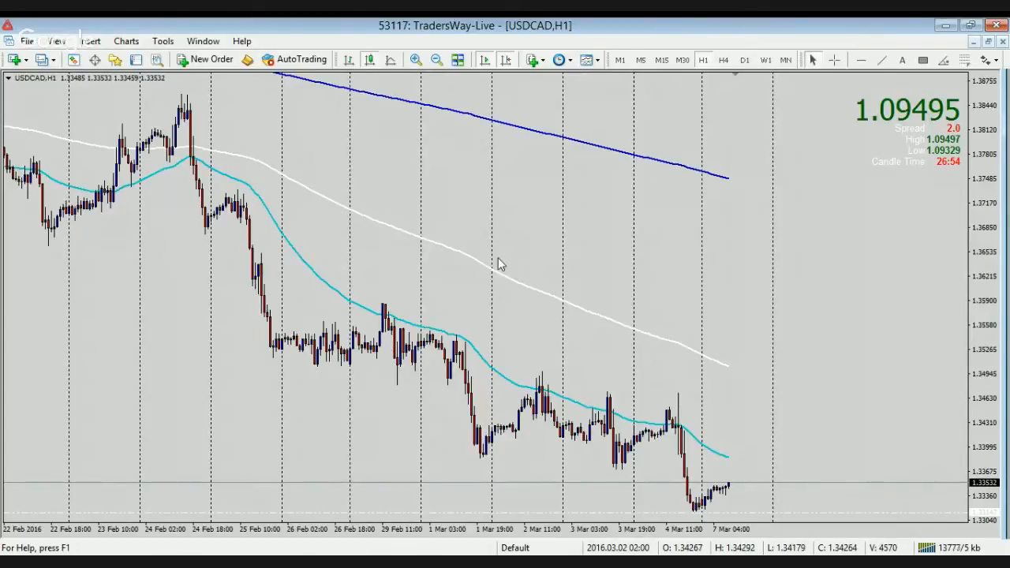
# Step: Draw a red trendline rising from about 1.3427 to about 1.3484, ending just above the 3 March swing high
pyautogui.click(836, 62)
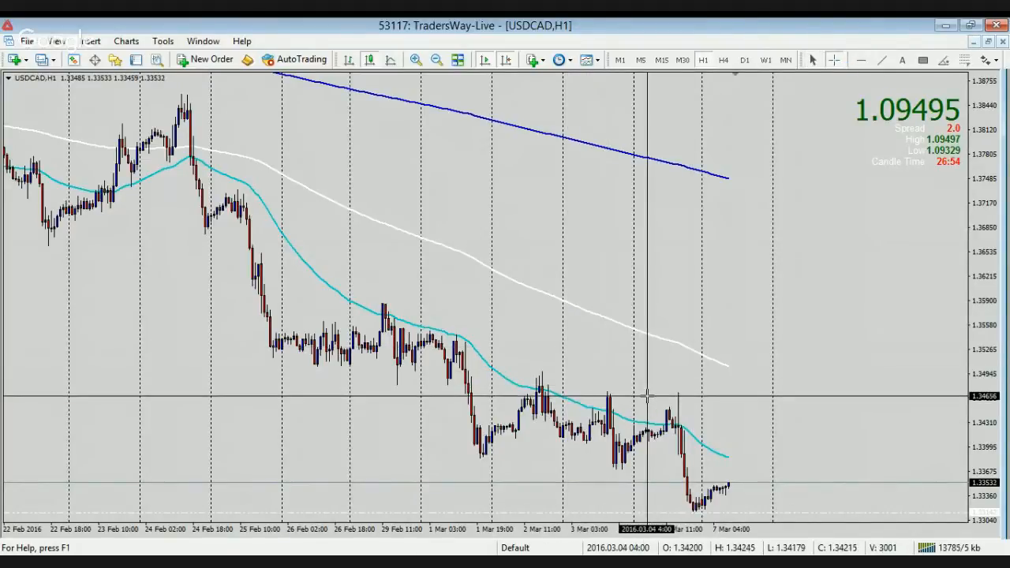
pyautogui.click(416, 60)
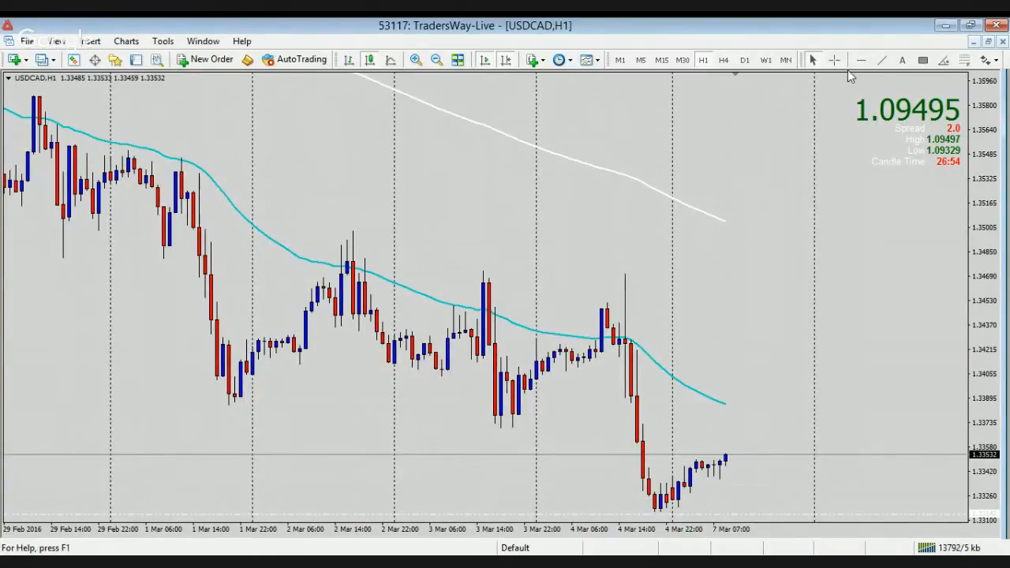
pyautogui.click(884, 62)
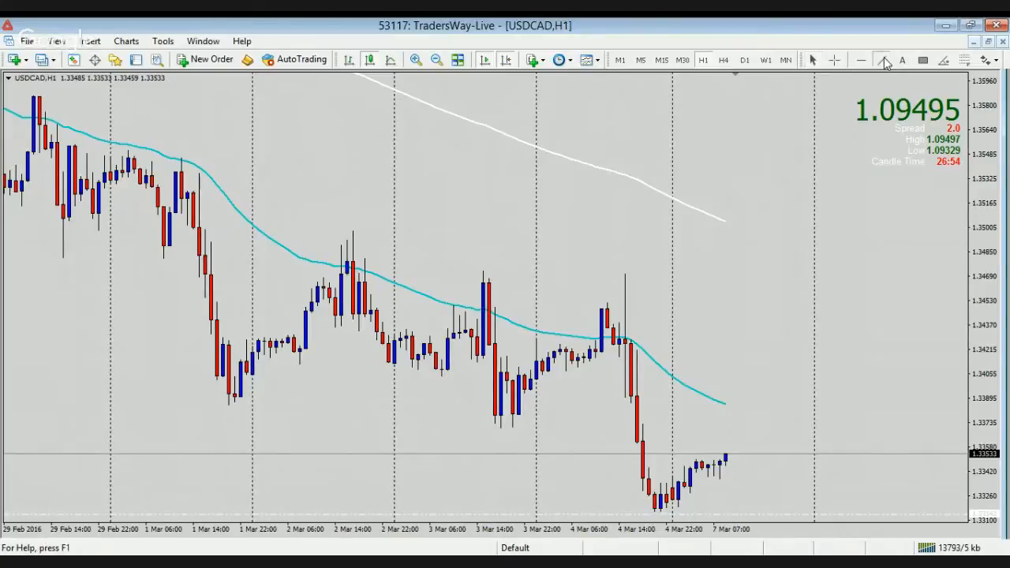
pyautogui.moveTo(434, 341); pyautogui.dragTo(478, 253)
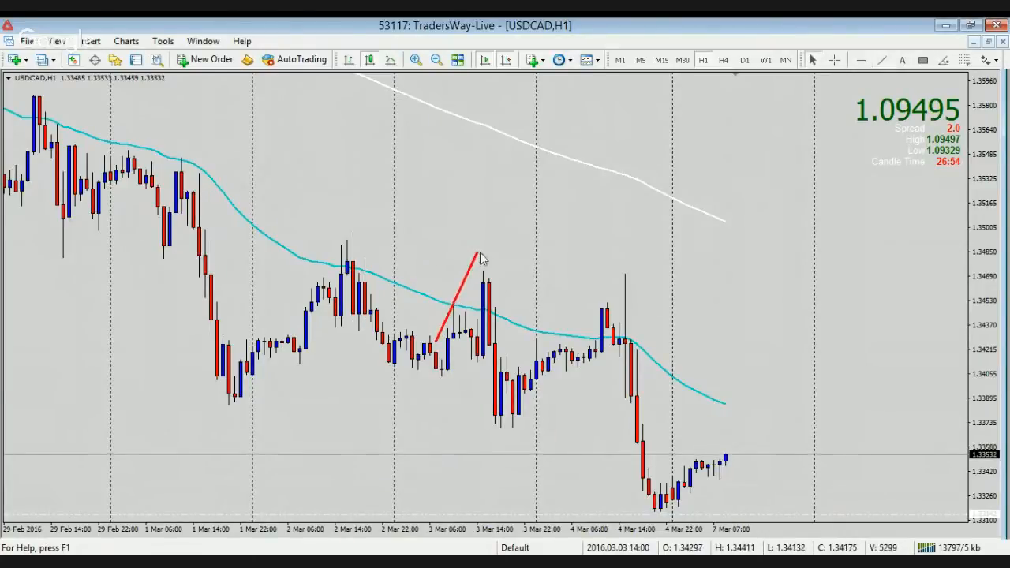
# Step: Draw a rectangle around the 3 March swing high, from about 1.3474 to 1.3449, and make it filled
pyautogui.click(923, 60)
pyautogui.moveTo(474, 272); pyautogui.dragTo(500, 298)
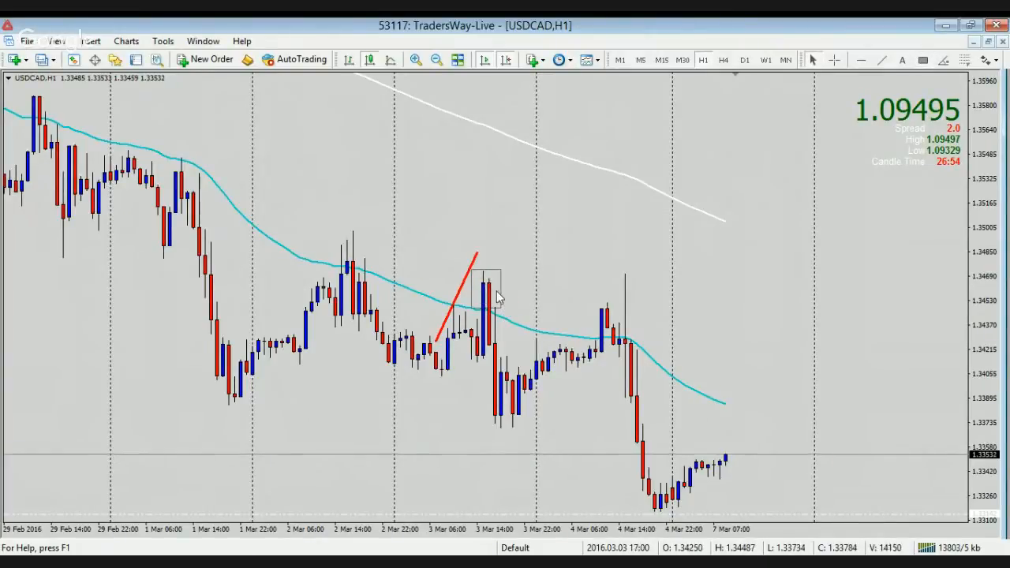
pyautogui.doubleClick(501, 276)
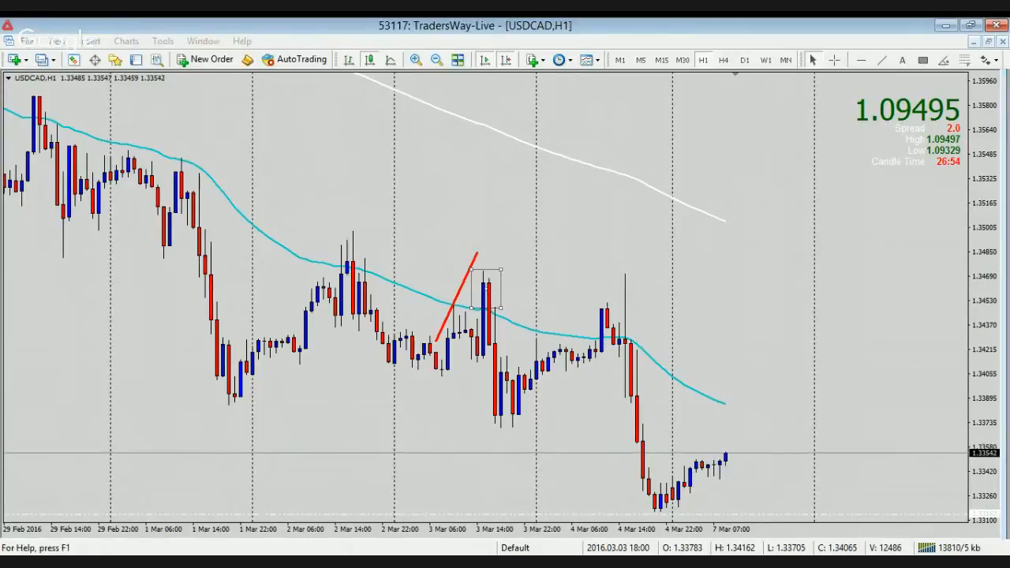
pyautogui.click(578, 357)
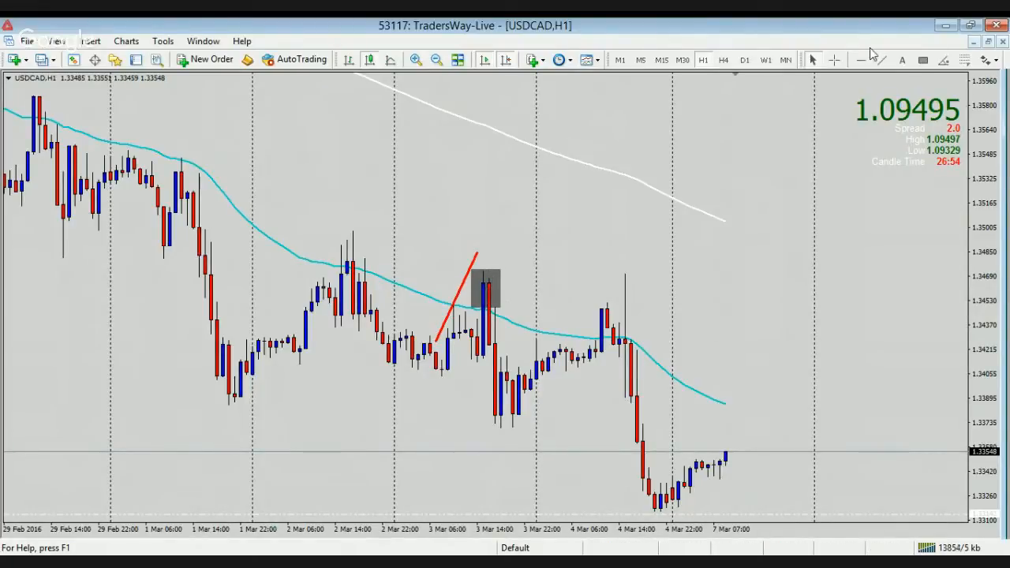
# Step: Mark the 2 March swing high at the cyan moving average with a rectangle and delete that rectangle
pyautogui.click(923, 60)
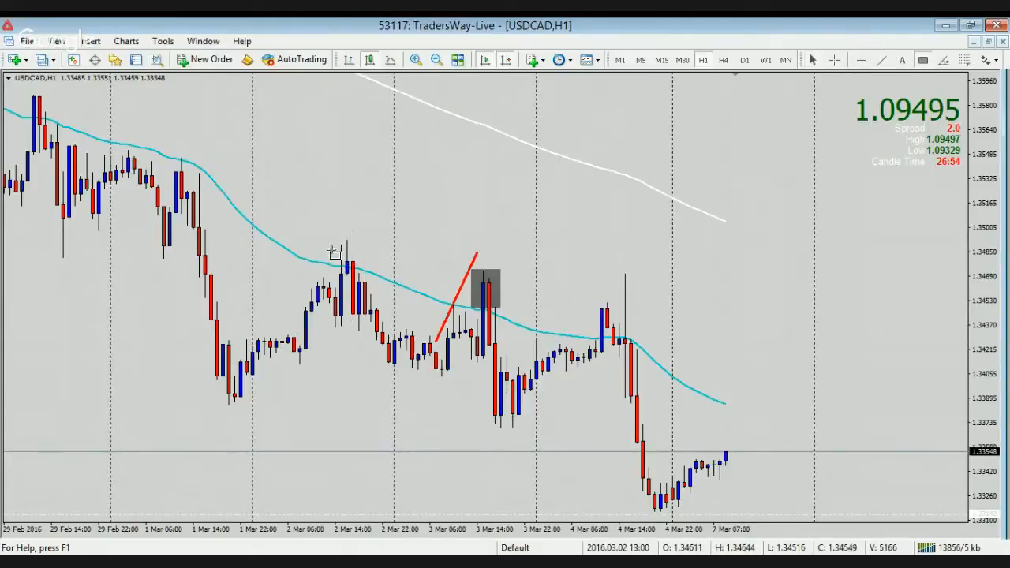
pyautogui.moveTo(330, 251); pyautogui.dragTo(370, 276)
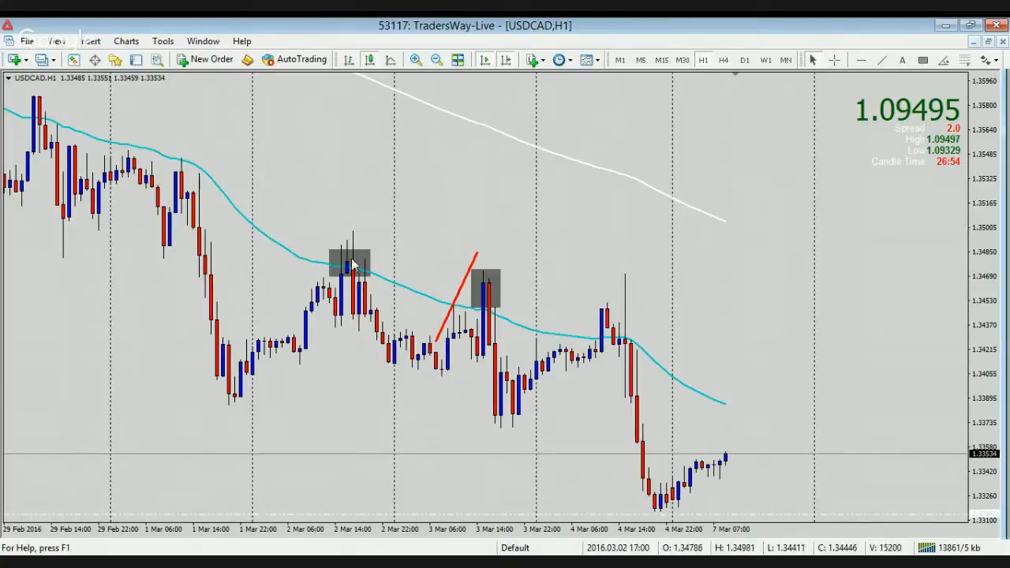
pyautogui.doubleClick(353, 266)
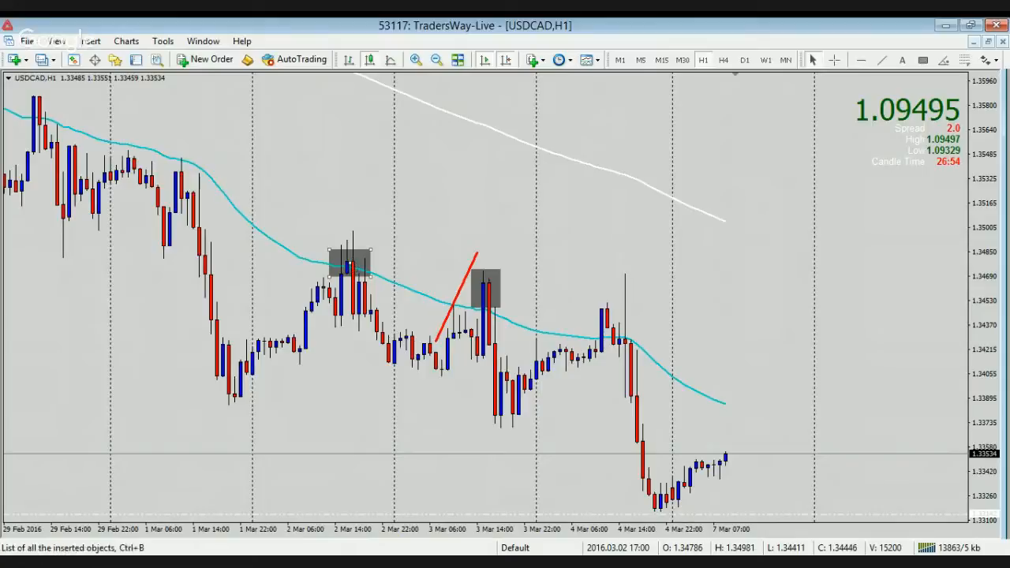
pyautogui.press('Delete')
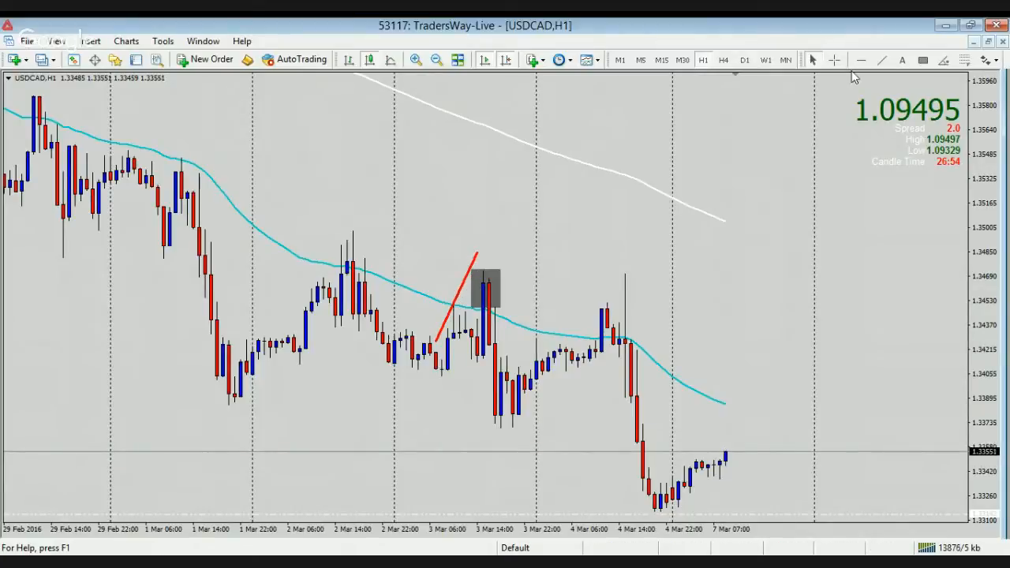
# Step: Draw two red trendlines, from the 3 March peak down to about 1.3382 and from there up to the 4 March high
pyautogui.click(882, 60)
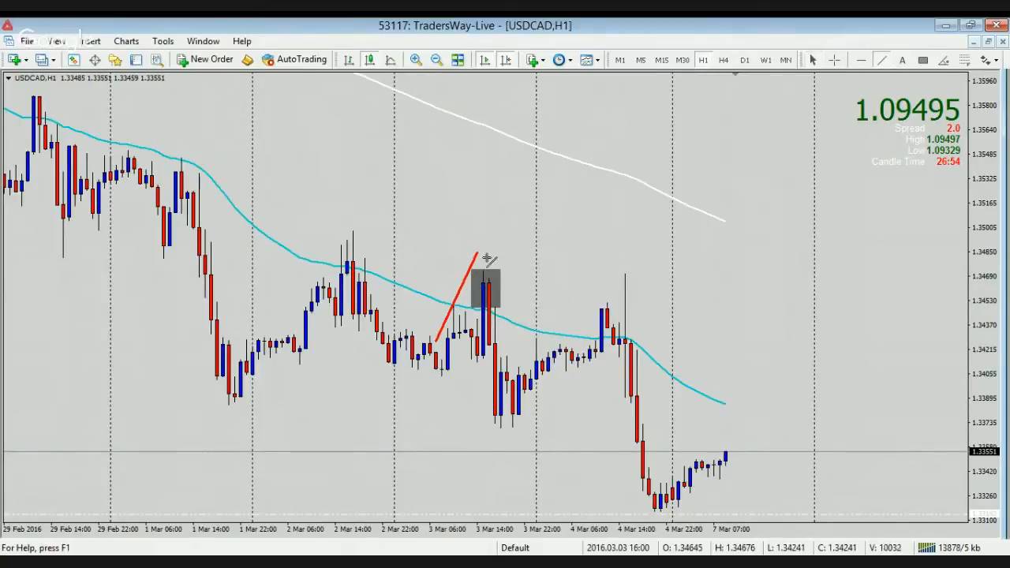
pyautogui.moveTo(482, 254); pyautogui.dragTo(543, 410)
pyautogui.click(881, 60)
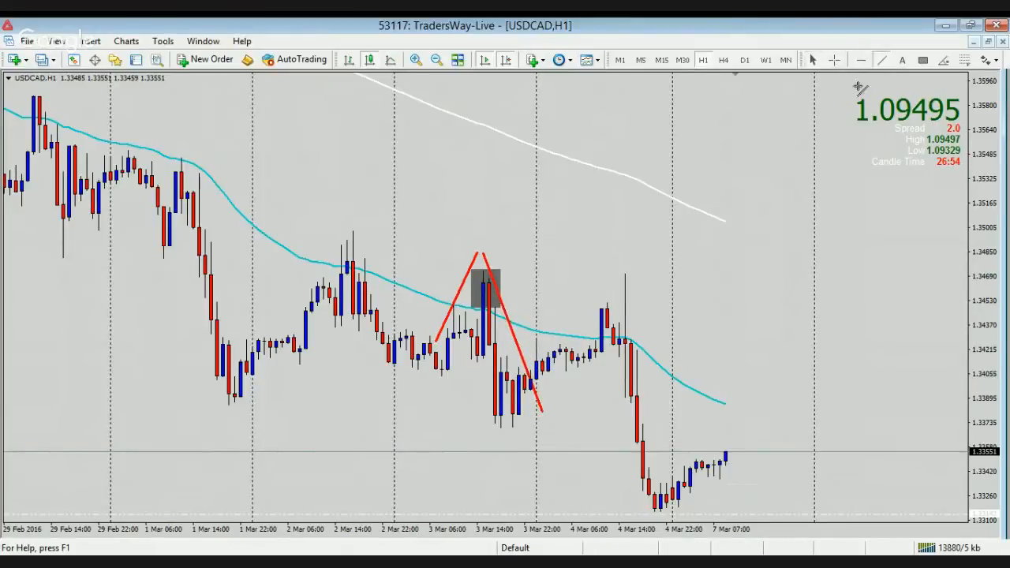
pyautogui.moveTo(545, 408); pyautogui.dragTo(626, 260)
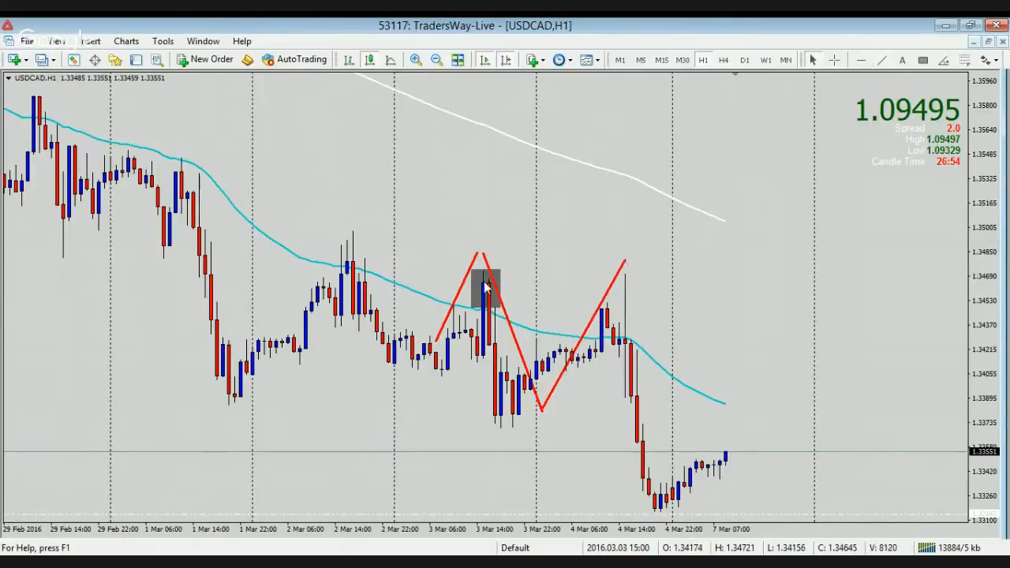
# Step: Place a horizontal line at about 1.3465, across the candle body tops of the 3 March swing high
pyautogui.click(862, 61)
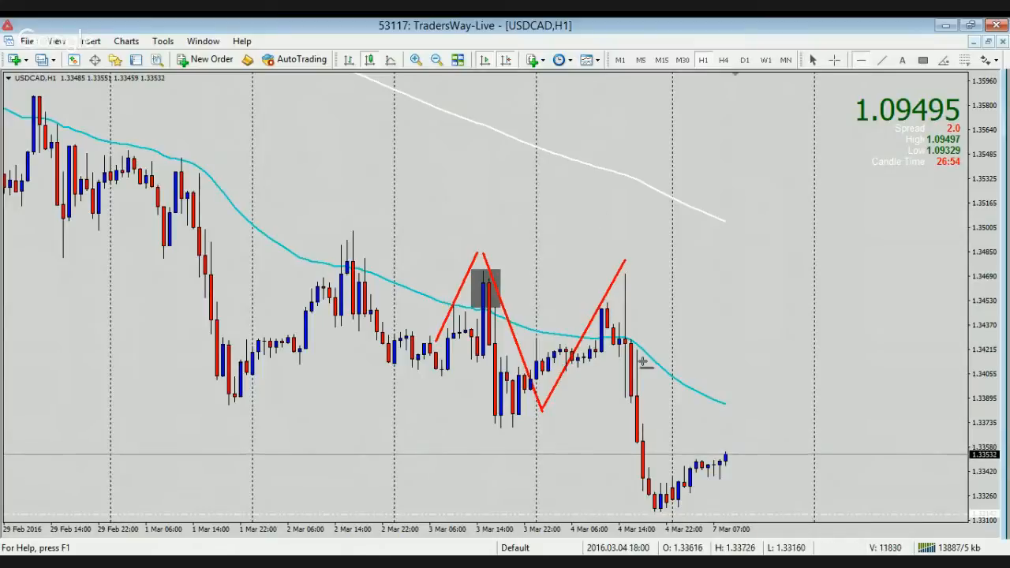
pyautogui.click(493, 283)
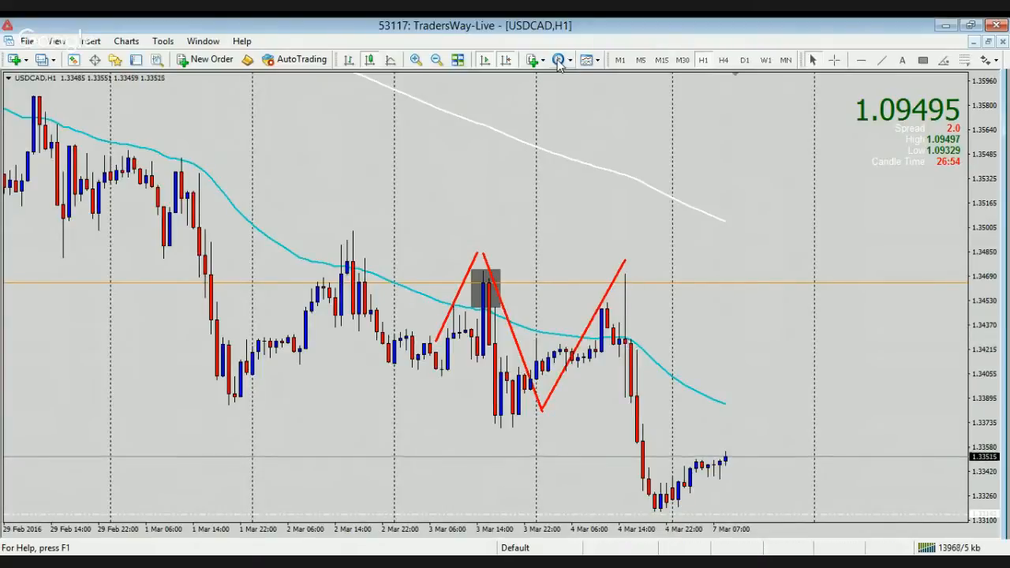
# Step: Draw a tall rectangle on the 4 March 15:00 candle and shift it up to cover the candle's body and long upper wick
pyautogui.click(416, 61)
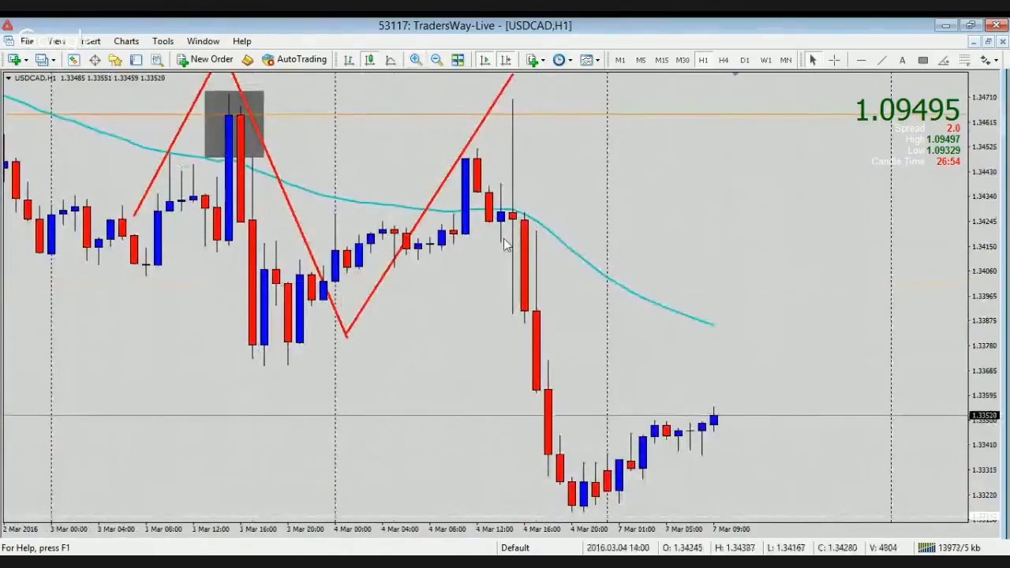
pyautogui.click(921, 62)
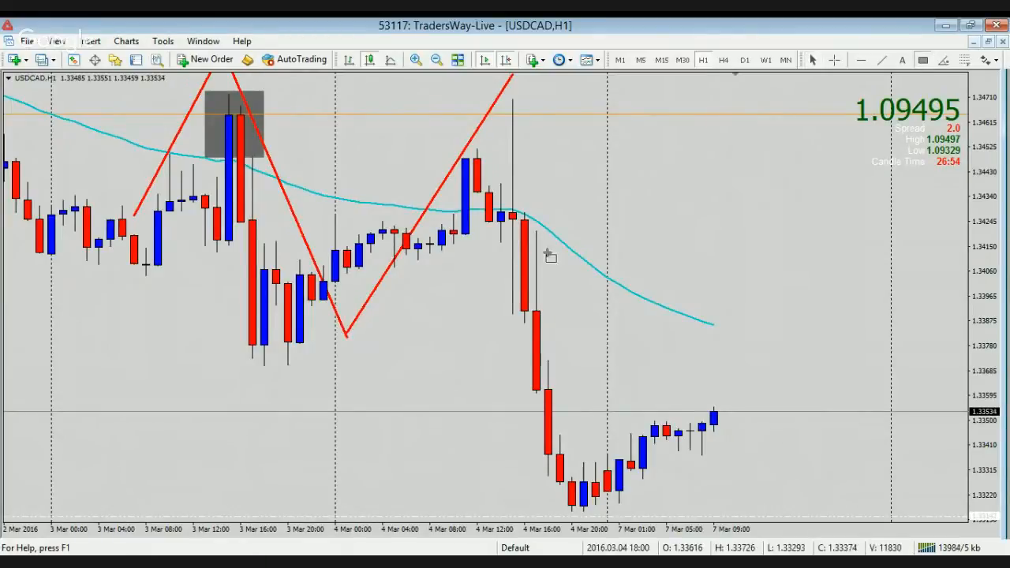
pyautogui.moveTo(510, 297)
pyautogui.mouseDown()
pyautogui.moveTo(527, 195)
pyautogui.moveTo(520, 136)
pyautogui.mouseUp()
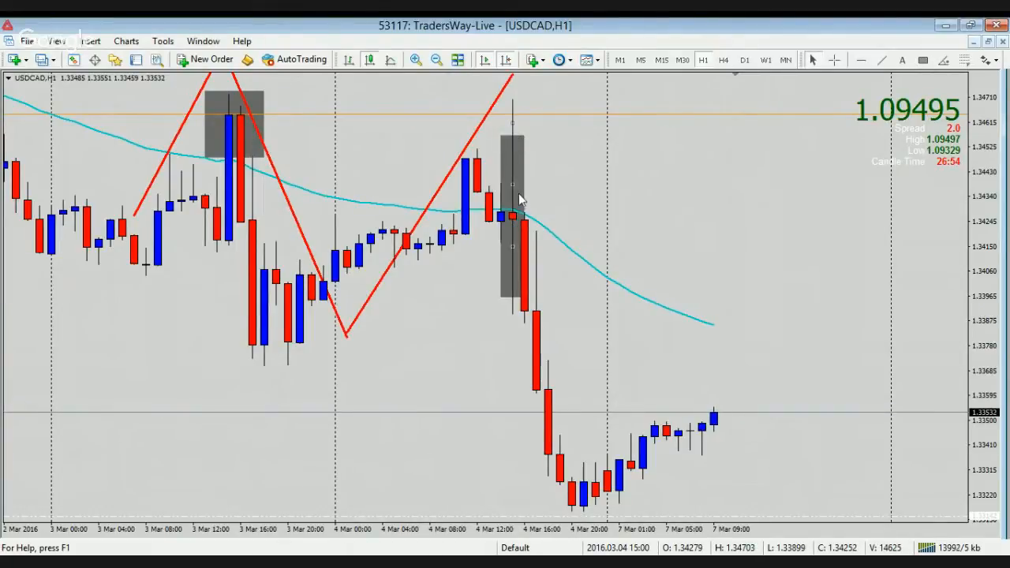
pyautogui.doubleClick(516, 119)
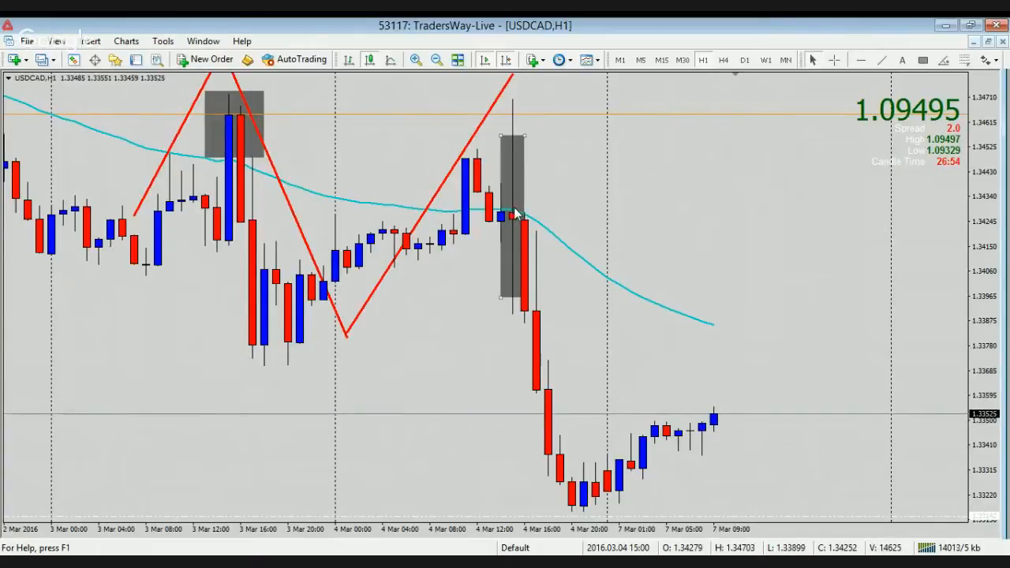
pyautogui.moveTo(514, 219); pyautogui.dragTo(519, 159)
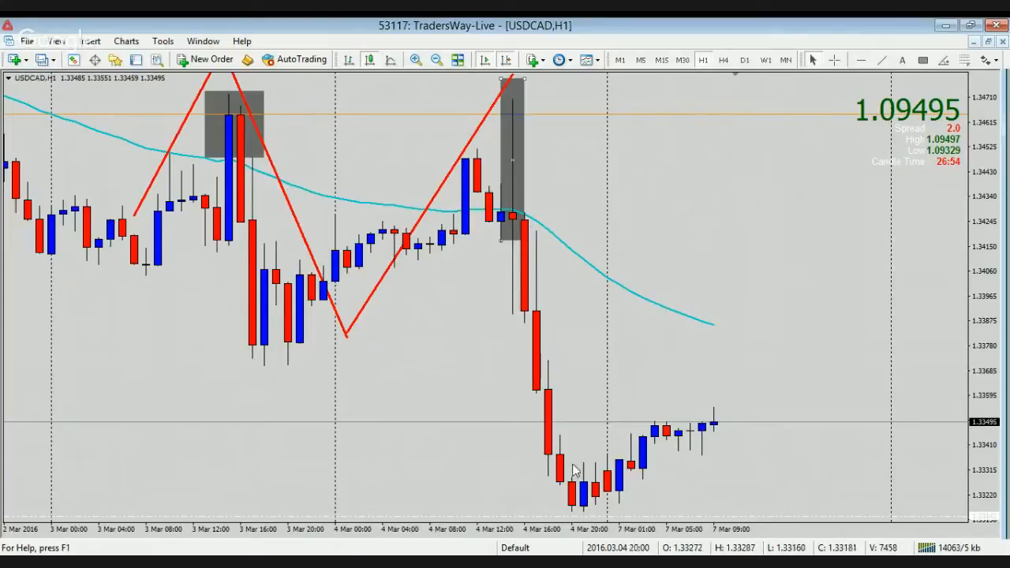
# Step: Measure the drop from the top of the 4 March 16:00 candle's body to the lowest low of the decline
pyautogui.click(834, 60)
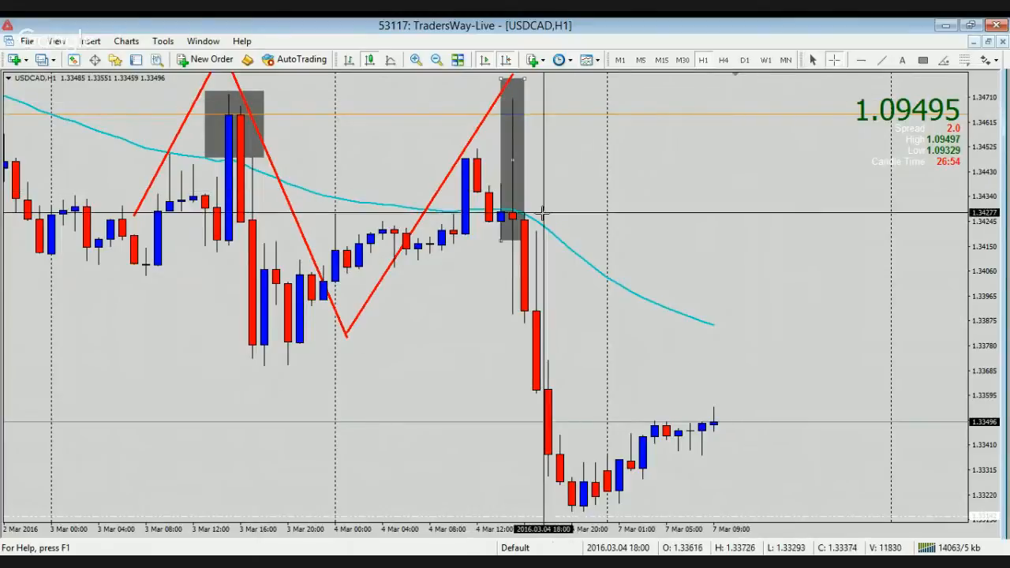
pyautogui.moveTo(535, 220); pyautogui.dragTo(582, 511)
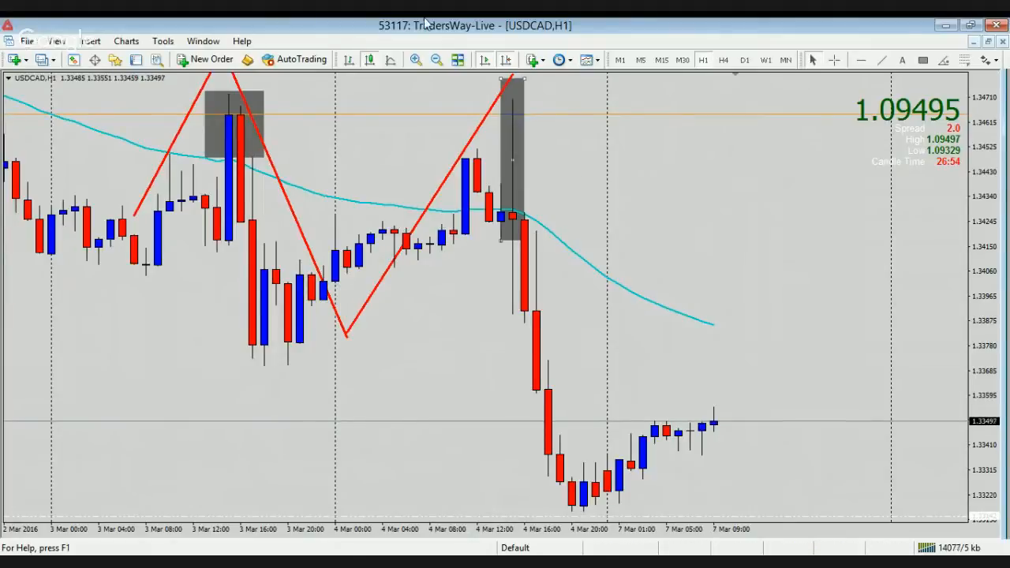
pyautogui.click(436, 60)
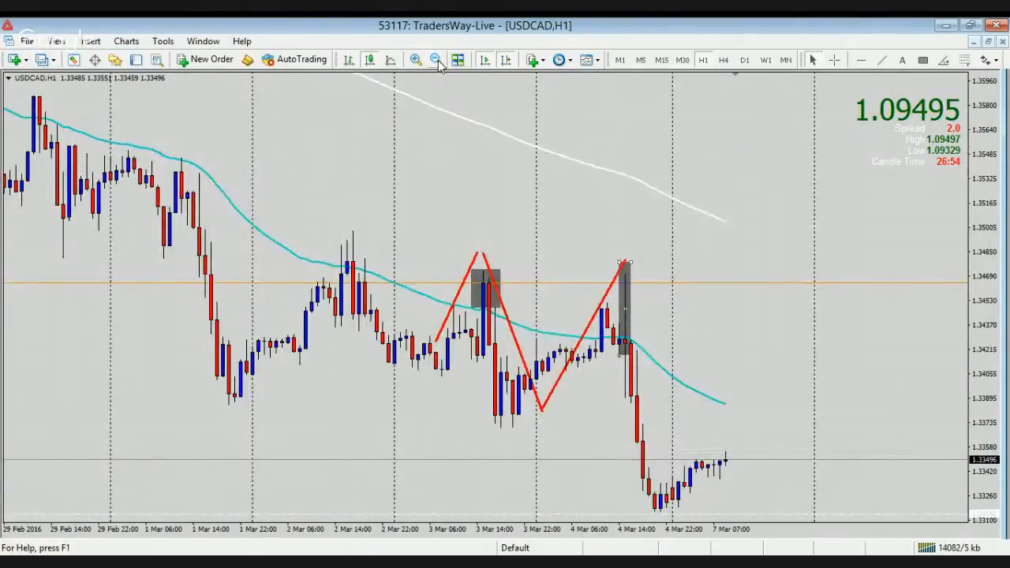
pyautogui.click(416, 60)
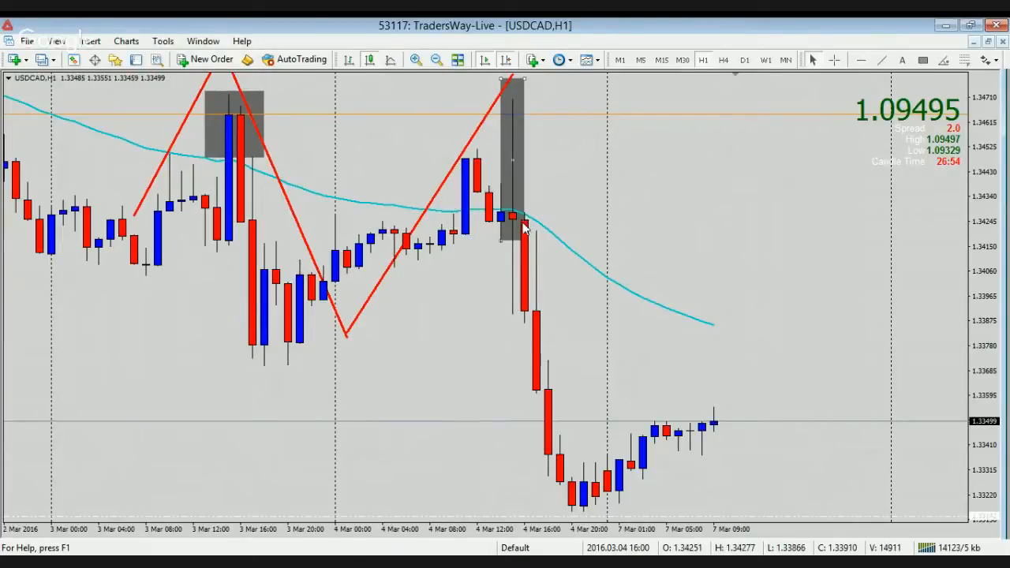
pyautogui.click(436, 60)
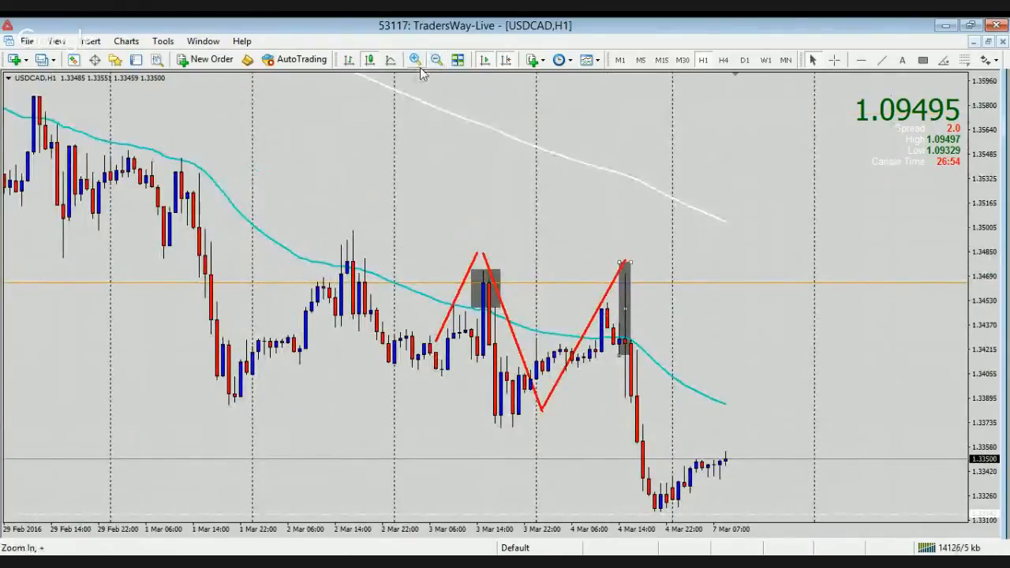
pyautogui.click(415, 61)
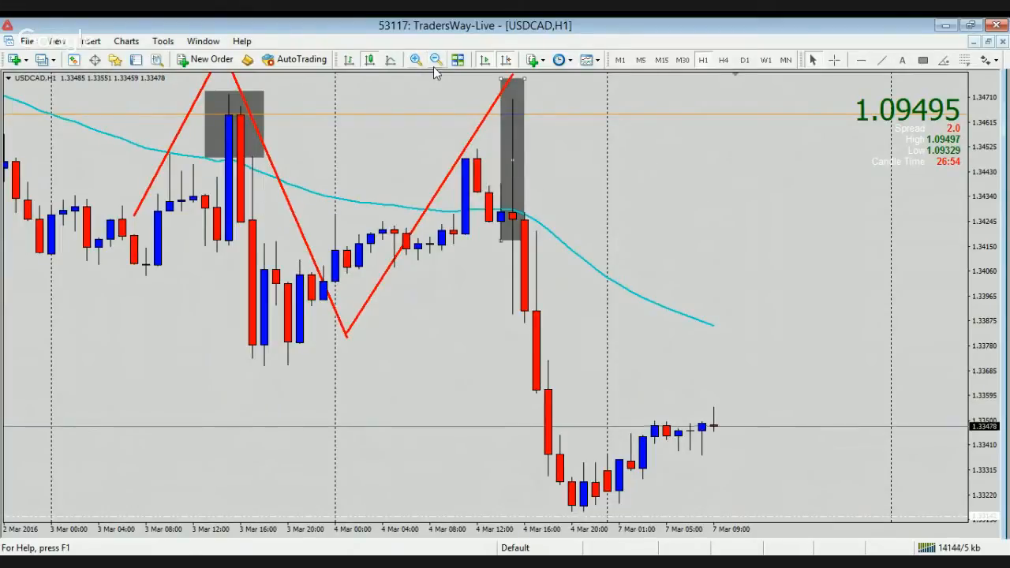
# Step: Draw a filled rectangle around the 3 March swing lows, from about 1.3393 down to 1.3365
pyautogui.click(433, 66)
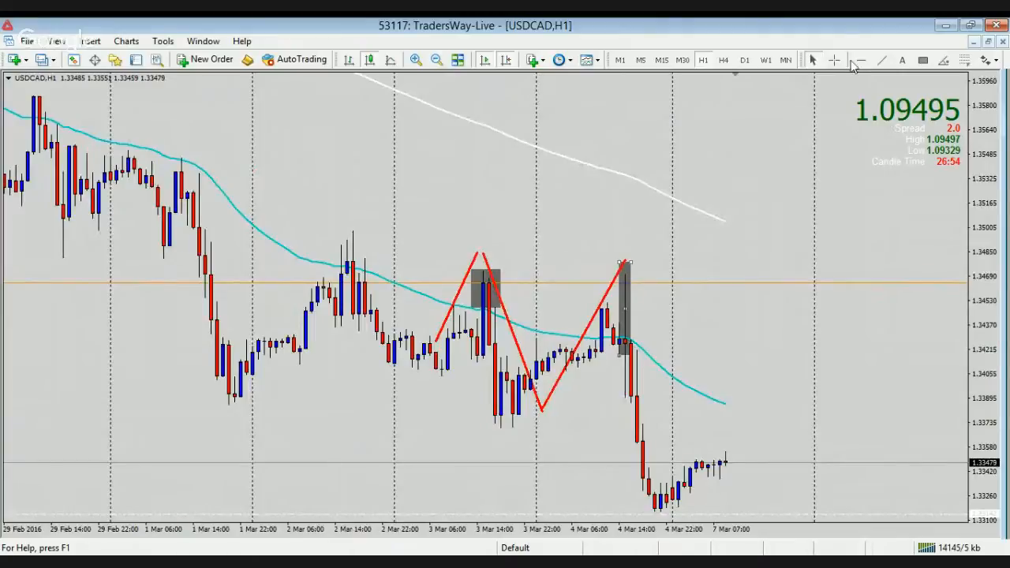
pyautogui.click(925, 61)
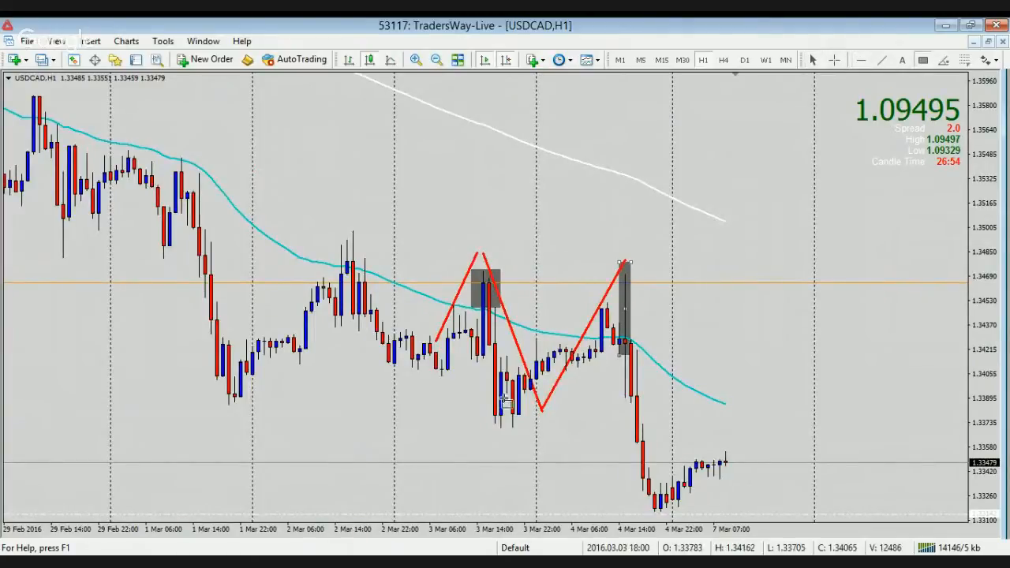
pyautogui.moveTo(477, 393); pyautogui.dragTo(537, 435)
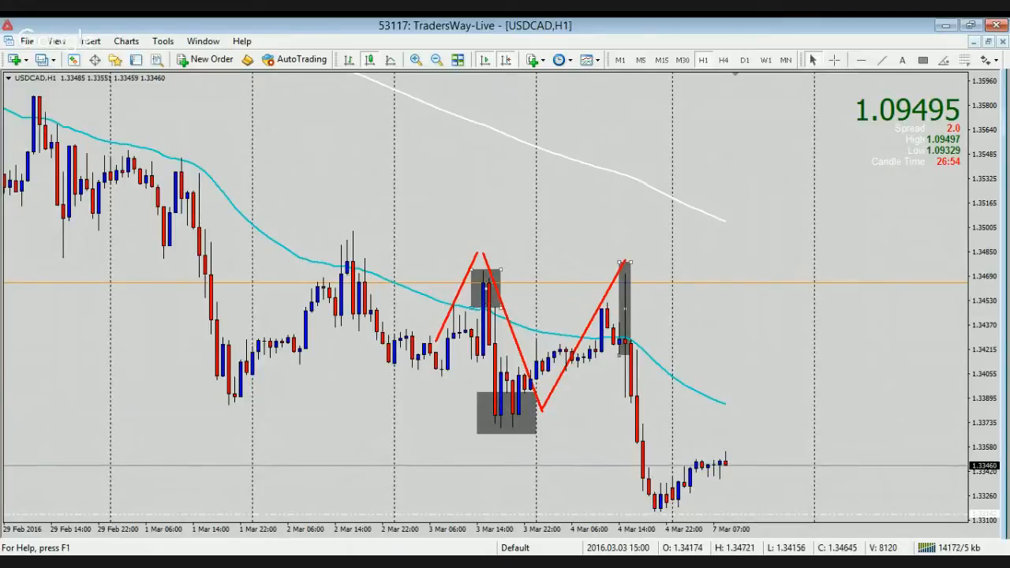
# Step: Delete the rectangles marking the 3 March swing high and the 4 March upper wick
pyautogui.press('Delete')
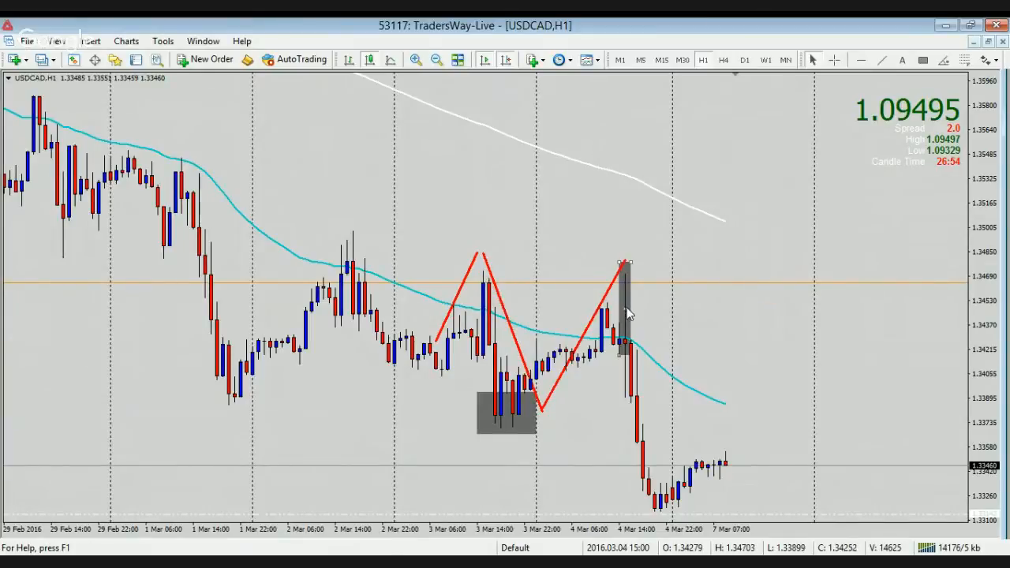
pyautogui.press('Delete')
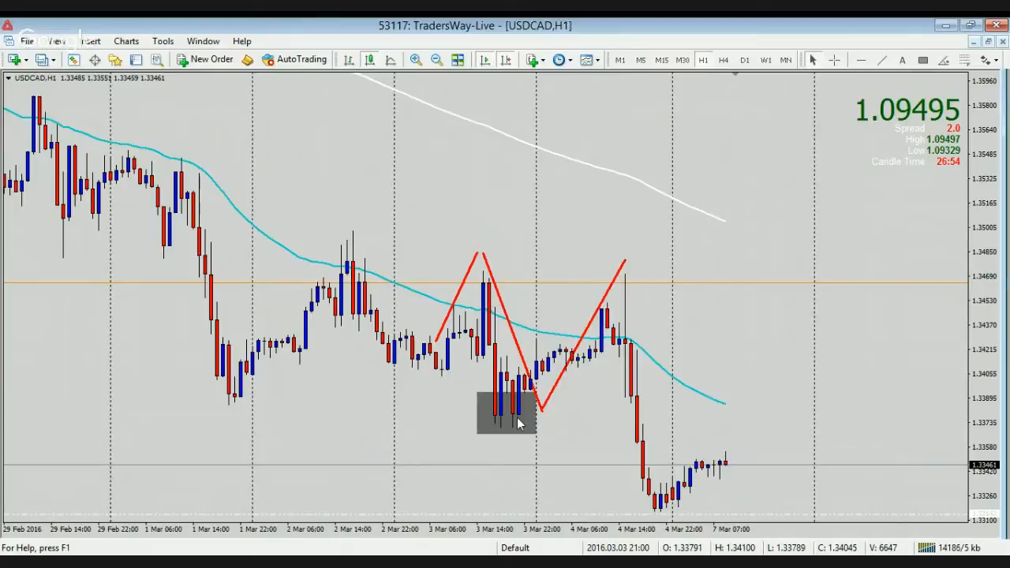
# Step: Place a horizontal line at about 1.3378, across the candle body bottoms of the 3 March swing lows
pyautogui.click(860, 64)
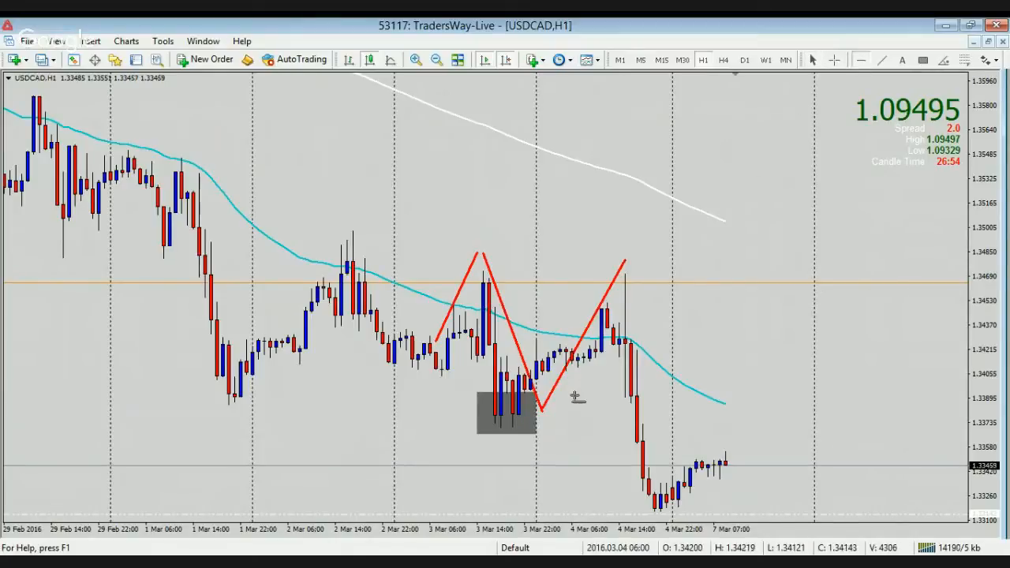
pyautogui.click(509, 416)
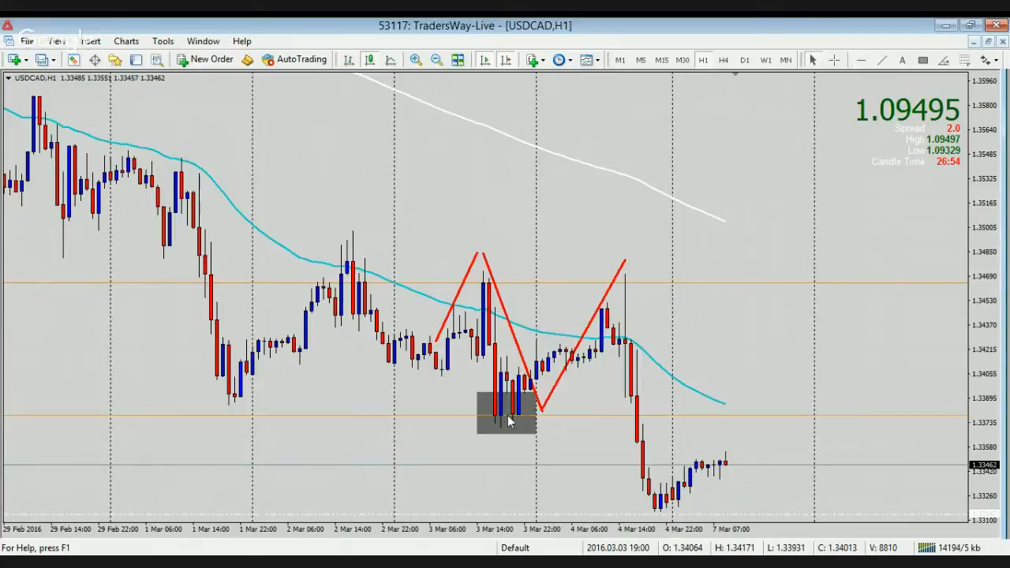
pyautogui.click(416, 60)
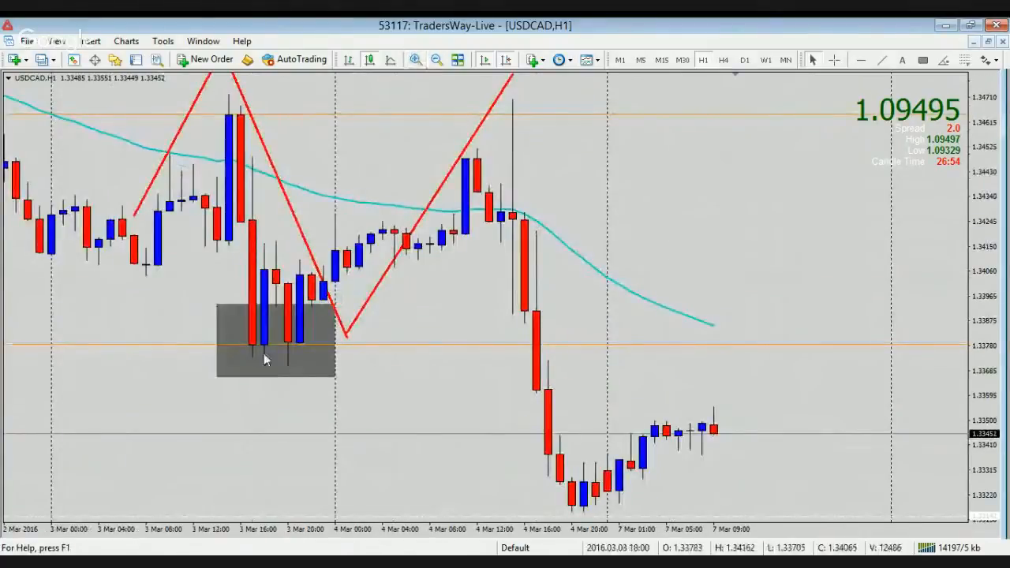
# Step: Nudge the lower horizontal line to about 1.3378, level with the candle body bottoms of the 3 March swing lows
pyautogui.doubleClick(390, 345)
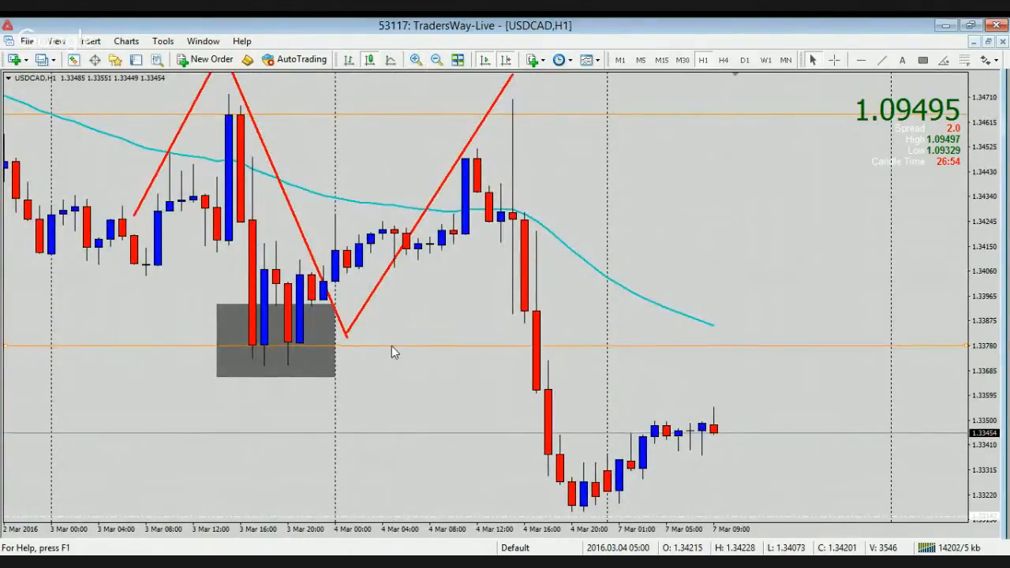
pyautogui.doubleClick(411, 346)
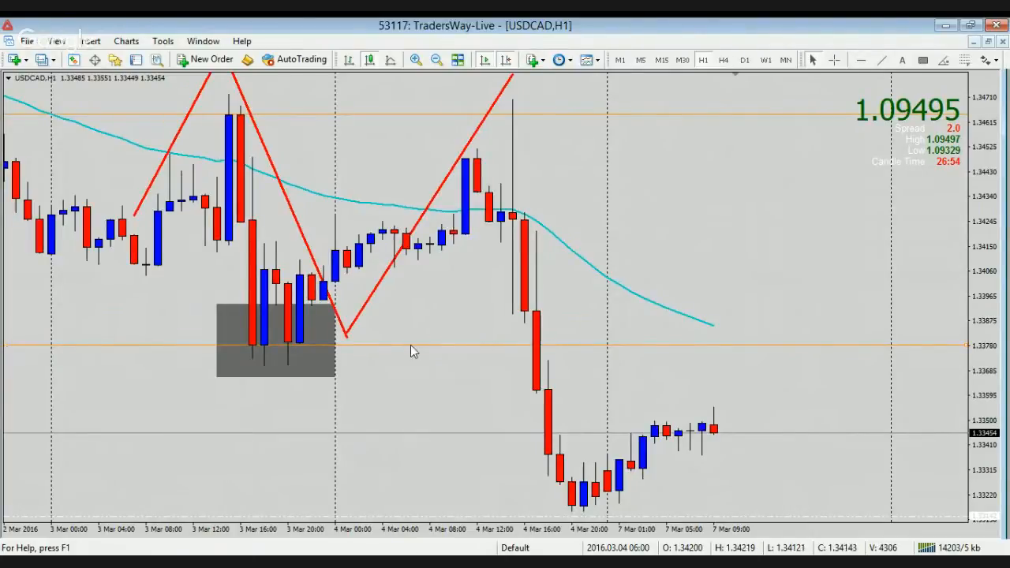
# Step: Examine the early March swings and their two horizontal levels against the wider decline since late February
pyautogui.click(437, 60)
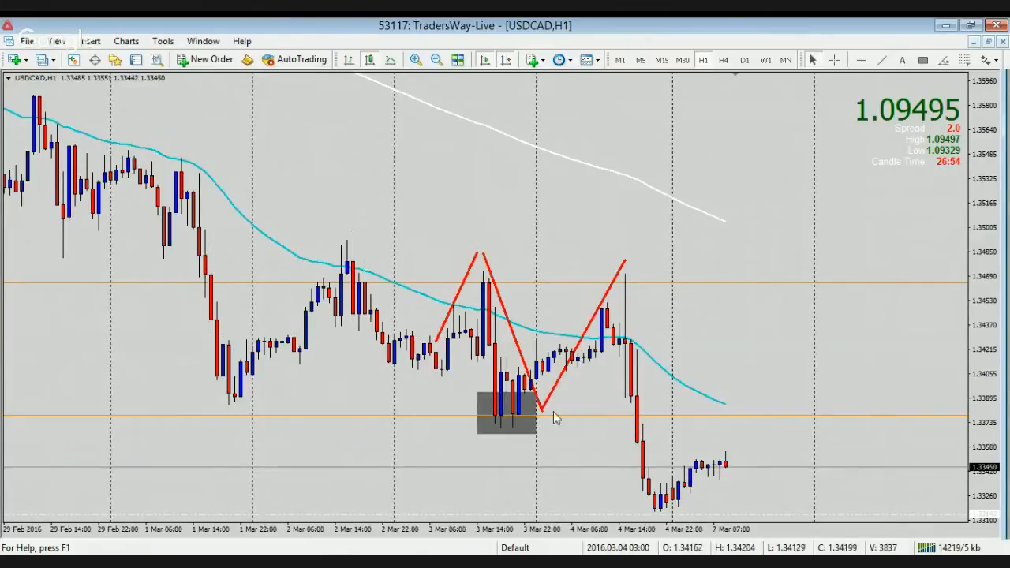
pyautogui.click(416, 60)
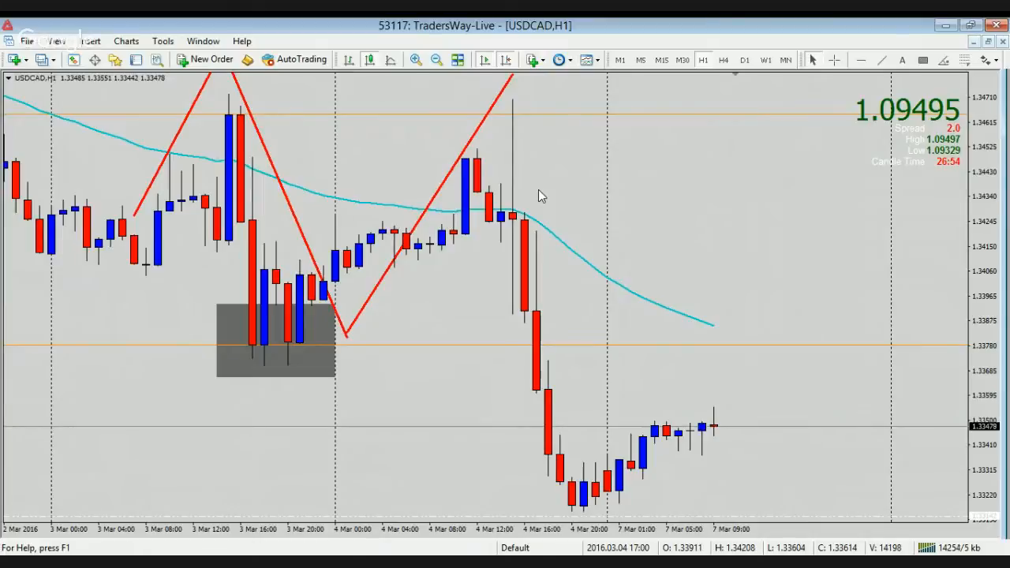
pyautogui.click(435, 62)
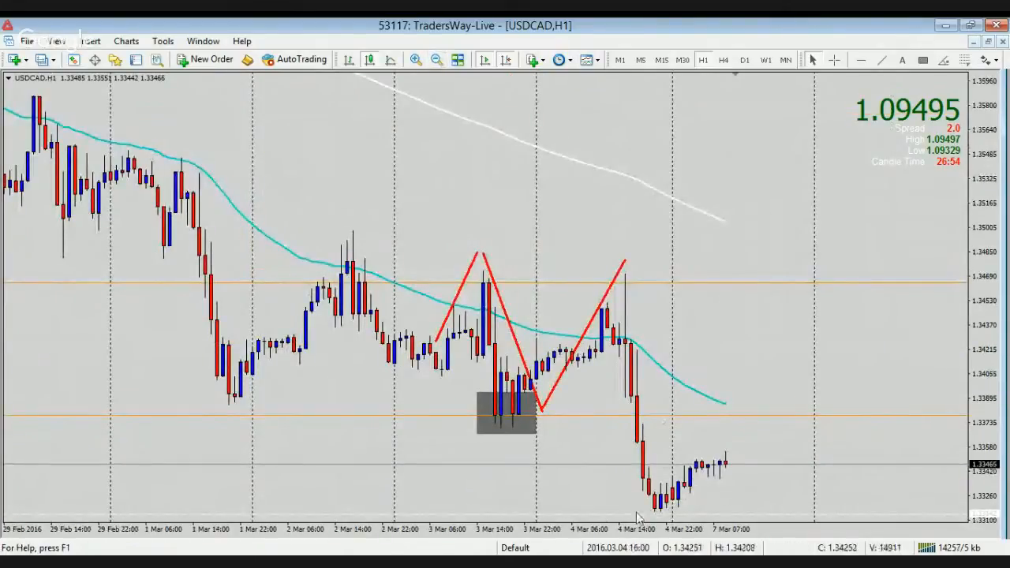
pyautogui.click(441, 60)
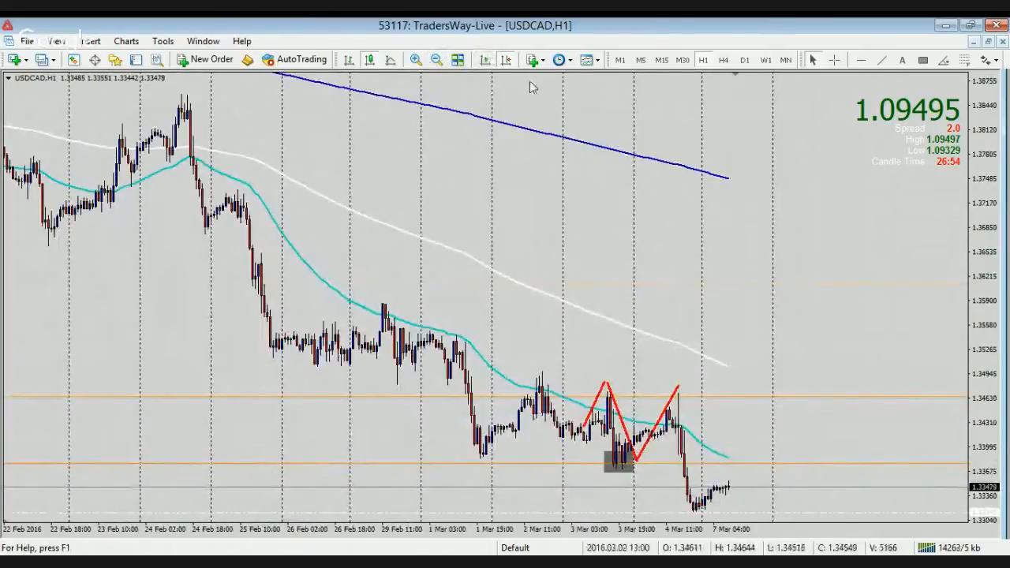
pyautogui.click(416, 60)
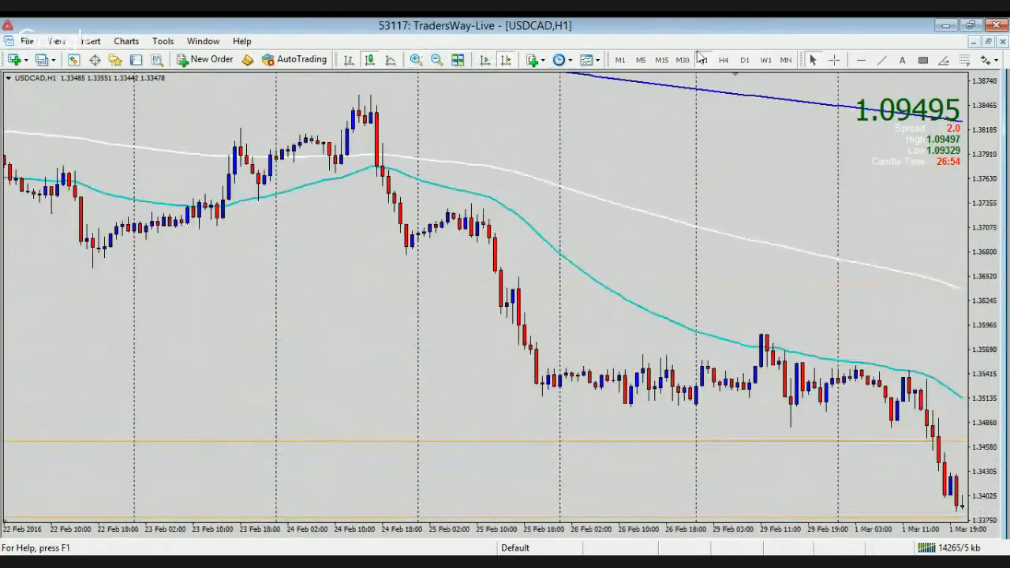
pyautogui.click(484, 60)
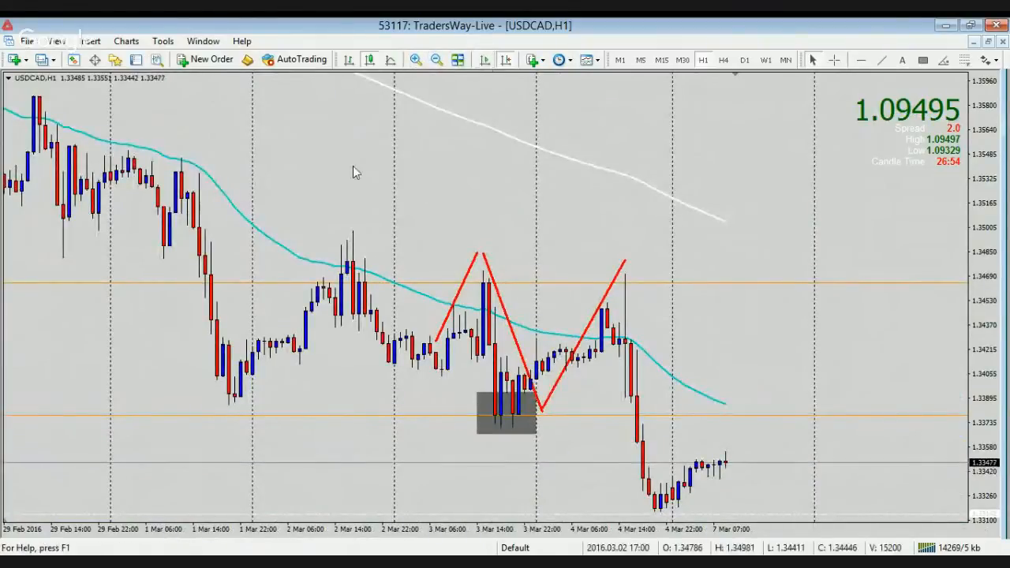
pyautogui.click(436, 60)
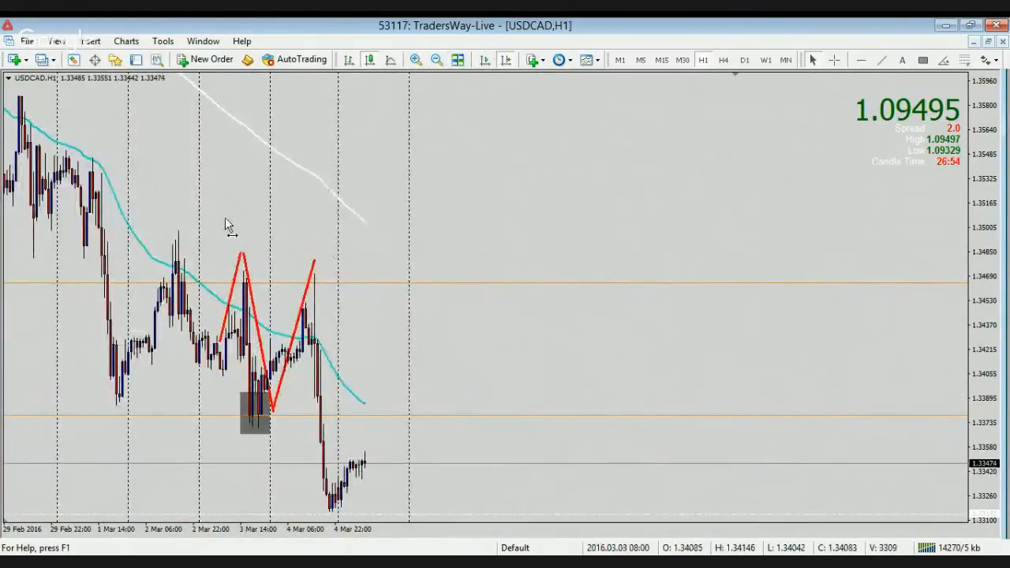
# Step: Look back through the USDCAD H1 price history from March 2016 to late October 2015
pyautogui.scroll(5, 226, 221)
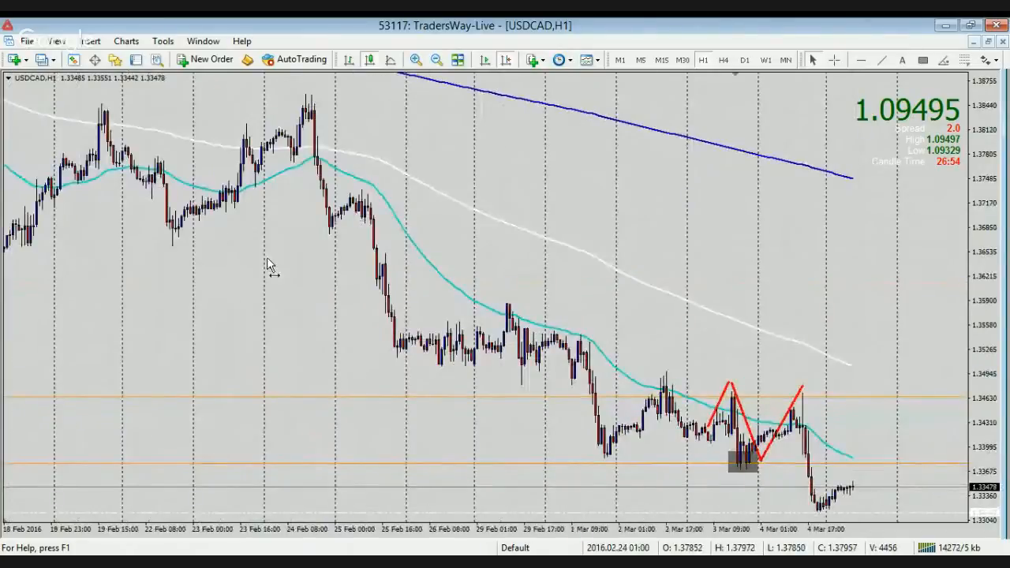
pyautogui.scroll(2, 292, 252)
pyautogui.moveTo(197, 196); pyautogui.dragTo(544, 202)
pyautogui.moveTo(236, 251); pyautogui.dragTo(627, 253)
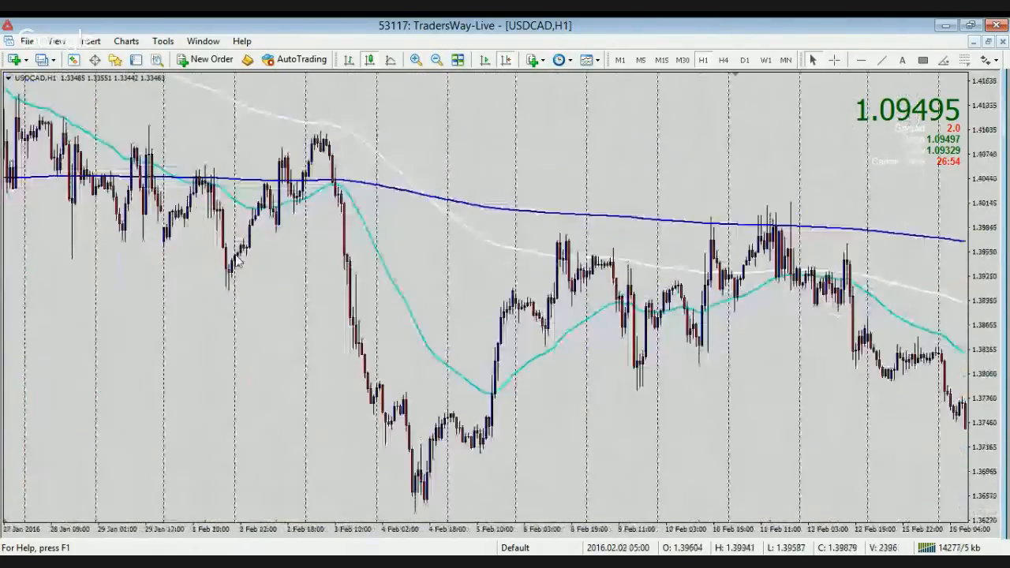
pyautogui.moveTo(237, 262); pyautogui.dragTo(474, 262)
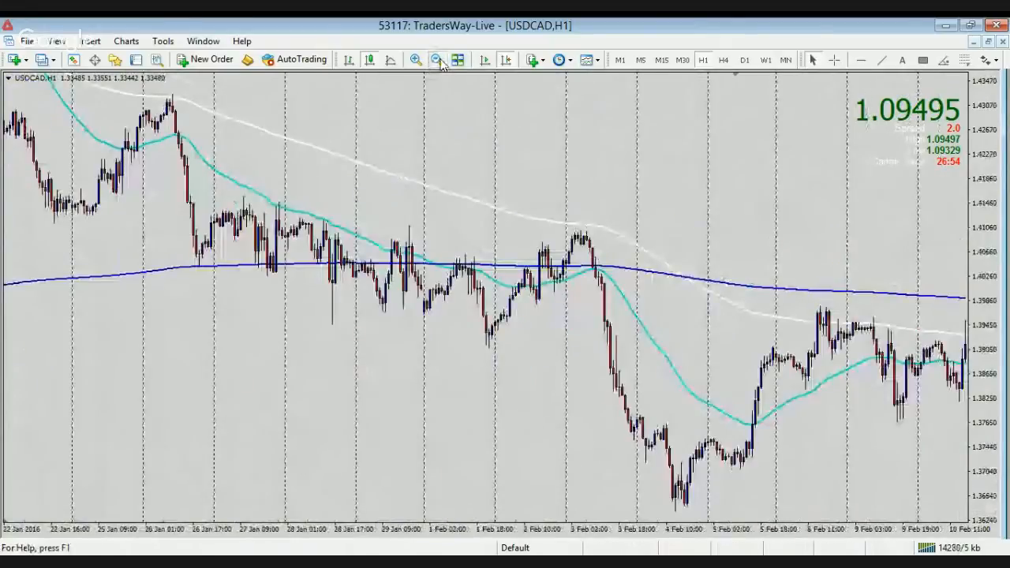
pyautogui.click(437, 60)
pyautogui.click(436, 60)
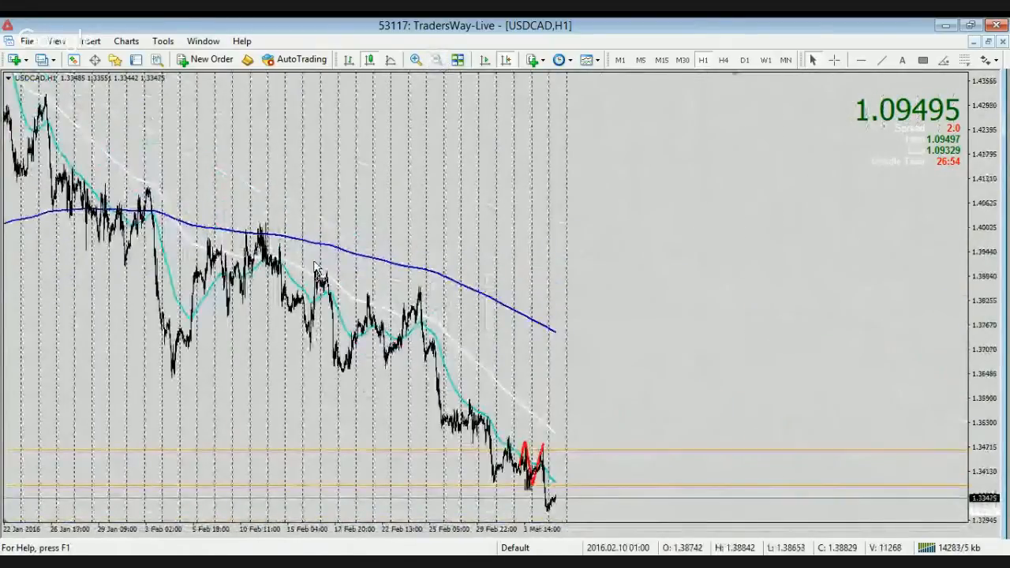
pyautogui.moveTo(314, 265); pyautogui.dragTo(472, 283)
pyautogui.moveTo(142, 284); pyautogui.dragTo(351, 284)
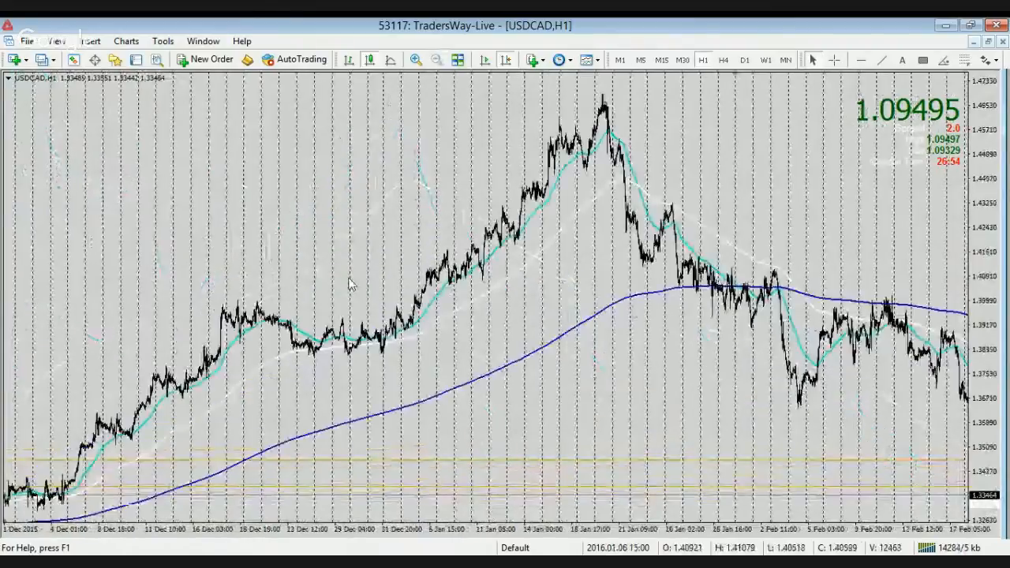
pyautogui.moveTo(66, 292); pyautogui.dragTo(385, 299)
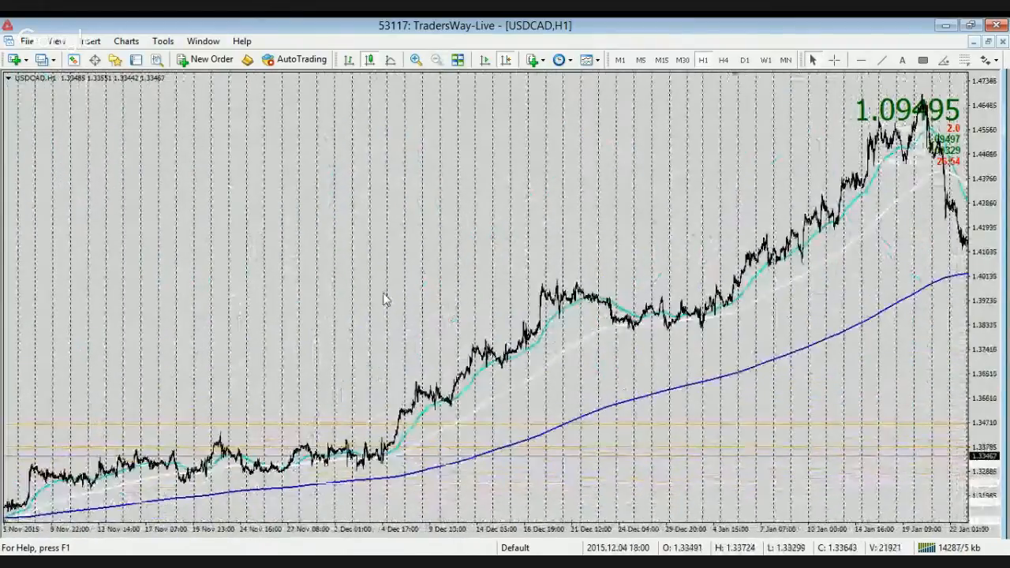
pyautogui.moveTo(297, 259); pyautogui.dragTo(429, 257)
pyautogui.scroll(-5, 340, 139)
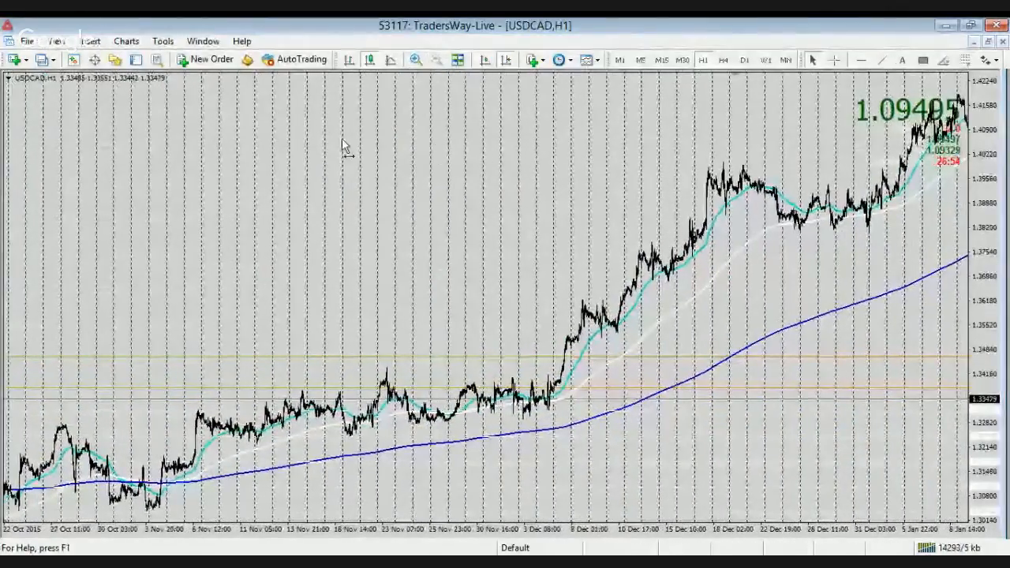
# Step: Examine the sideways range from 27 November to 8 December 2015 at candle level, including the rally that follows it
pyautogui.click(416, 60)
pyautogui.moveTo(440, 127); pyautogui.dragTo(347, 130)
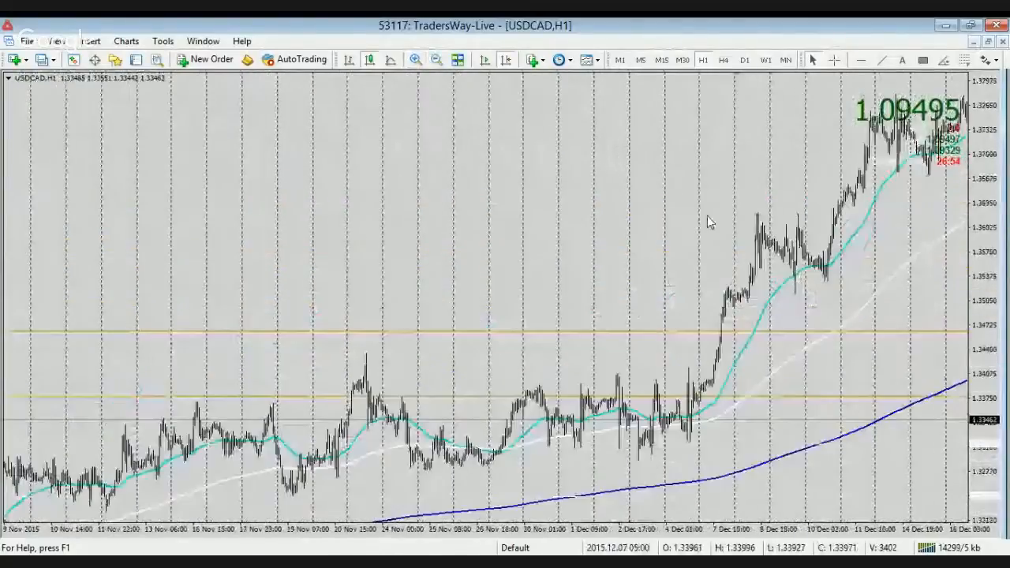
pyautogui.moveTo(707, 215); pyautogui.dragTo(485, 227)
pyautogui.moveTo(573, 244); pyautogui.dragTo(465, 239)
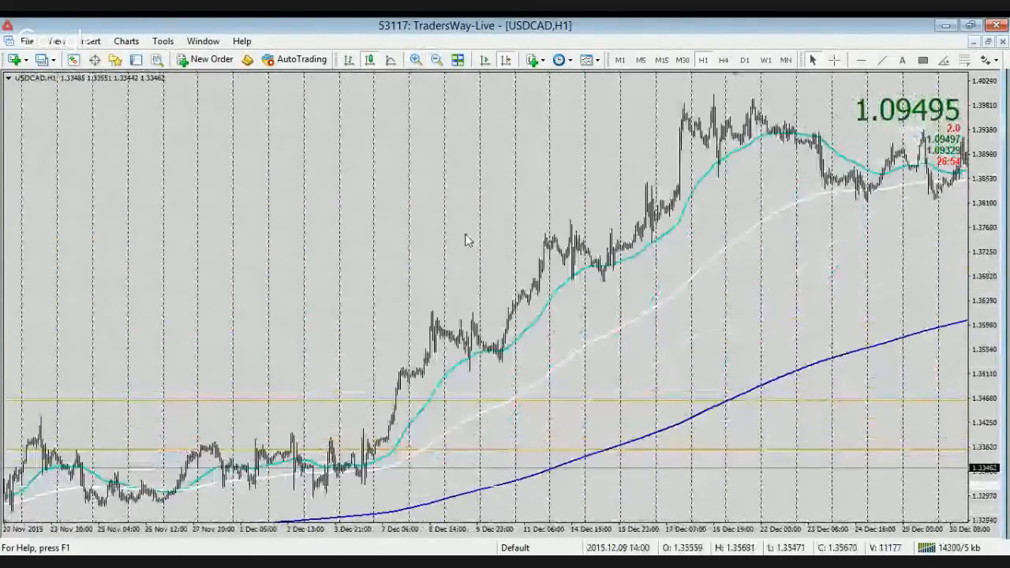
pyautogui.click(416, 60)
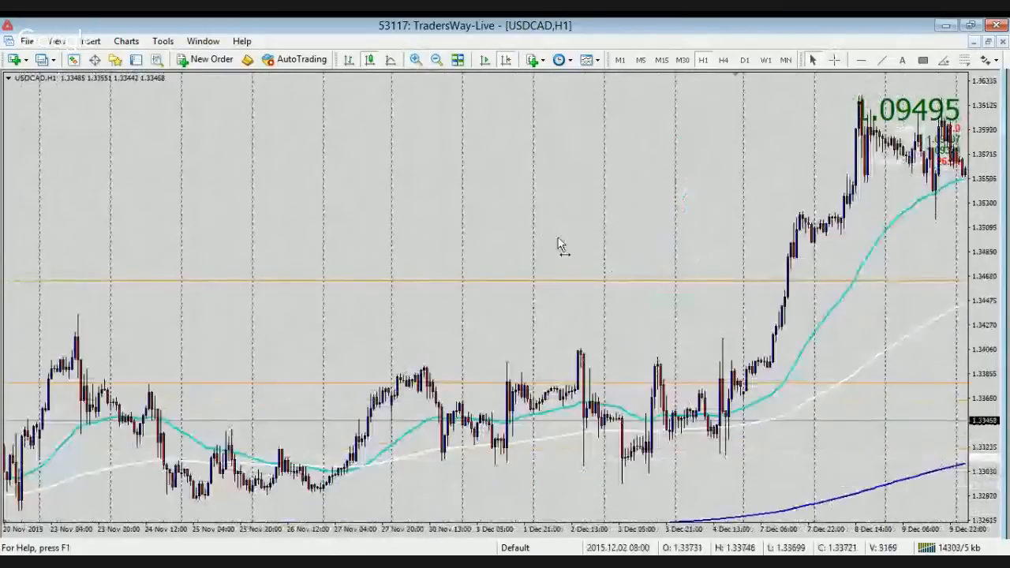
pyautogui.moveTo(534, 242); pyautogui.dragTo(644, 241)
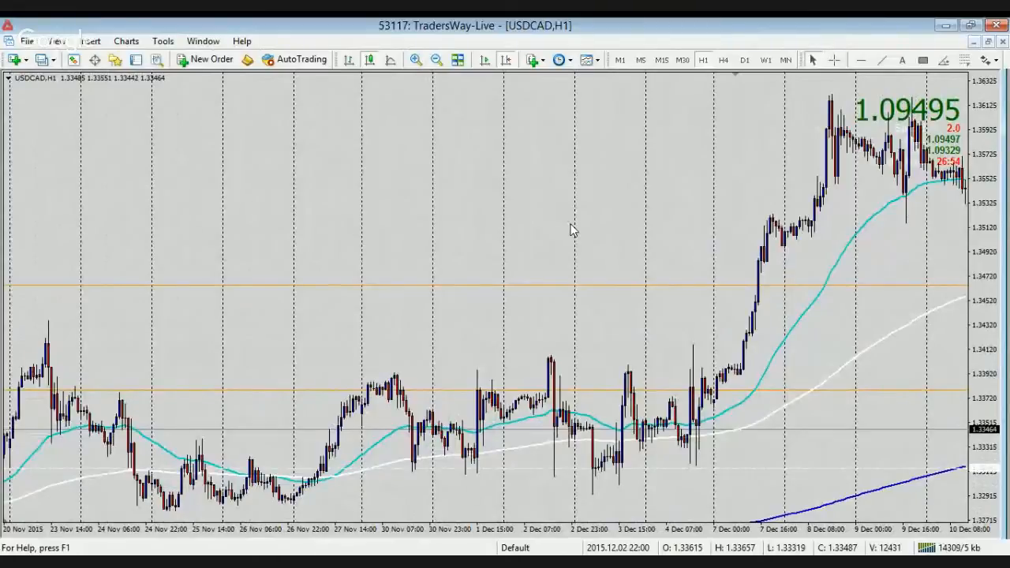
pyautogui.moveTo(501, 188); pyautogui.dragTo(162, 198)
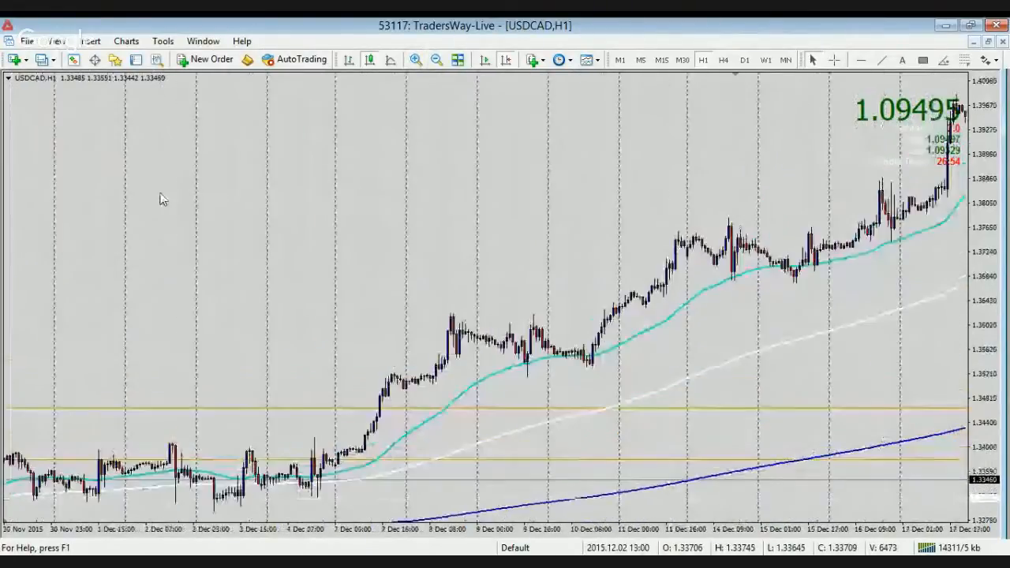
pyautogui.click(418, 60)
pyautogui.moveTo(504, 158); pyautogui.dragTo(531, 155)
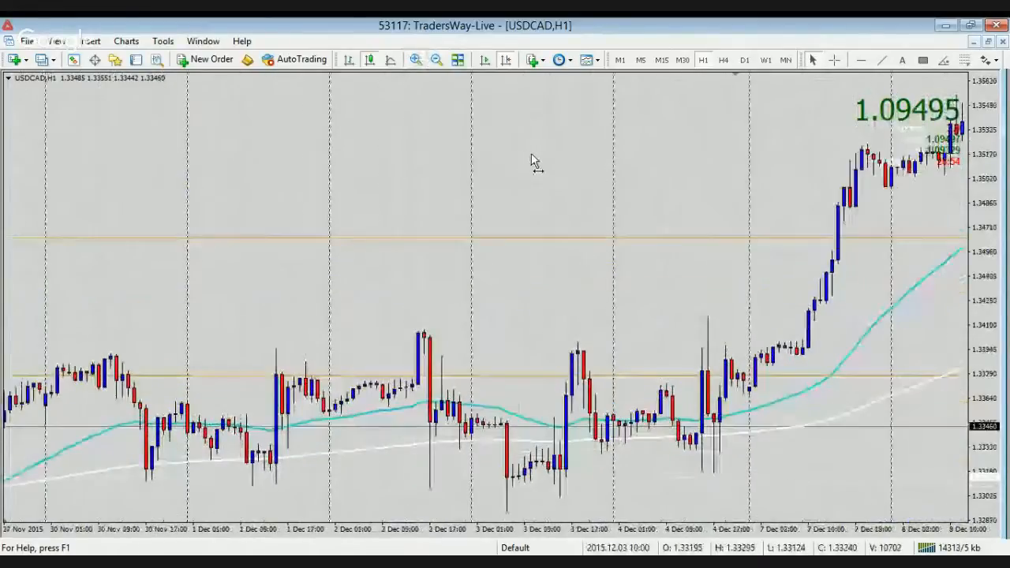
# Step: Delete the two horizontal lines at about 1.3465 and 1.3378
pyautogui.rightClick(506, 239)
pyautogui.click(522, 281)
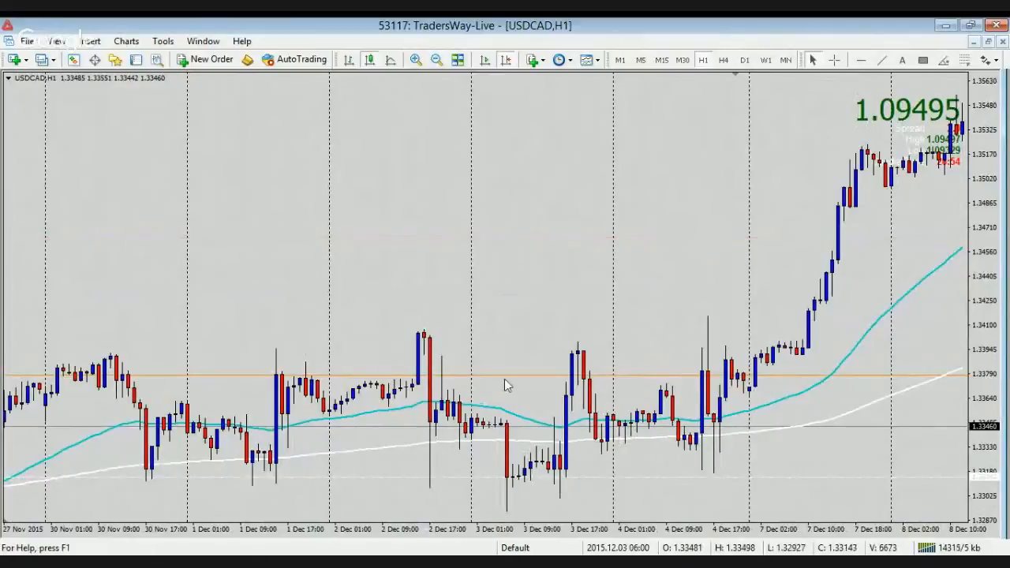
pyautogui.rightClick(507, 375)
pyautogui.click(535, 420)
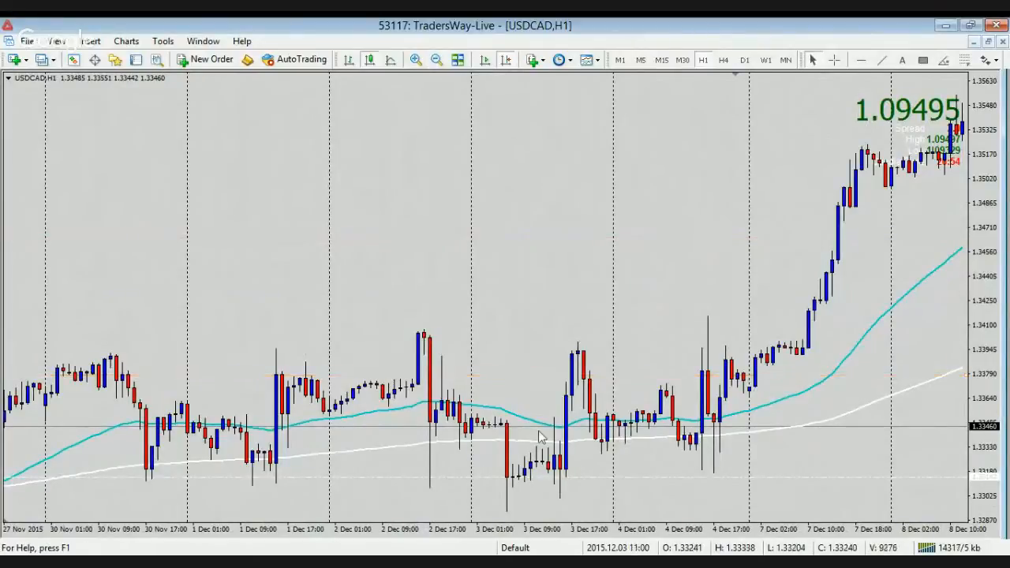
# Step: Draw a filled rectangle around the 2 December swing high, from about 1.3410 down to 1.3380
pyautogui.moveTo(531, 251); pyautogui.dragTo(528, 252)
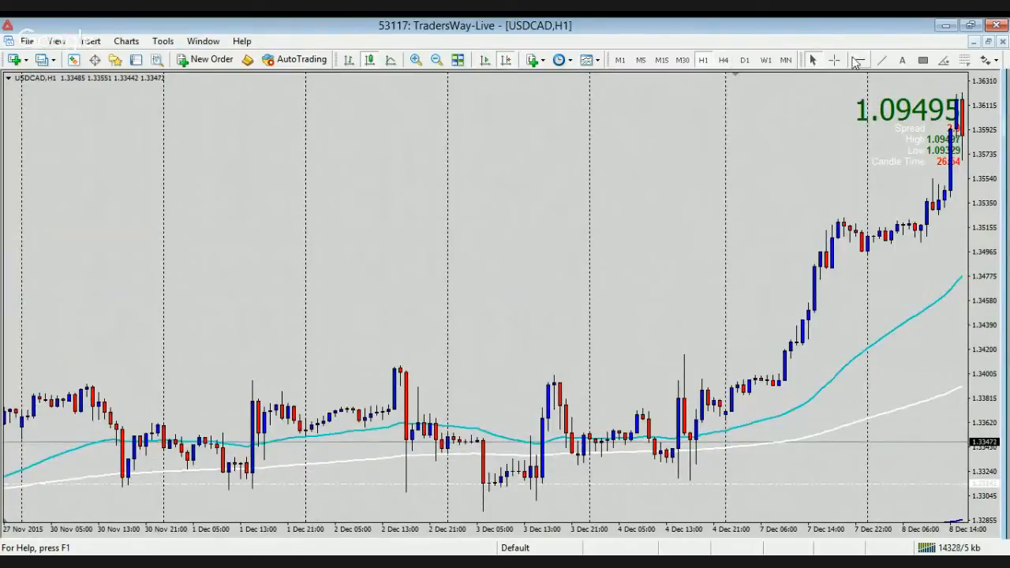
pyautogui.moveTo(611, 203)
pyautogui.mouseDown()
pyautogui.moveTo(624, 194)
pyautogui.moveTo(599, 205)
pyautogui.moveTo(627, 205)
pyautogui.mouseUp()
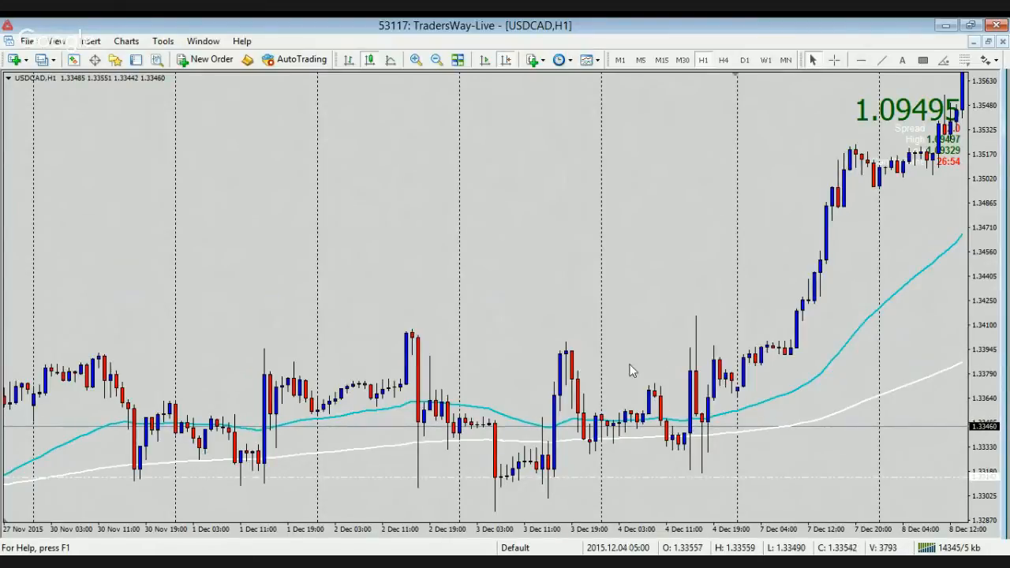
pyautogui.click(866, 62)
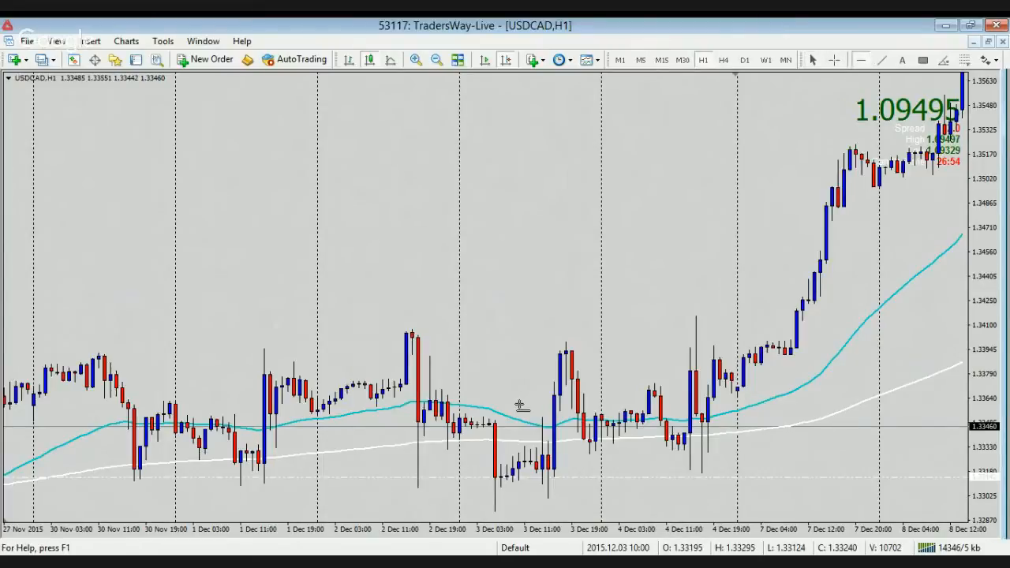
pyautogui.click(923, 60)
pyautogui.moveTo(394, 324); pyautogui.dragTo(441, 372)
# Step: Draw filled rectangles around the 3 December swing lows, about 1.3318 to 1.3297, and the 3 December swing high, about 1.3398 to 1.3376
pyautogui.click(923, 60)
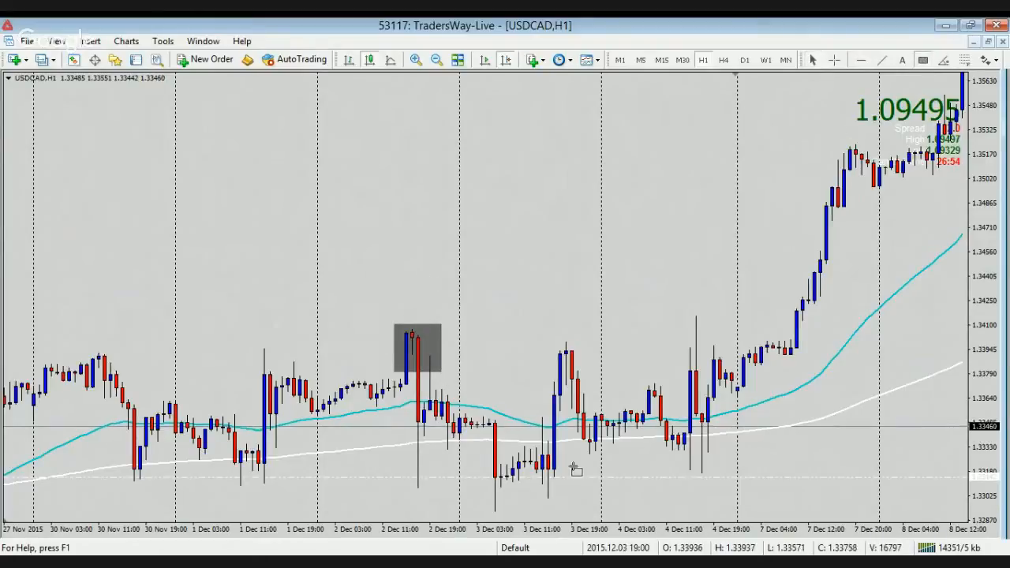
pyautogui.moveTo(477, 472); pyautogui.dragTo(578, 506)
pyautogui.click(923, 60)
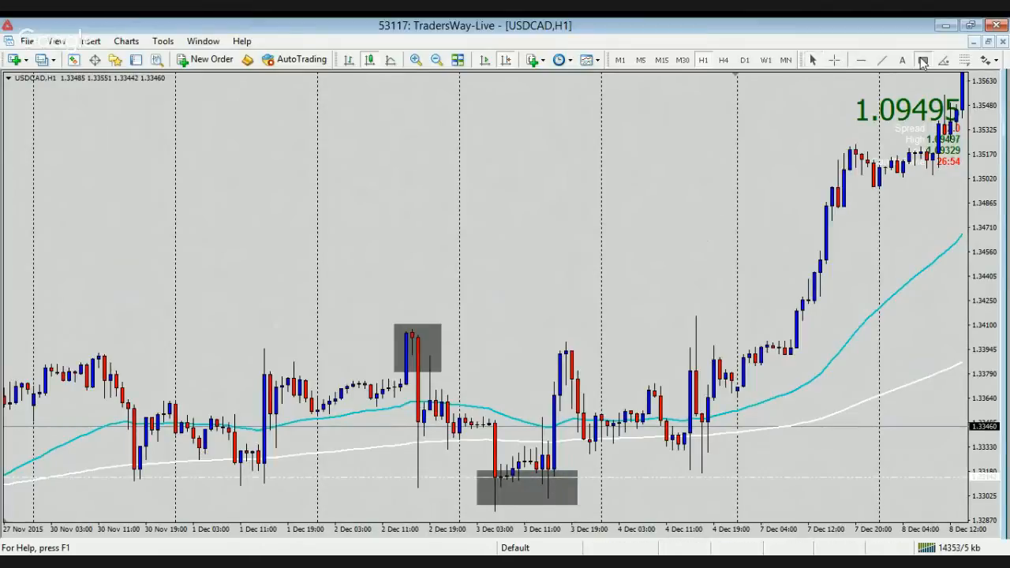
pyautogui.moveTo(545, 345); pyautogui.dragTo(595, 380)
# Step: Draw filled rectangles around the late 3 to 4 December lows, about 1.3337 to 1.3317, and the 30 November to 1 December lows, about 1.3320 to 1.3300
pyautogui.click(923, 60)
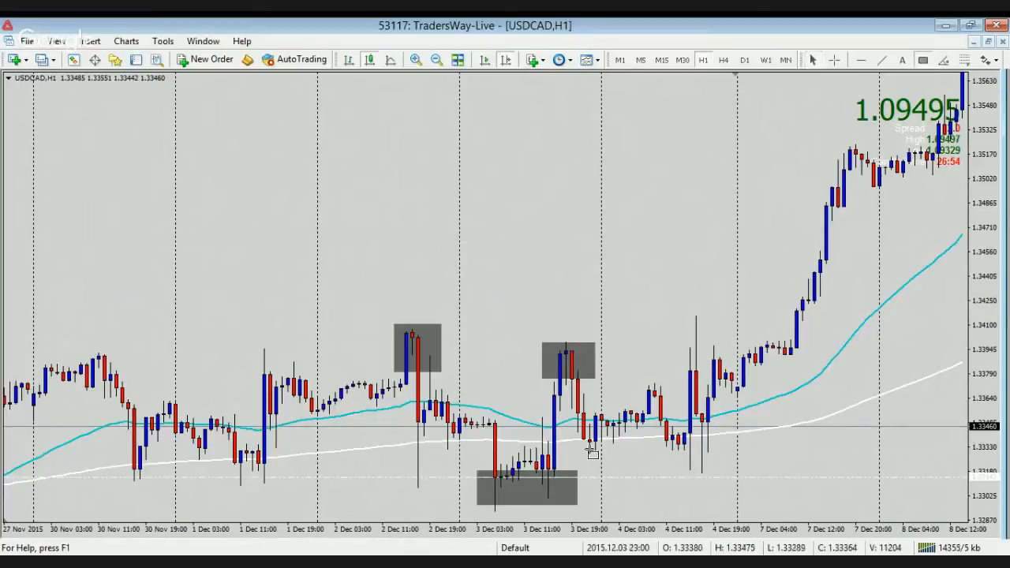
pyautogui.moveTo(572, 438); pyautogui.dragTo(737, 472)
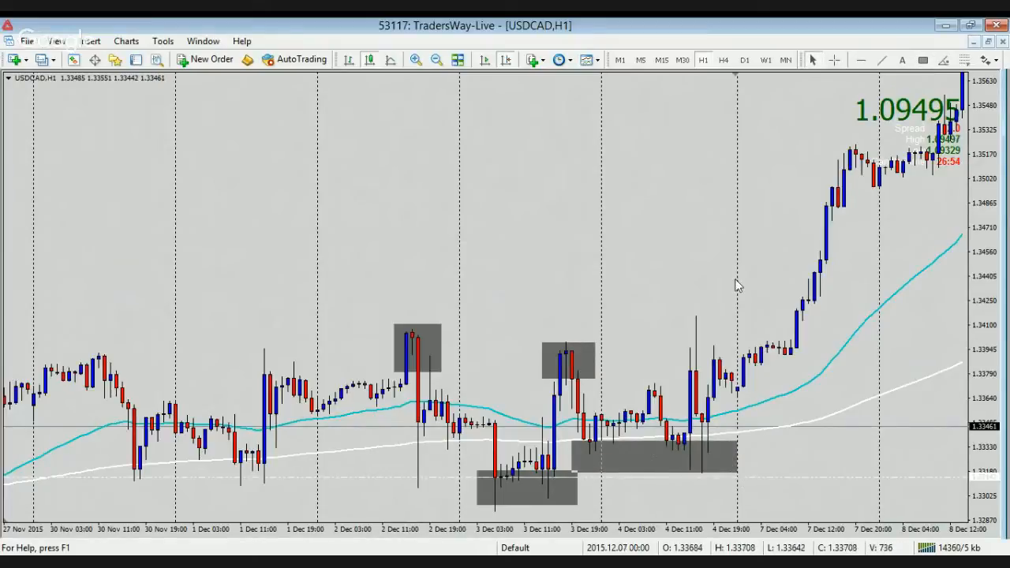
pyautogui.click(926, 63)
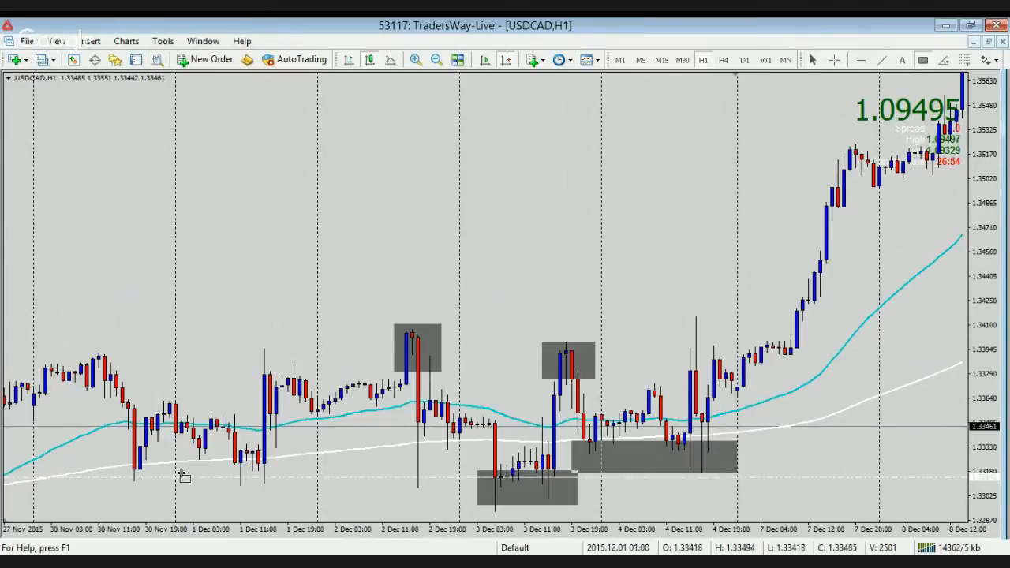
pyautogui.moveTo(101, 469); pyautogui.dragTo(311, 499)
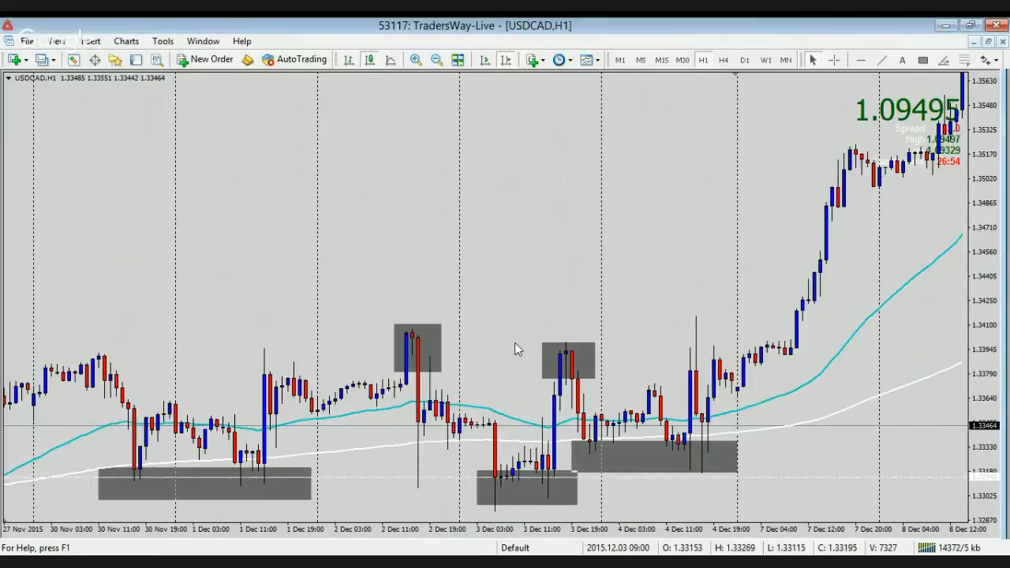
# Step: Place a horizontal line at about 1.3405, across the candle body tops of the 2 December swing high
pyautogui.click(867, 62)
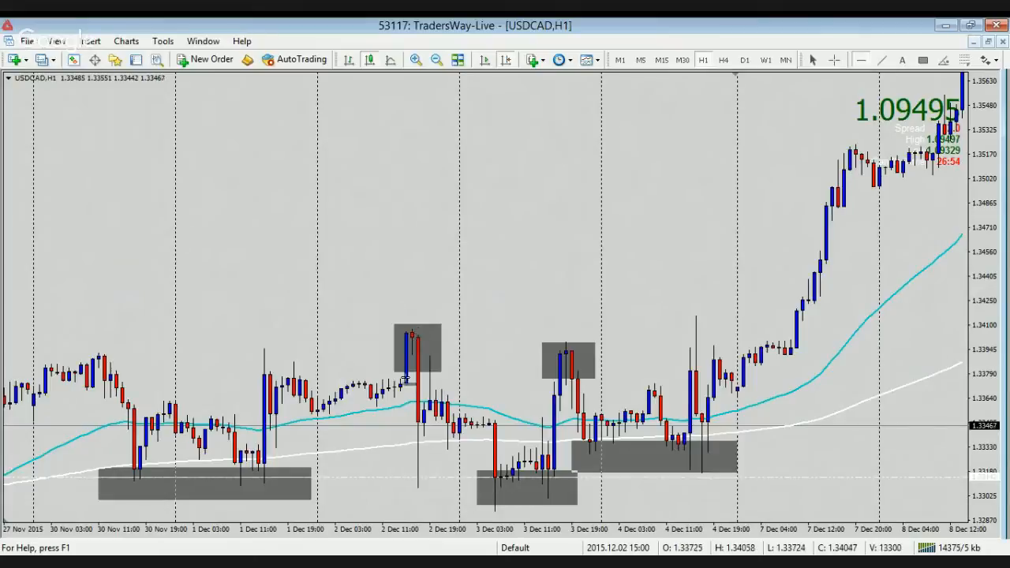
pyautogui.click(417, 333)
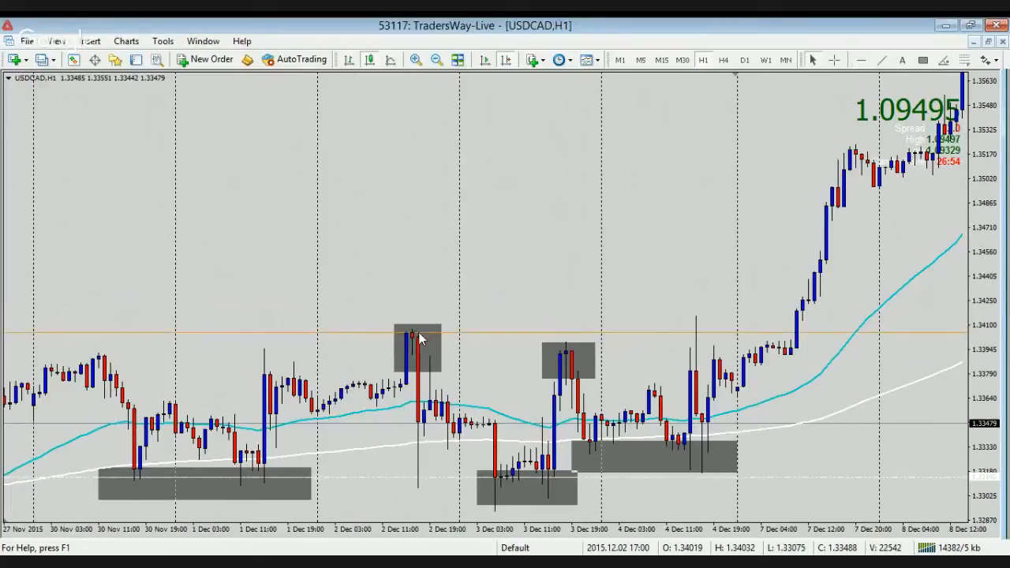
# Step: Place horizontal lines at about 1.3394, across the body tops of the 3 December swing high, and about 1.3335, across the 4 December lows
pyautogui.click(866, 61)
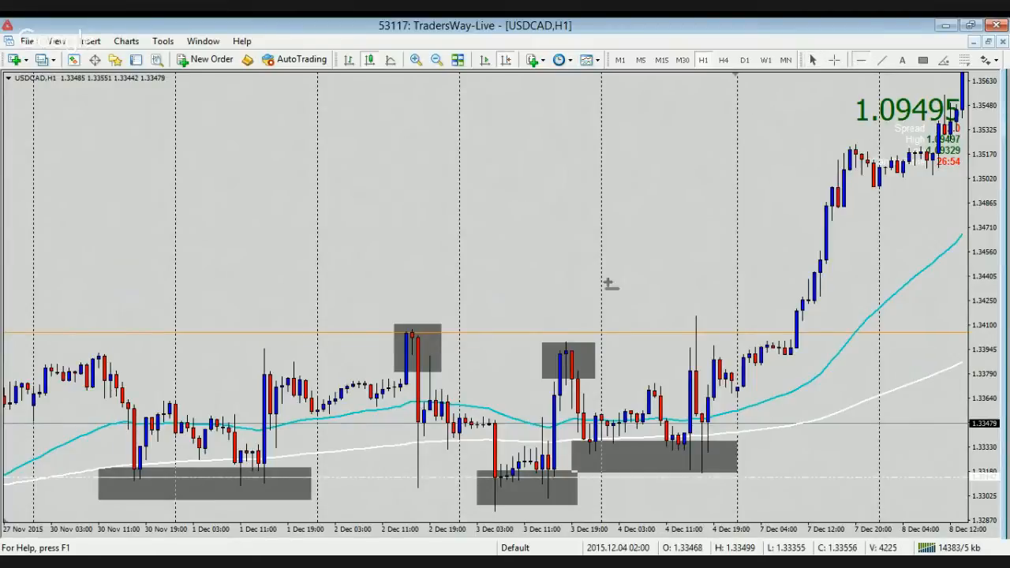
pyautogui.click(577, 351)
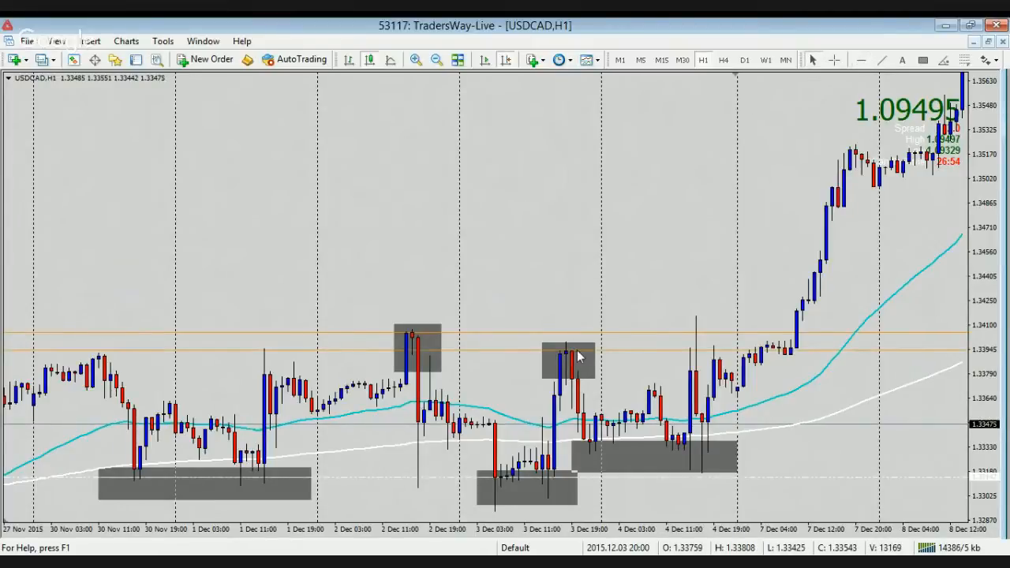
pyautogui.click(866, 65)
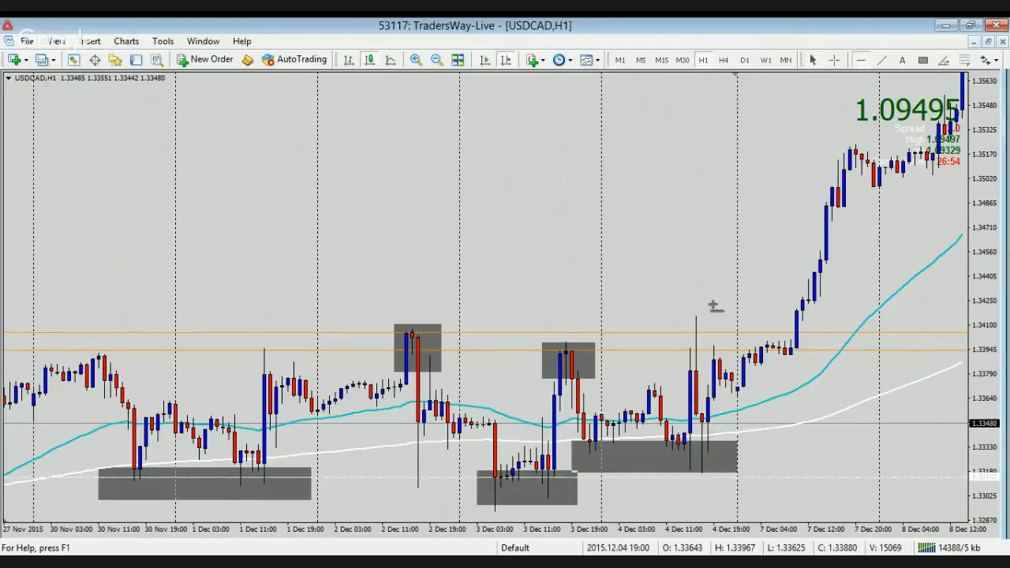
pyautogui.click(691, 445)
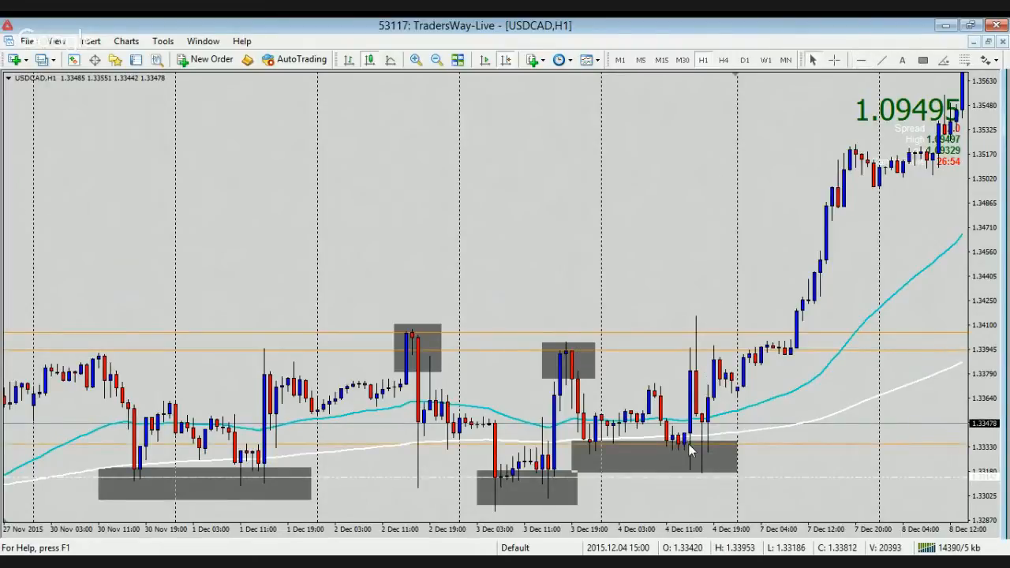
# Step: Place a horizontal line at about 1.3313, across the candle body bottoms of the 3 December swing lows
pyautogui.click(861, 62)
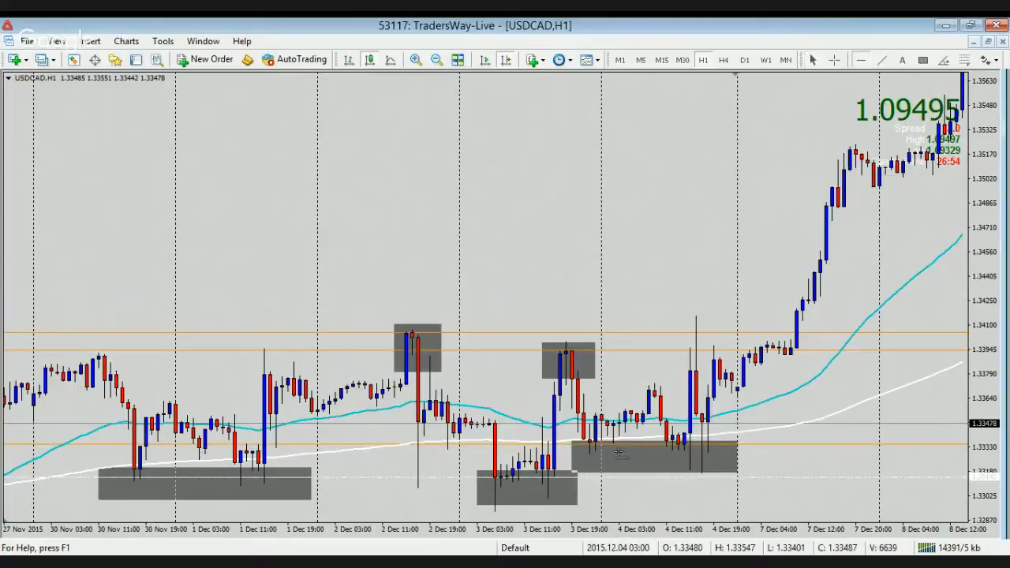
pyautogui.click(507, 476)
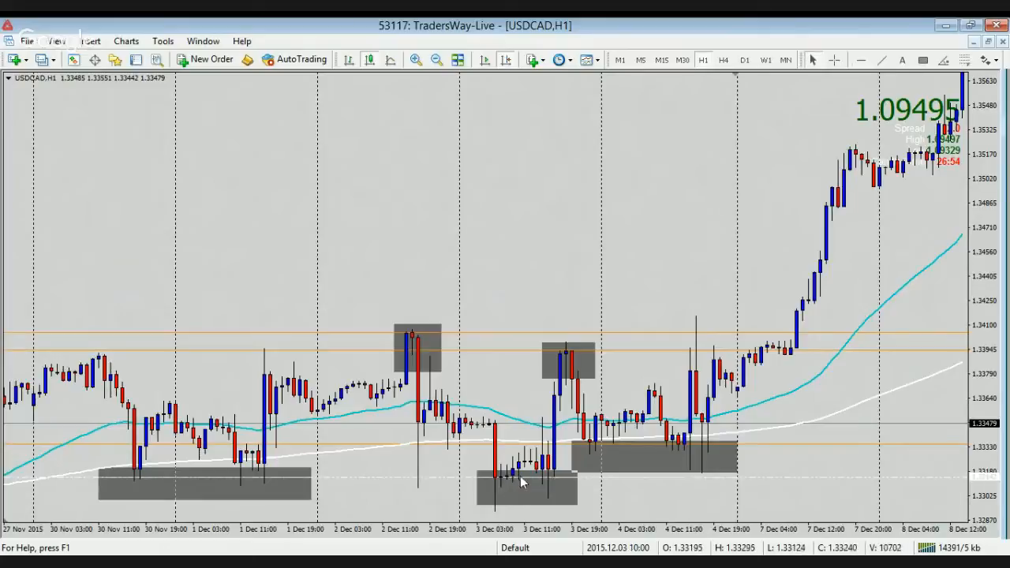
pyautogui.click(862, 62)
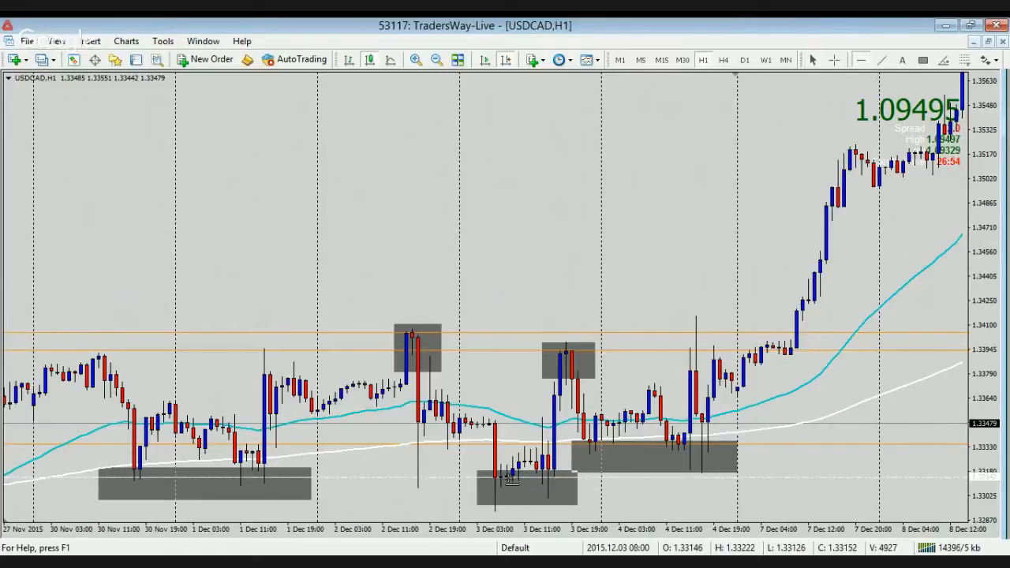
pyautogui.click(511, 478)
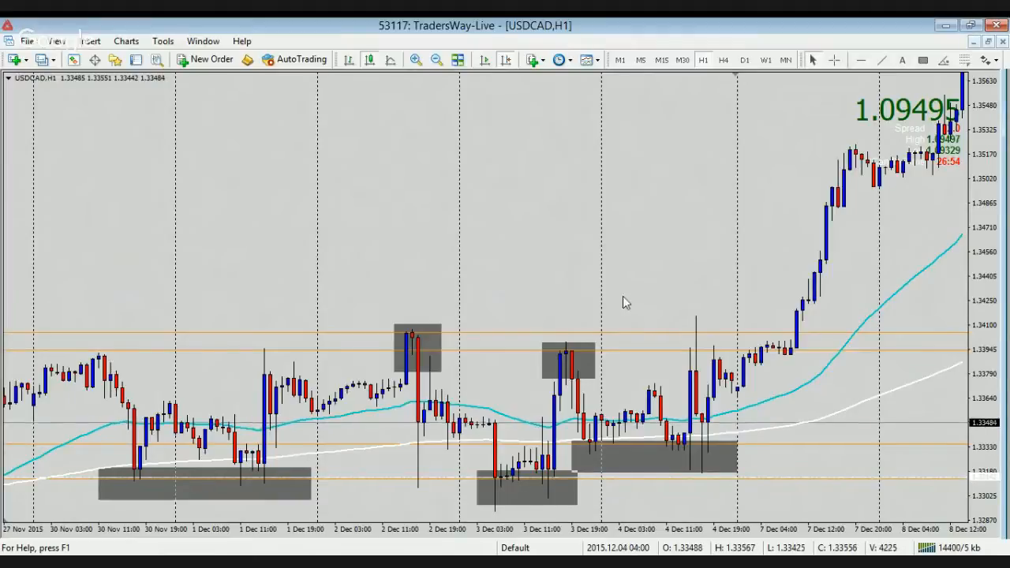
# Step: Thicken the two upper horizontal lines, at about 1.3405 and 1.3394
pyautogui.rightClick(502, 334)
pyautogui.click(518, 346)
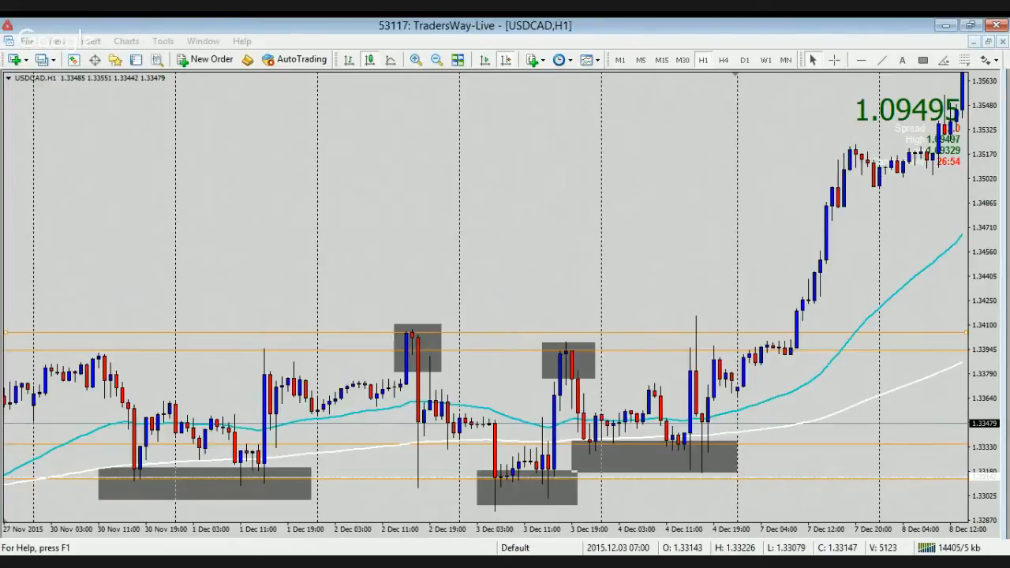
pyautogui.click(509, 352)
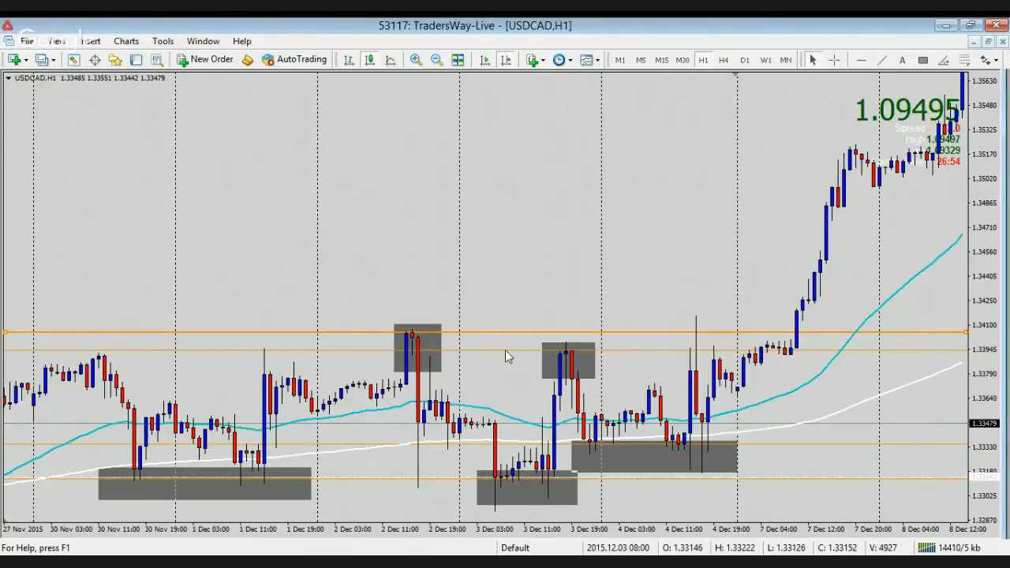
pyautogui.doubleClick(506, 351)
pyautogui.rightClick(506, 351)
pyautogui.click(523, 362)
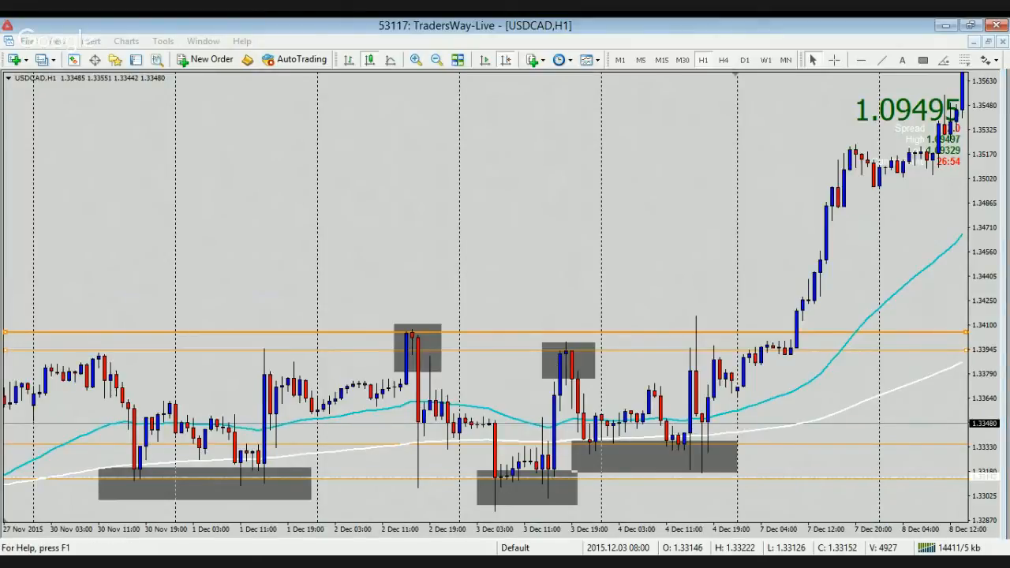
pyautogui.click(509, 352)
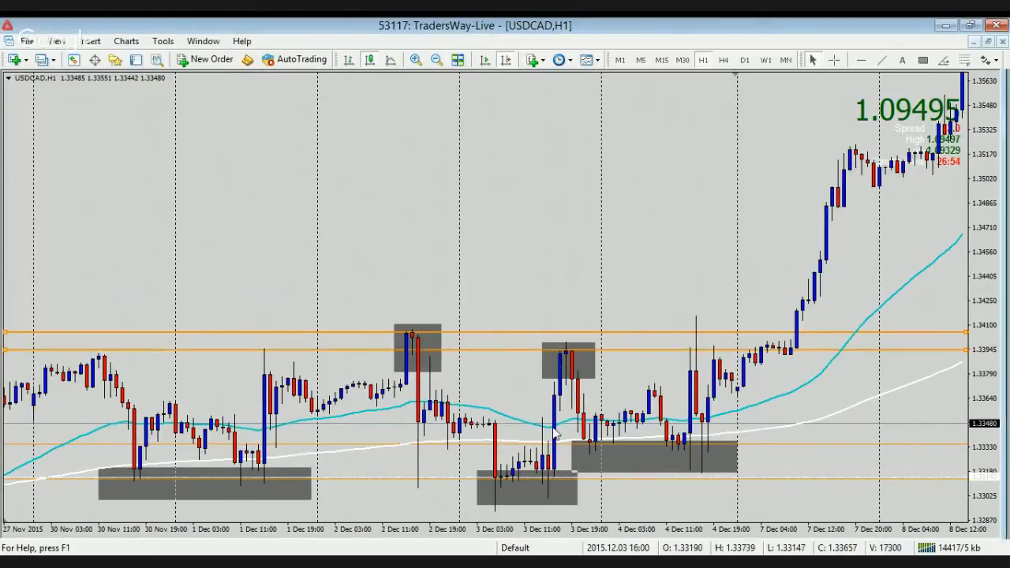
# Step: Thicken the two lower horizontal lines, at about 1.3335 and 1.3313
pyautogui.doubleClick(577, 444)
pyautogui.rightClick(577, 445)
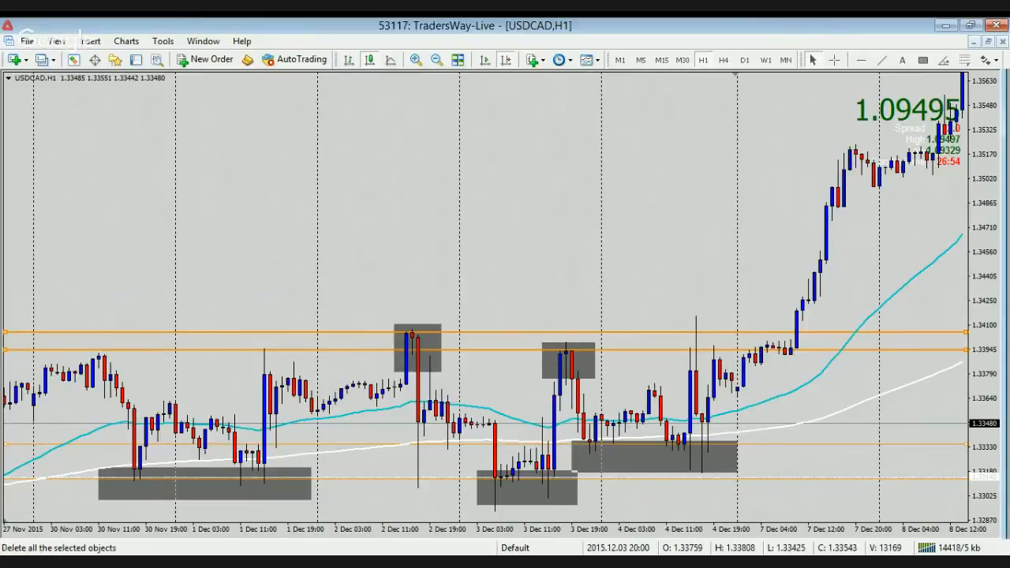
pyautogui.click(634, 308)
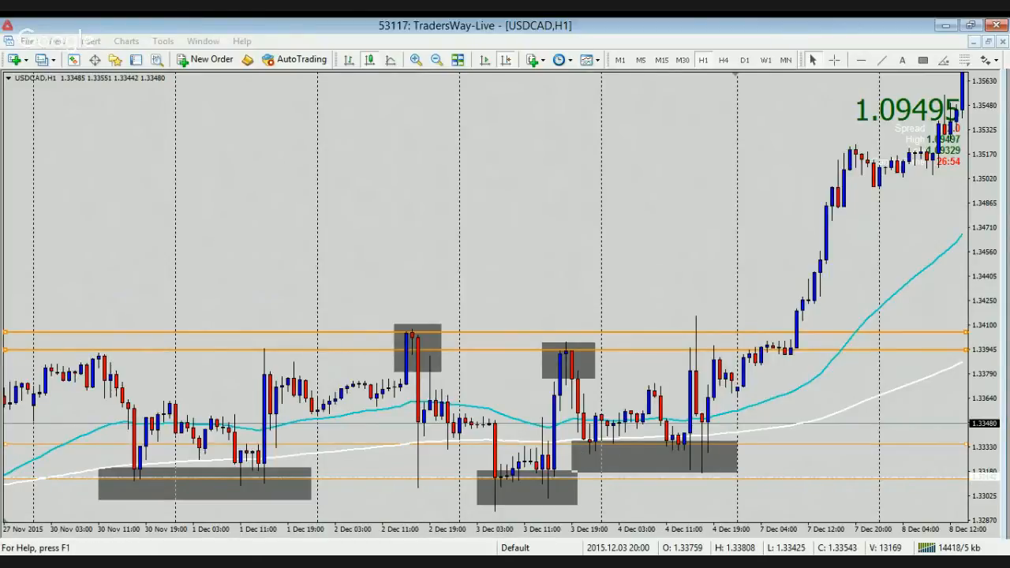
pyautogui.click(585, 355)
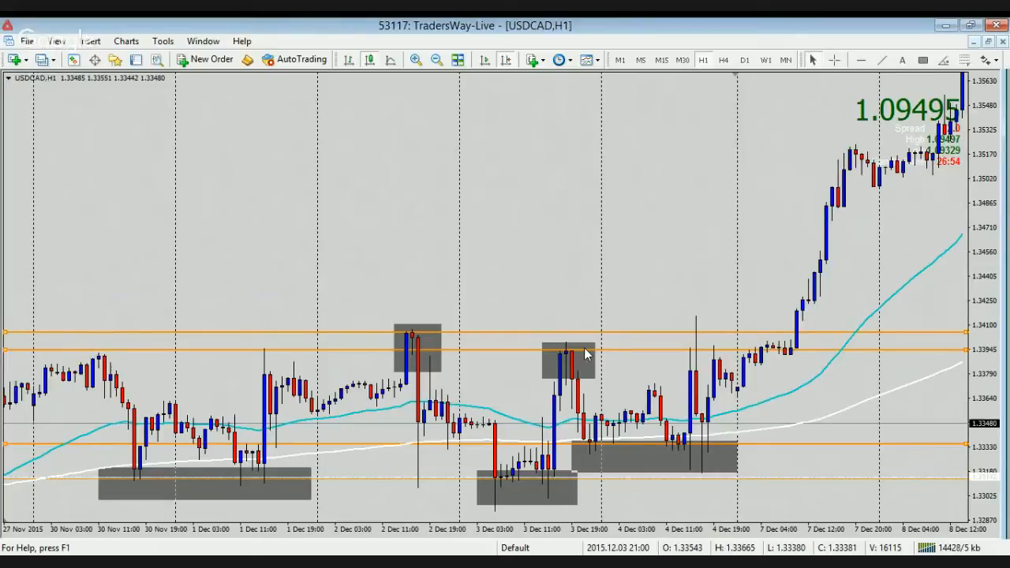
pyautogui.rightClick(439, 477)
pyautogui.click(472, 485)
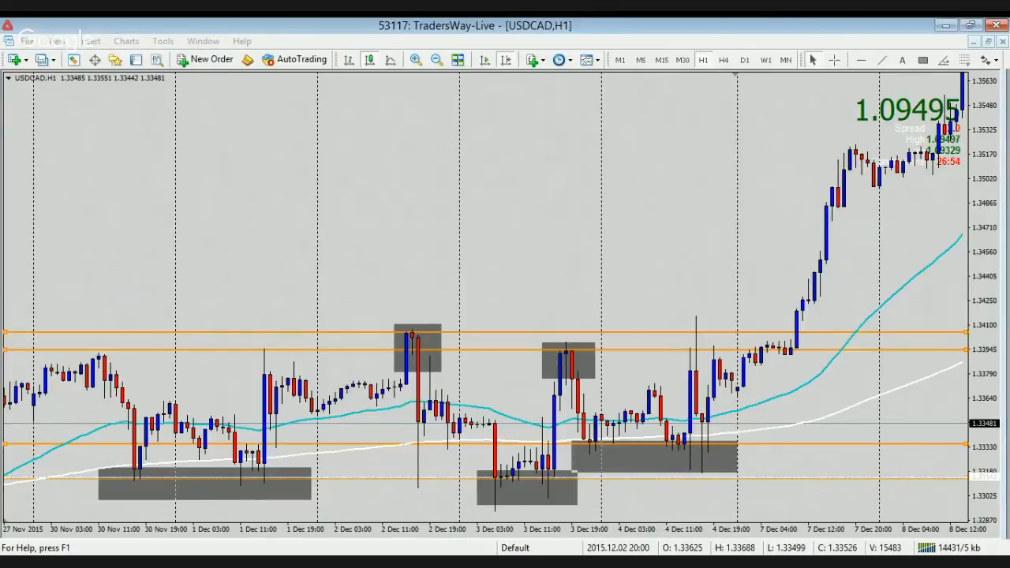
pyautogui.press('Return')
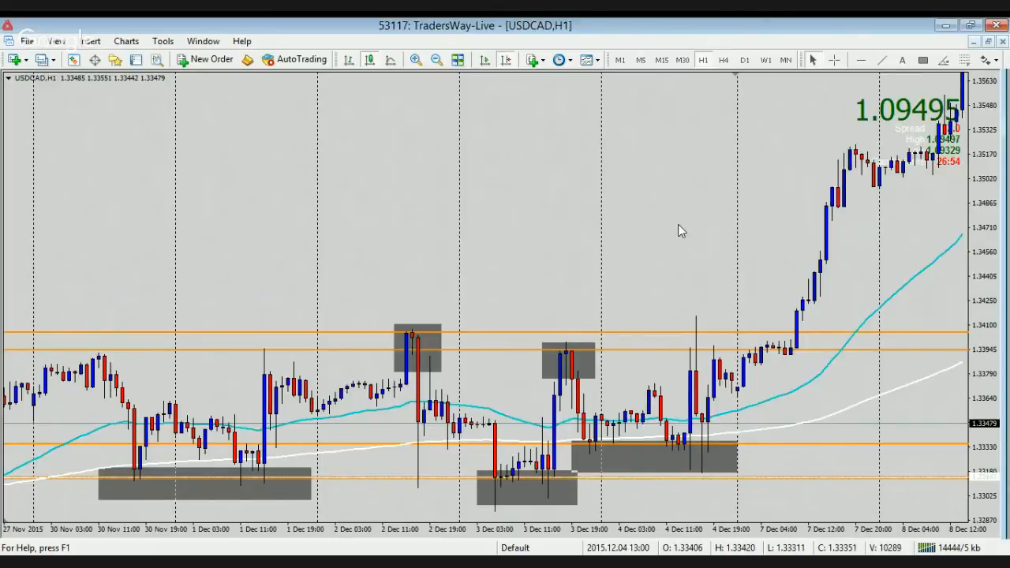
# Step: On the latest March 2016 bars, place a horizontal line at about 1.3378, across the candle bodies in the 3 March low rectangle
pyautogui.click(486, 63)
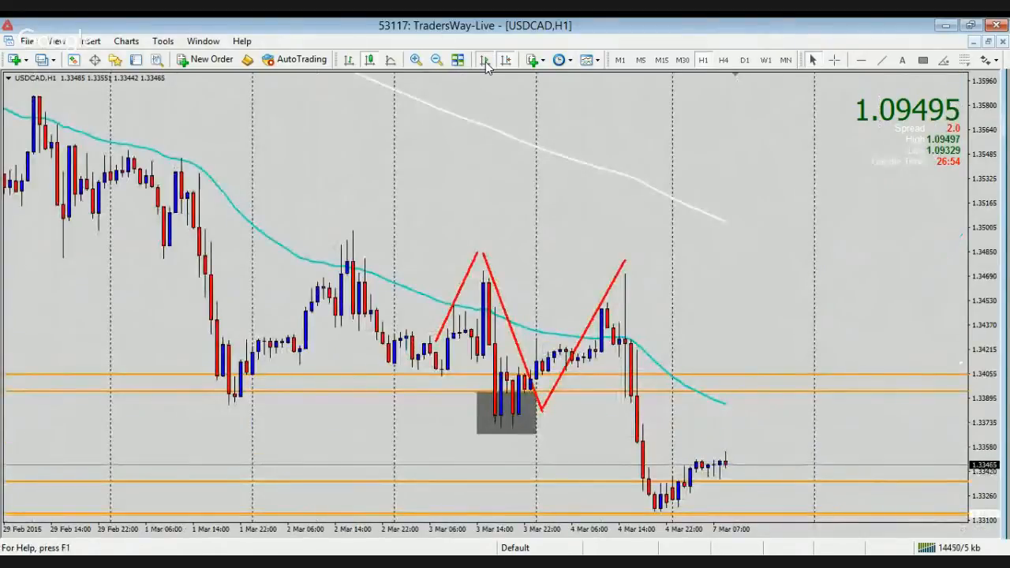
pyautogui.click(419, 63)
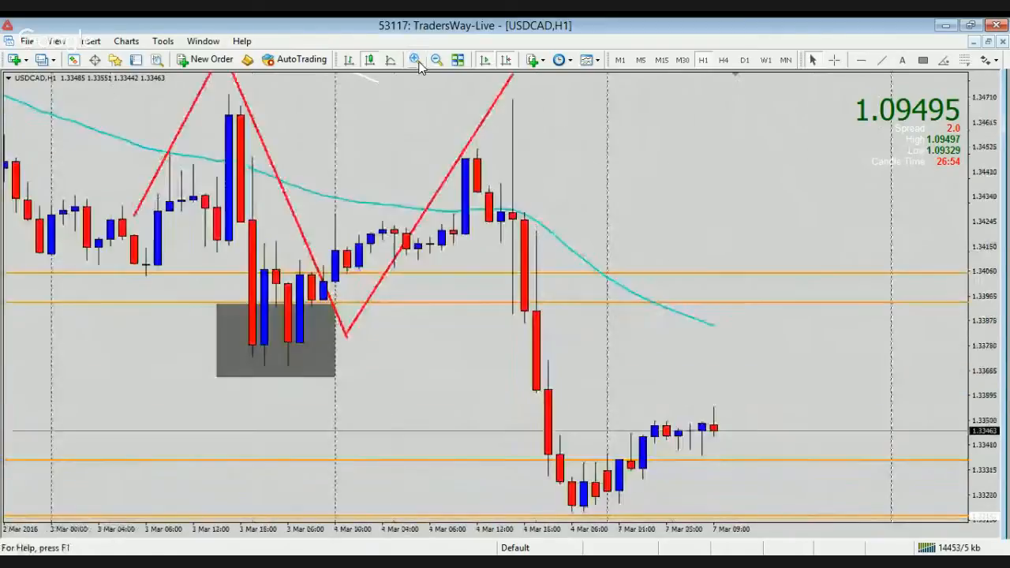
pyautogui.click(438, 62)
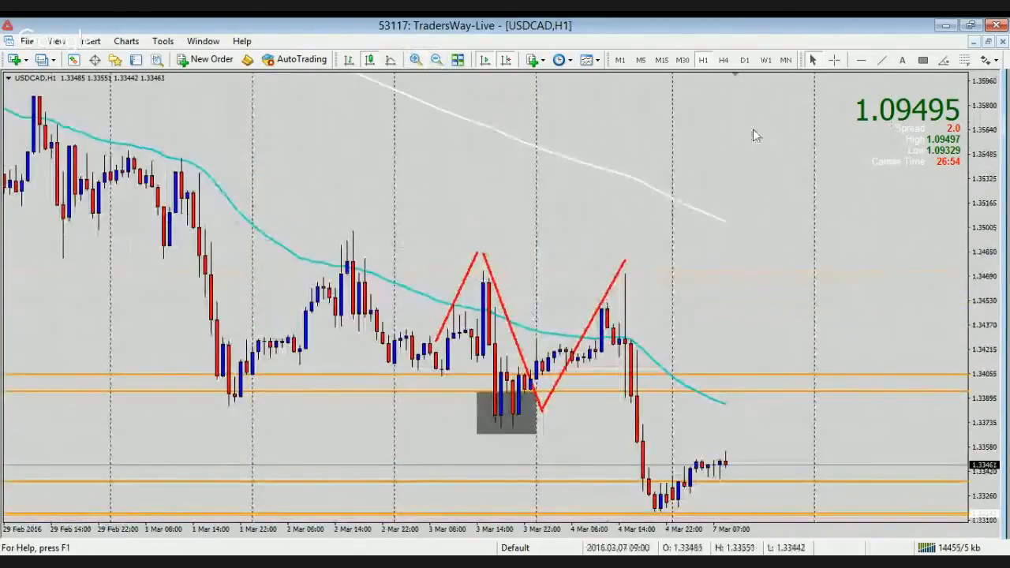
pyautogui.click(862, 60)
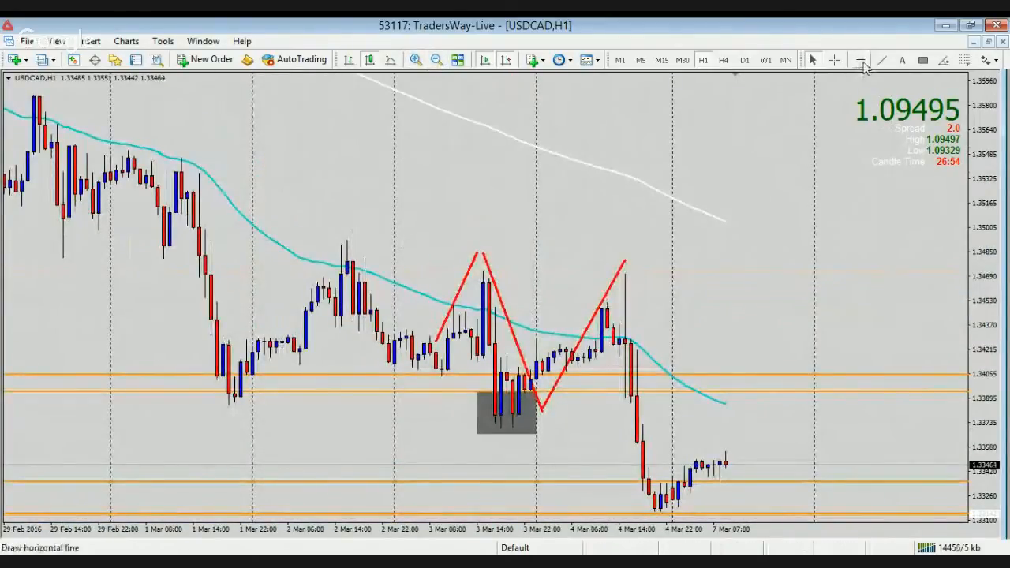
pyautogui.click(525, 415)
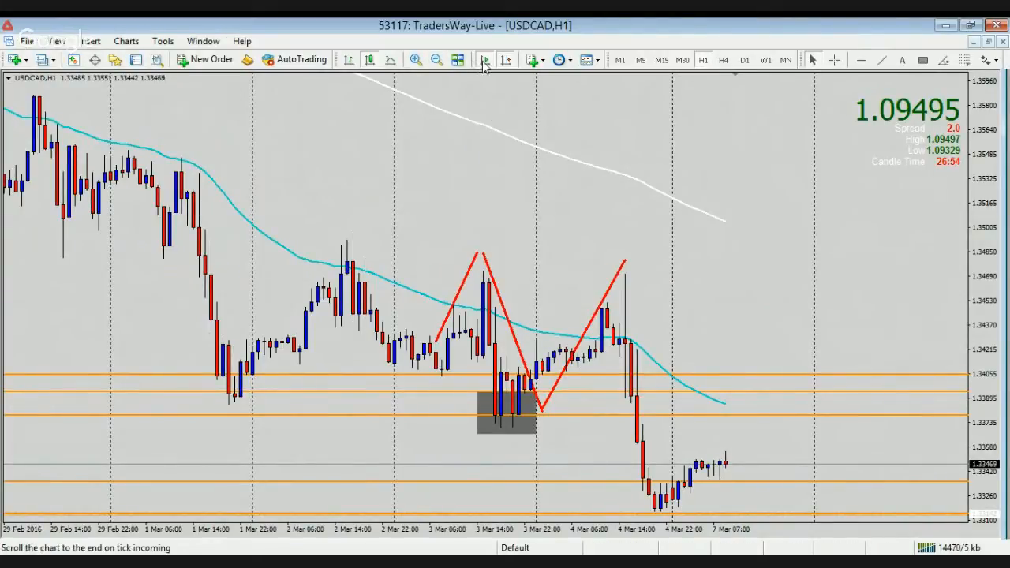
# Step: Back in the December 2015 range, delete the three upper horizontal lines, at about 1.3405, 1.3394 and 1.3378
pyautogui.click(437, 60)
pyautogui.moveTo(137, 274); pyautogui.dragTo(479, 259)
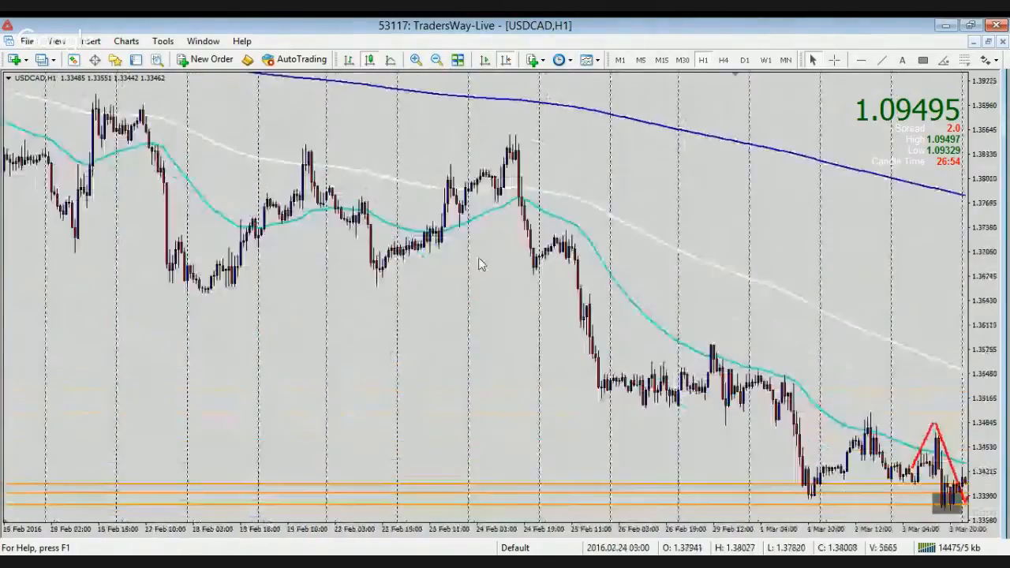
pyautogui.moveTo(199, 254); pyautogui.dragTo(430, 279)
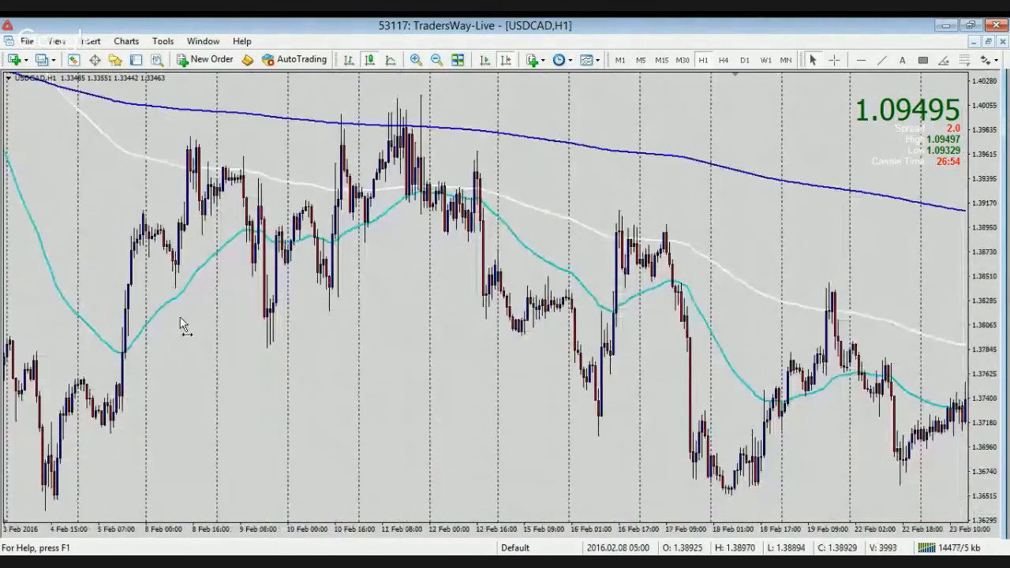
pyautogui.scroll(5, 180, 318)
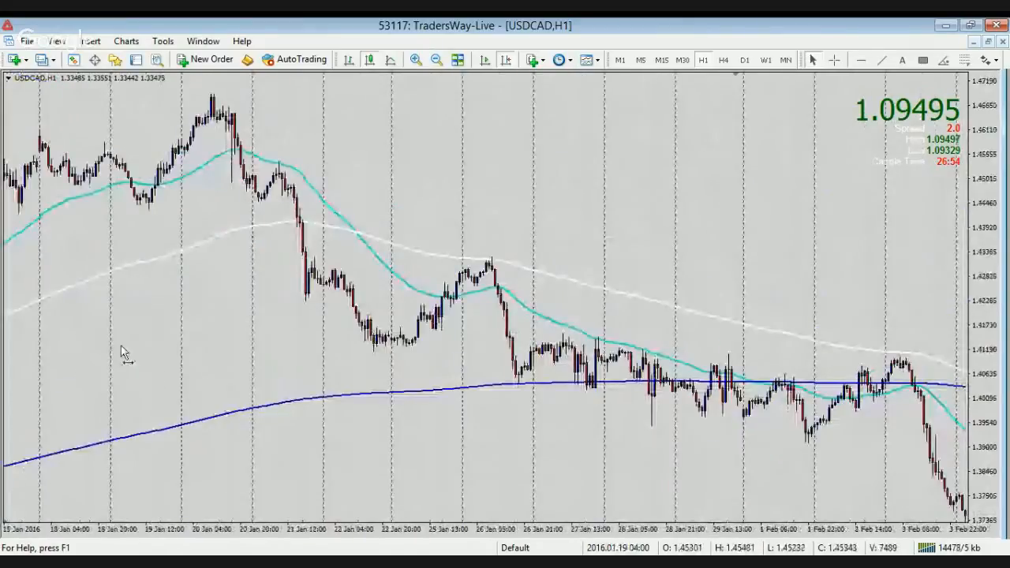
pyautogui.scroll(5, 566, 348)
pyautogui.scroll(6, 264, 341)
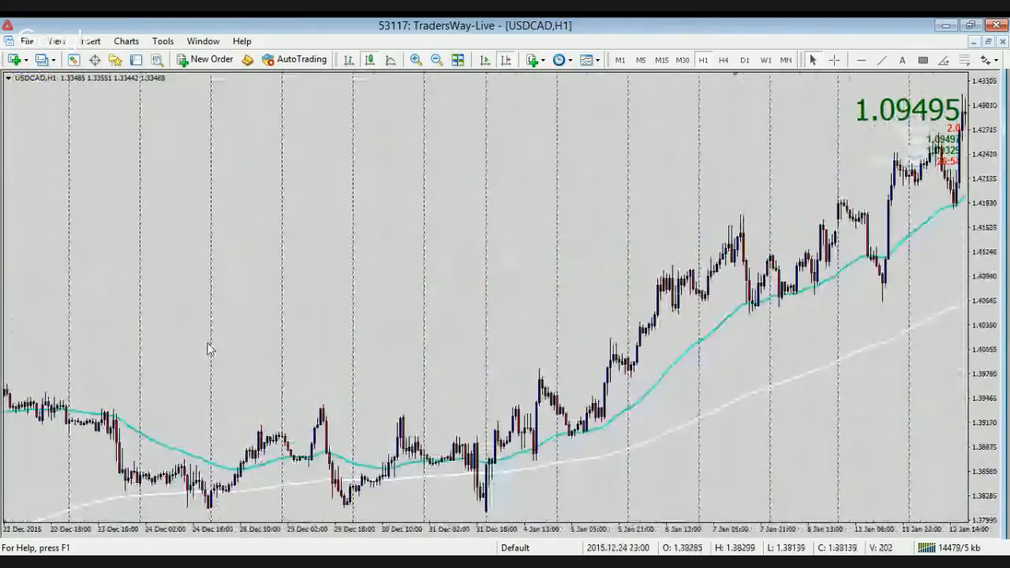
pyautogui.scroll(6, 272, 374)
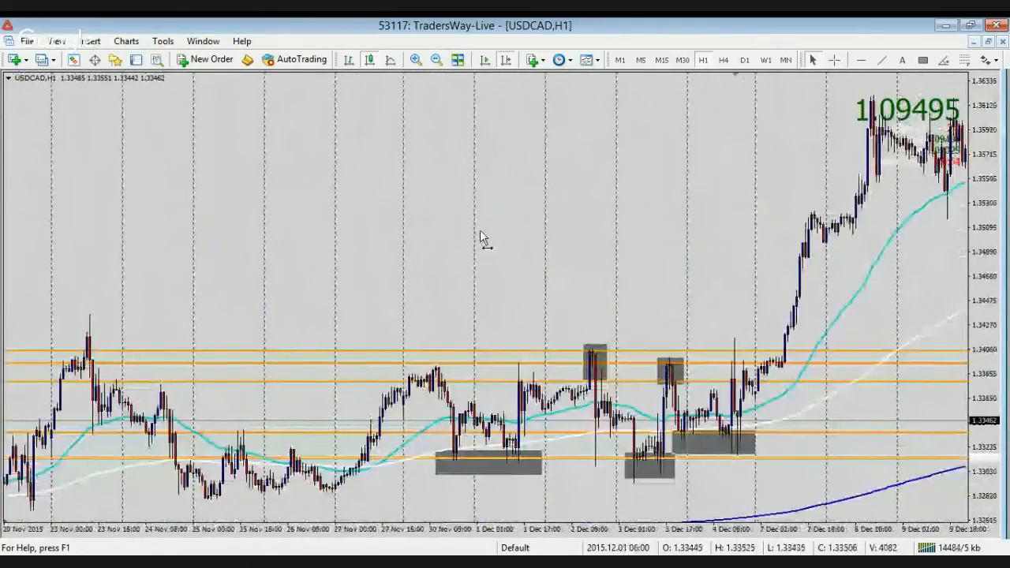
pyautogui.moveTo(482, 237); pyautogui.dragTo(132, 226)
pyautogui.click(416, 60)
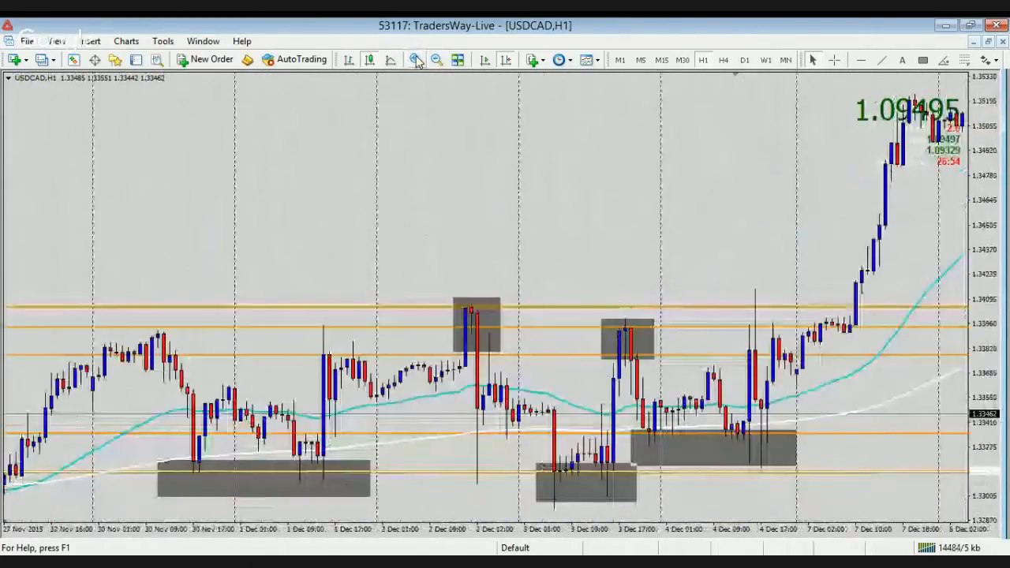
pyautogui.moveTo(519, 228); pyautogui.dragTo(395, 223)
pyautogui.scroll(3, 396, 229)
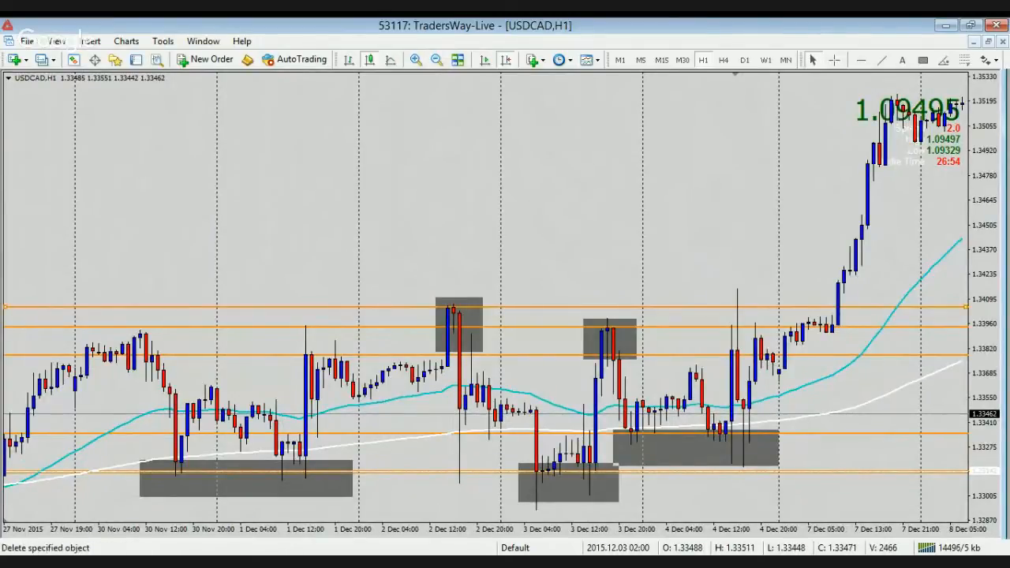
pyautogui.click(550, 333)
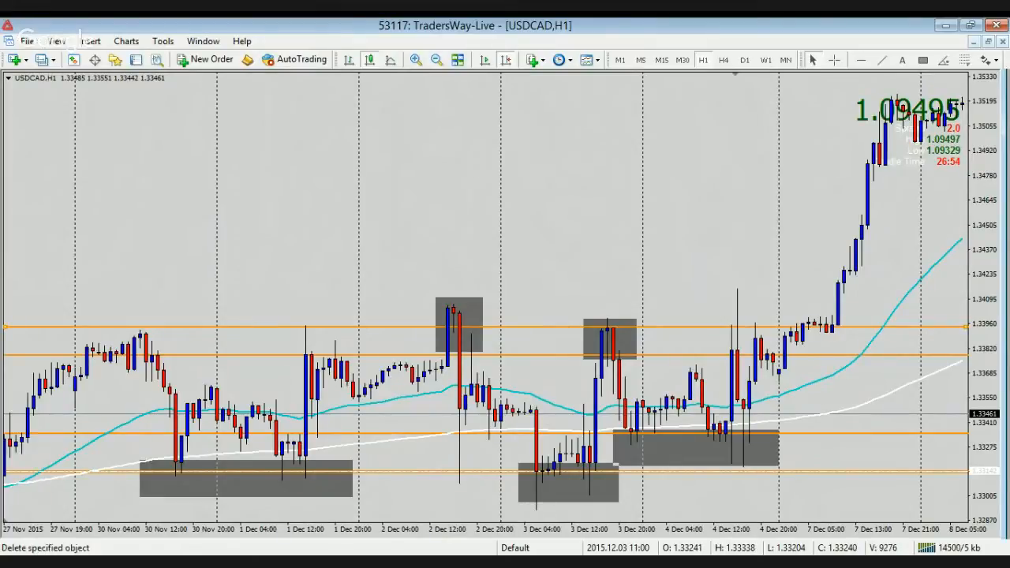
pyautogui.click(592, 354)
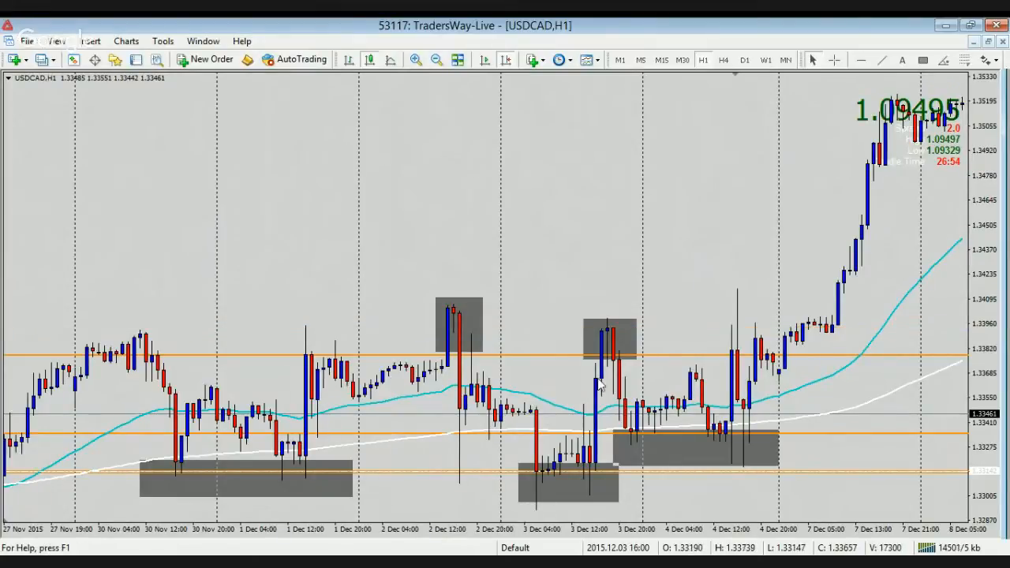
pyautogui.doubleClick(702, 354)
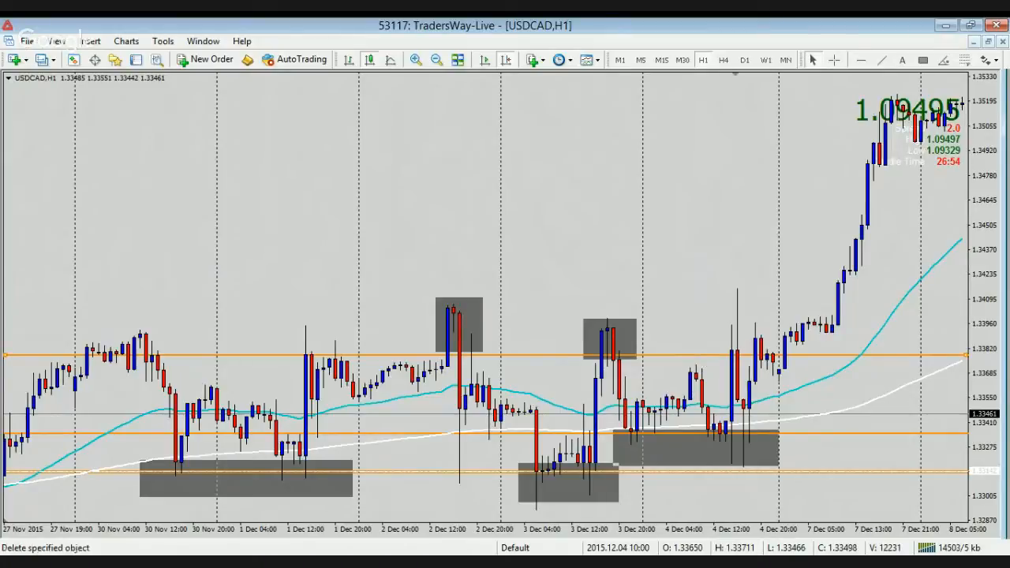
pyautogui.press('Delete')
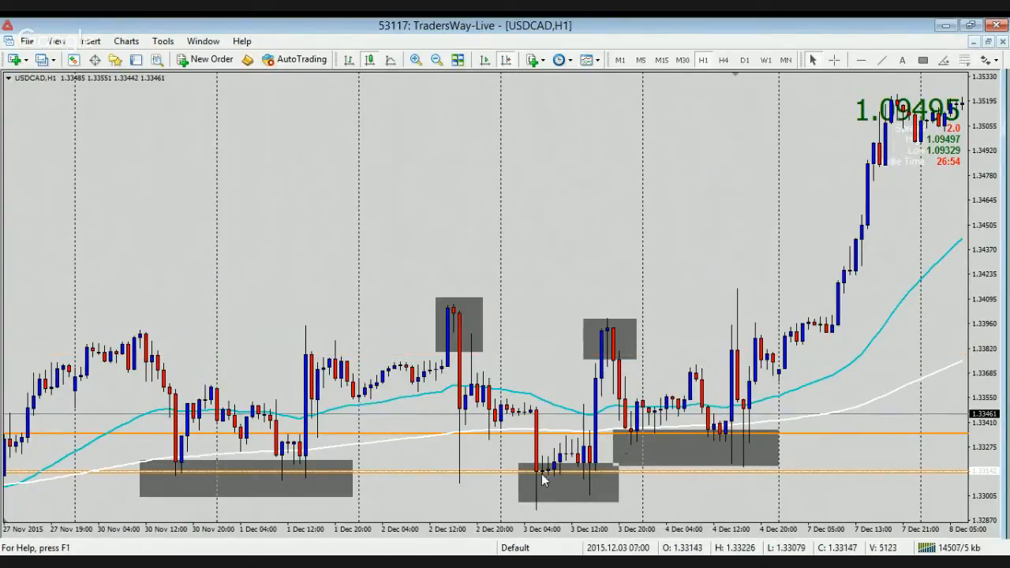
# Step: Return to the latest bars and place a horizontal line at about 1.3378, through the body bottoms in the 3 March low rectangle
pyautogui.click(483, 61)
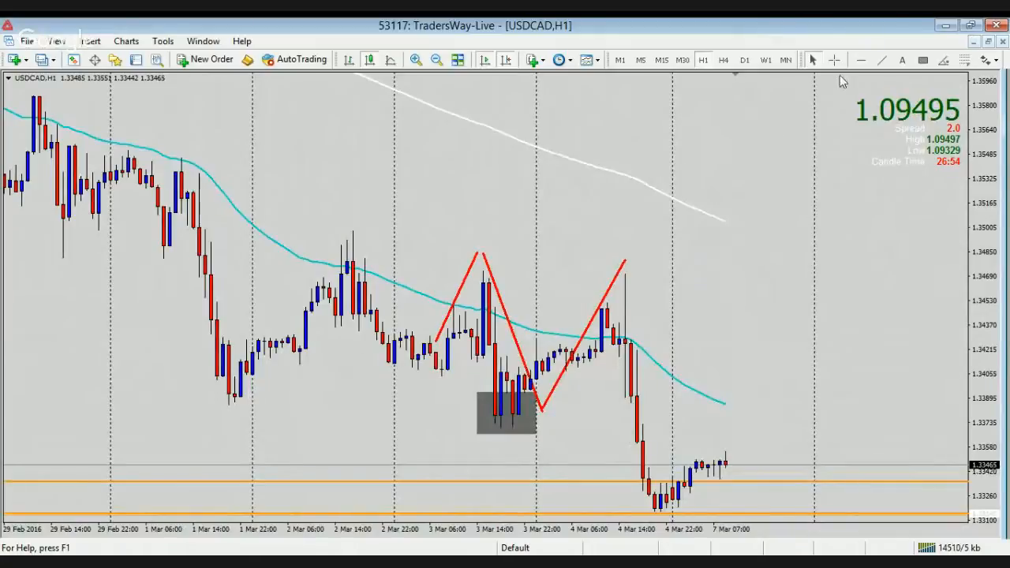
pyautogui.click(522, 415)
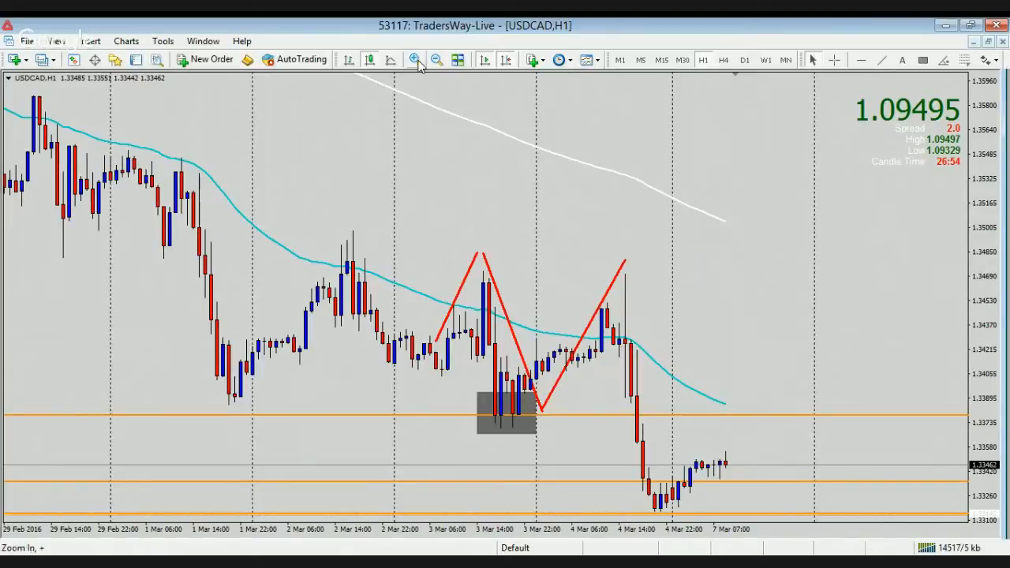
# Step: Draw a falling trendline from the 4 March peak at about 1.3479 down to about 1.3372 on 7 March
pyautogui.click(882, 60)
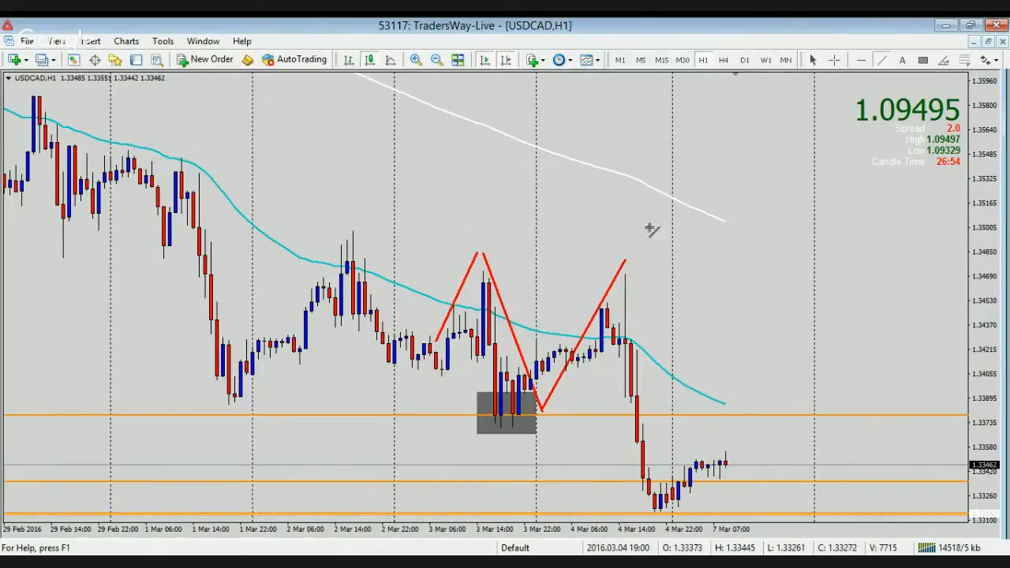
pyautogui.moveTo(626, 261); pyautogui.dragTo(690, 428)
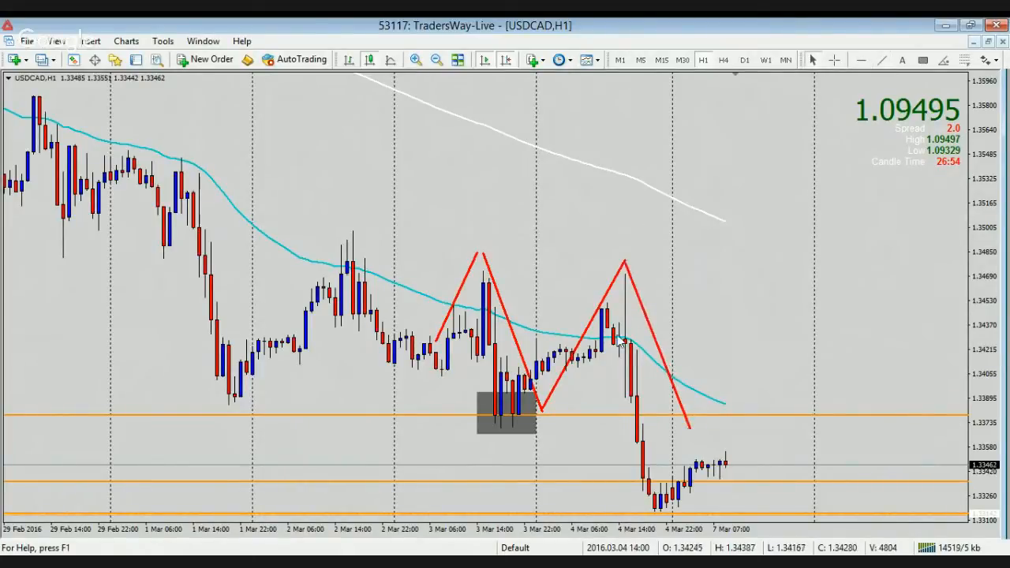
pyautogui.click(415, 60)
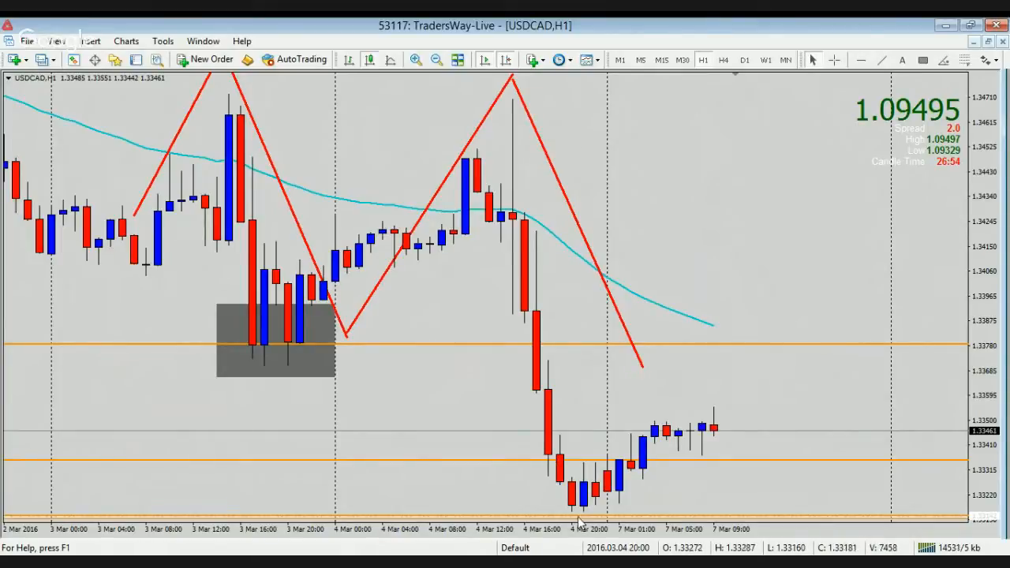
pyautogui.click(437, 62)
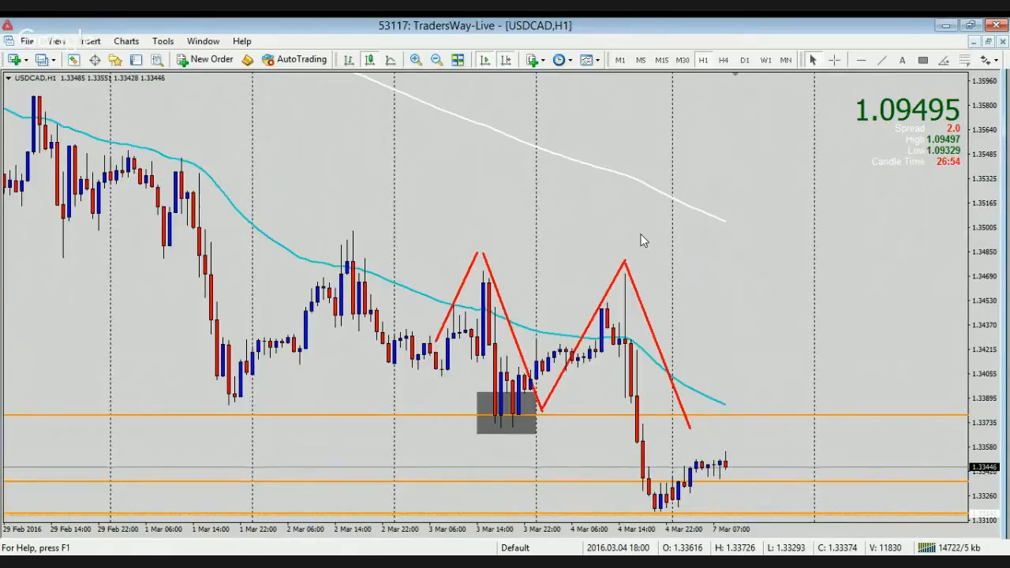
# Step: Try a small rectangle around the 4 March peak, shifting and resizing it over the long upper wick and the neighbouring small bodies
pyautogui.click(415, 61)
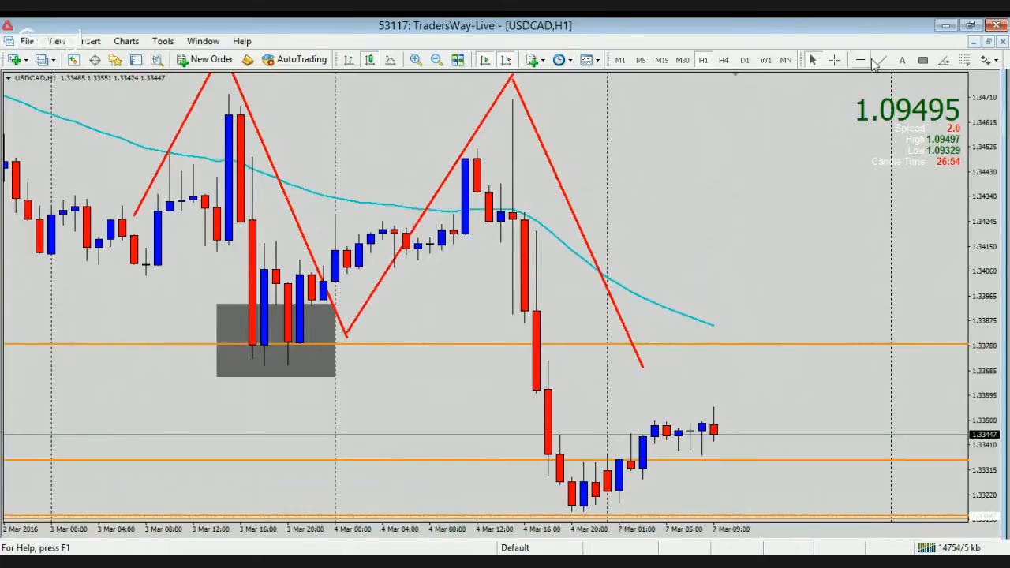
pyautogui.click(923, 60)
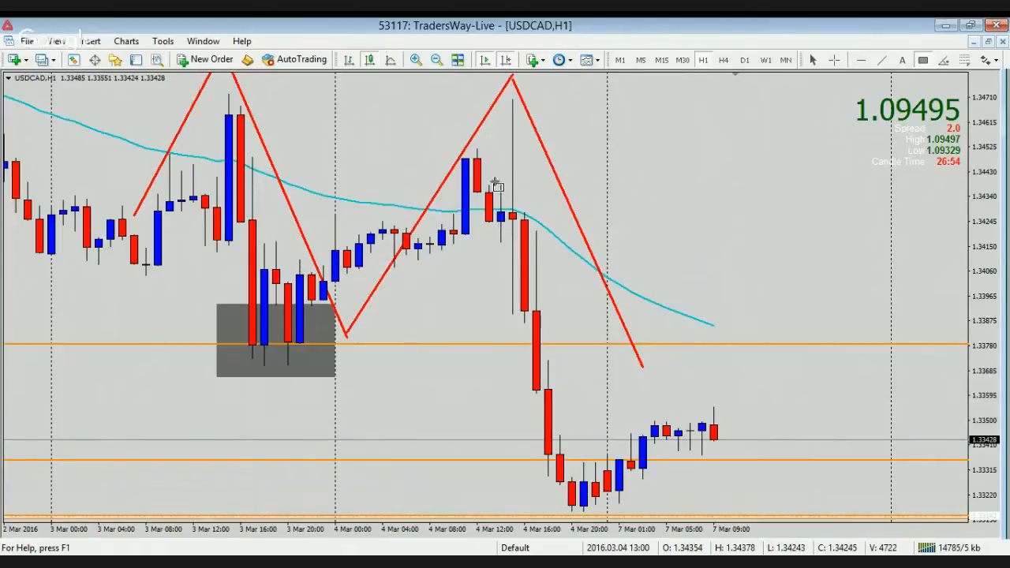
pyautogui.moveTo(489, 186); pyautogui.dragTo(513, 246)
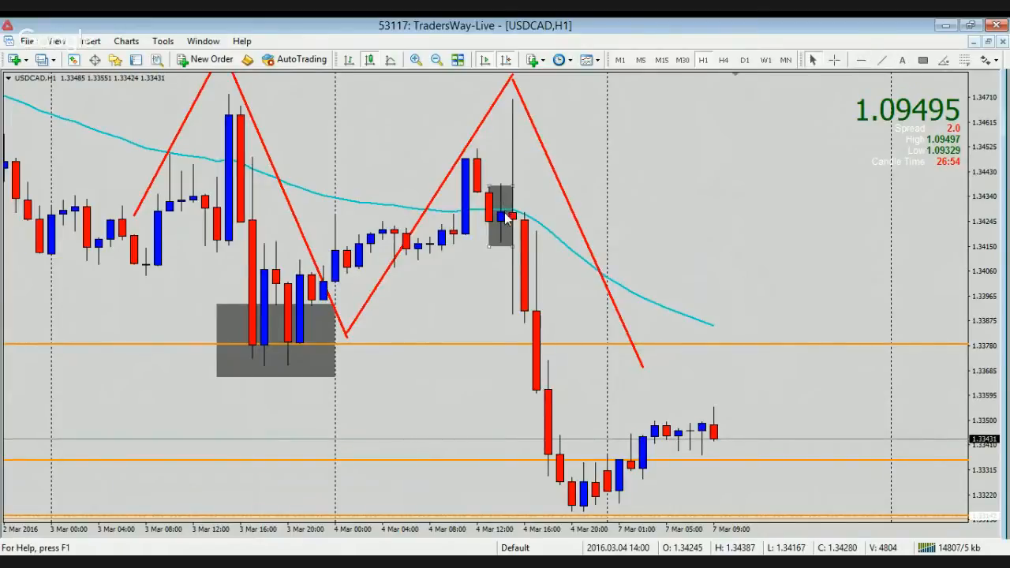
pyautogui.moveTo(505, 213); pyautogui.dragTo(512, 130)
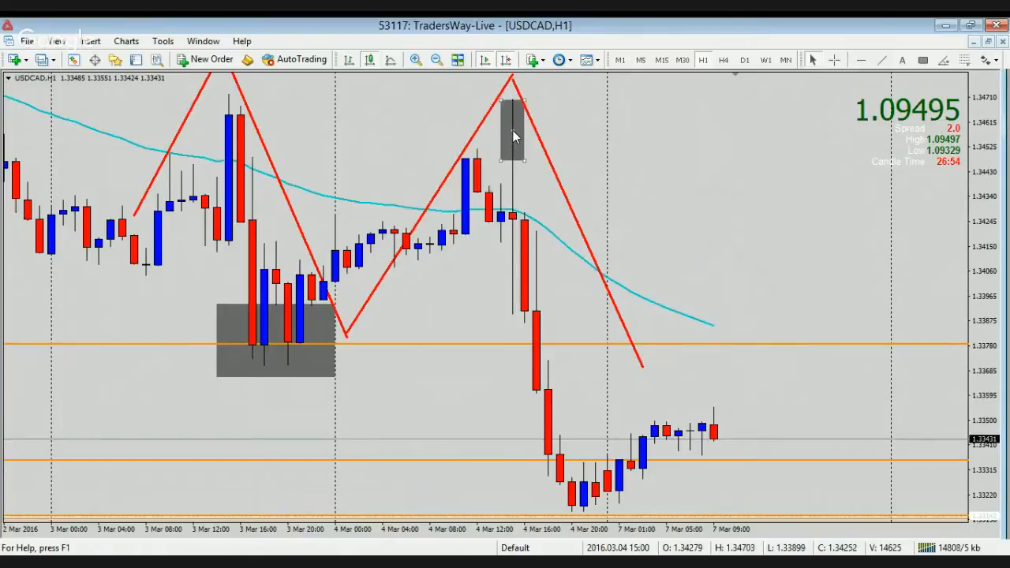
pyautogui.moveTo(527, 176); pyautogui.dragTo(523, 223)
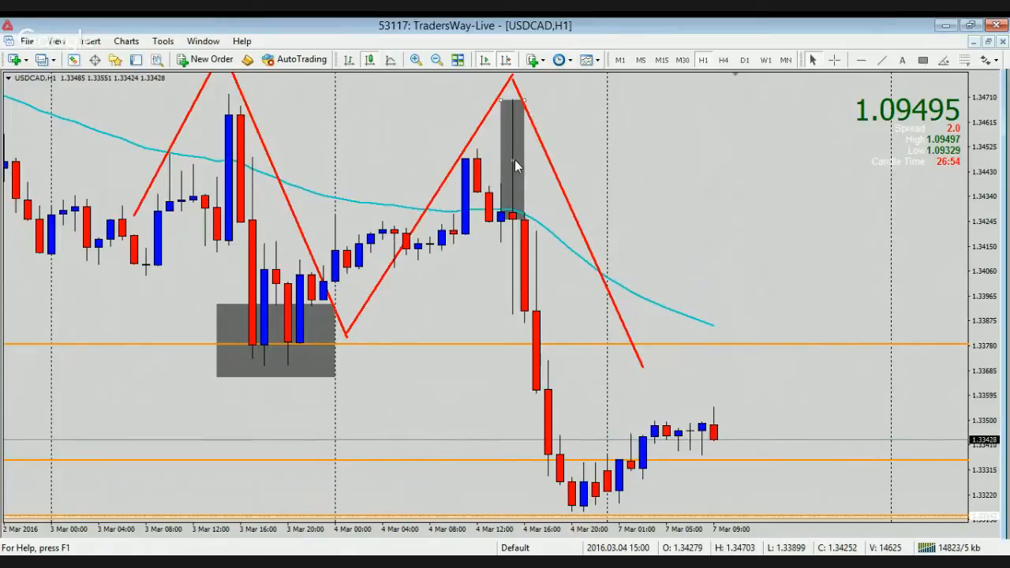
pyautogui.moveTo(514, 161); pyautogui.dragTo(501, 183)
pyautogui.moveTo(488, 124); pyautogui.dragTo(488, 204)
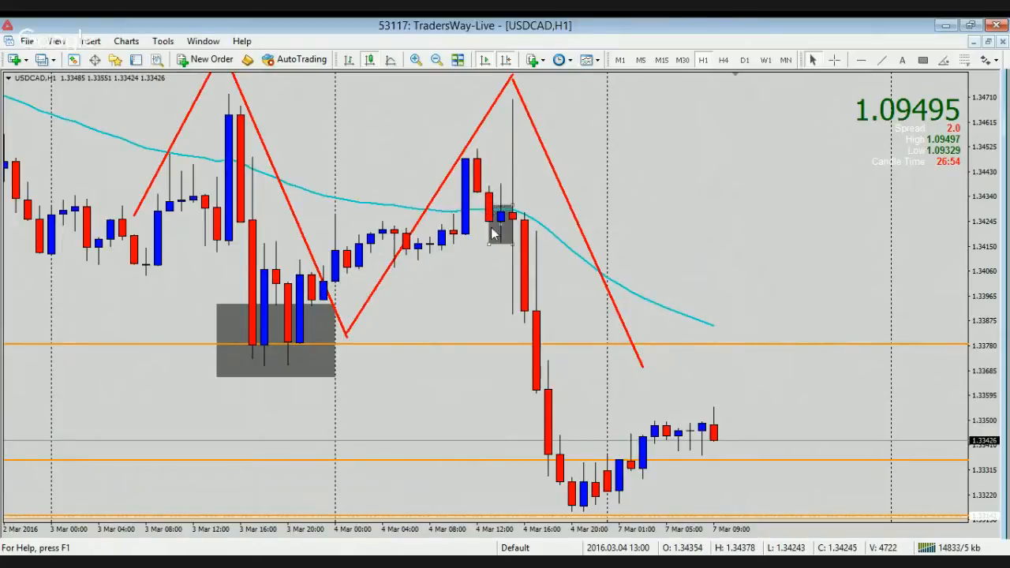
pyautogui.moveTo(491, 246); pyautogui.dragTo(513, 214)
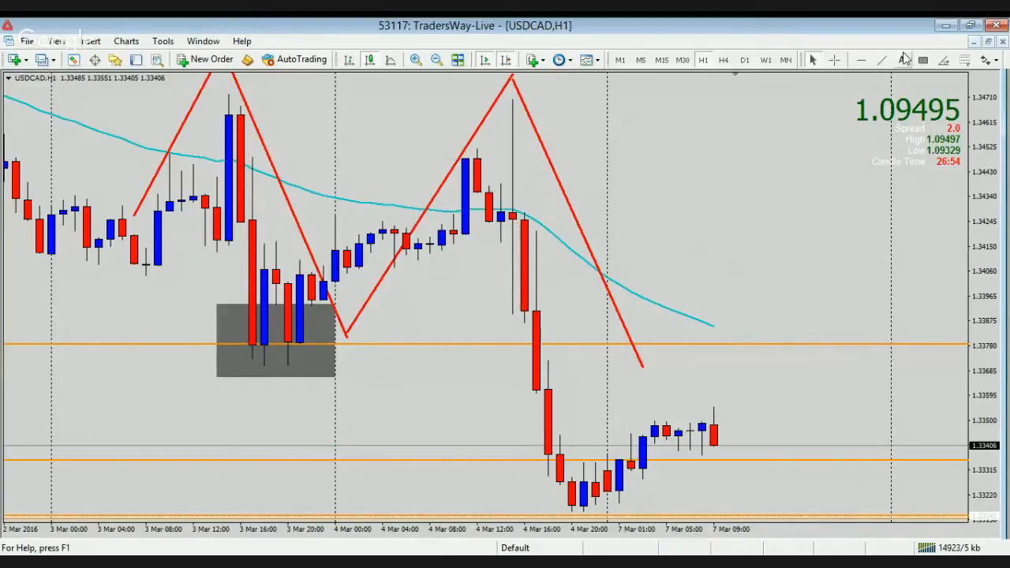
# Step: Place a horizontal line at about 1.3425 below the 4 March peak and draw a rectangle over the 3 March high, about 1.3450 to 1.3470
pyautogui.click(863, 60)
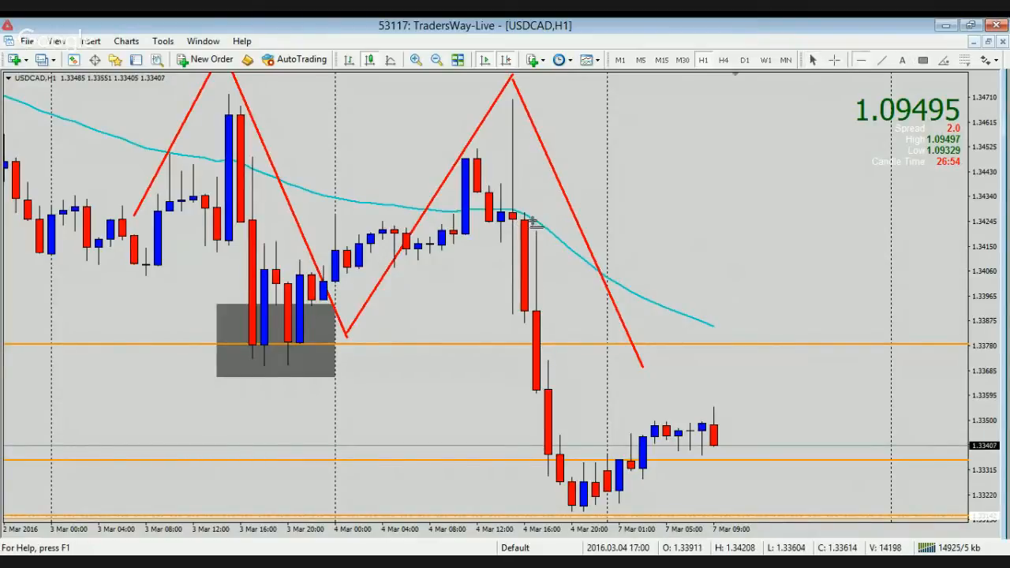
pyautogui.click(534, 222)
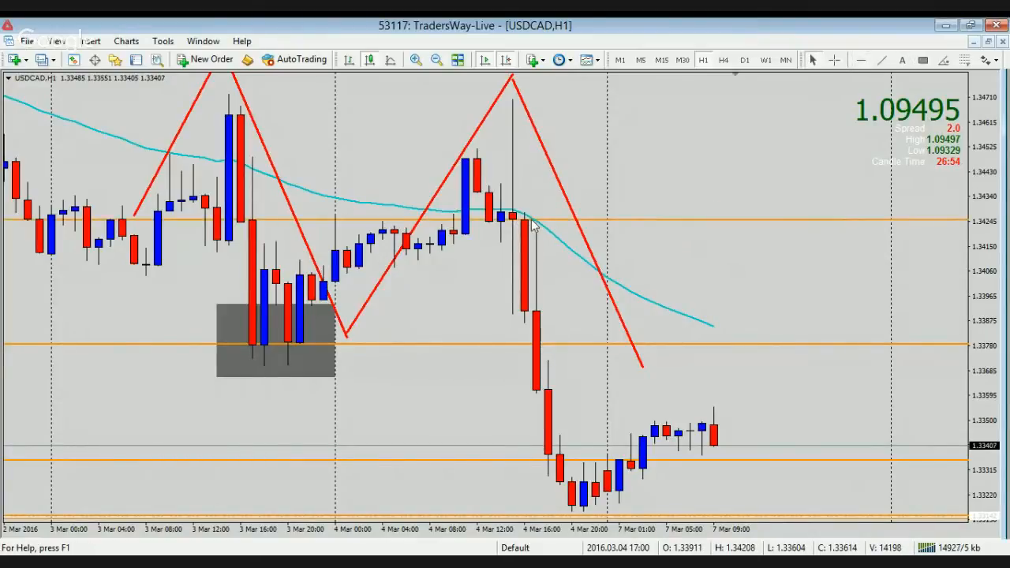
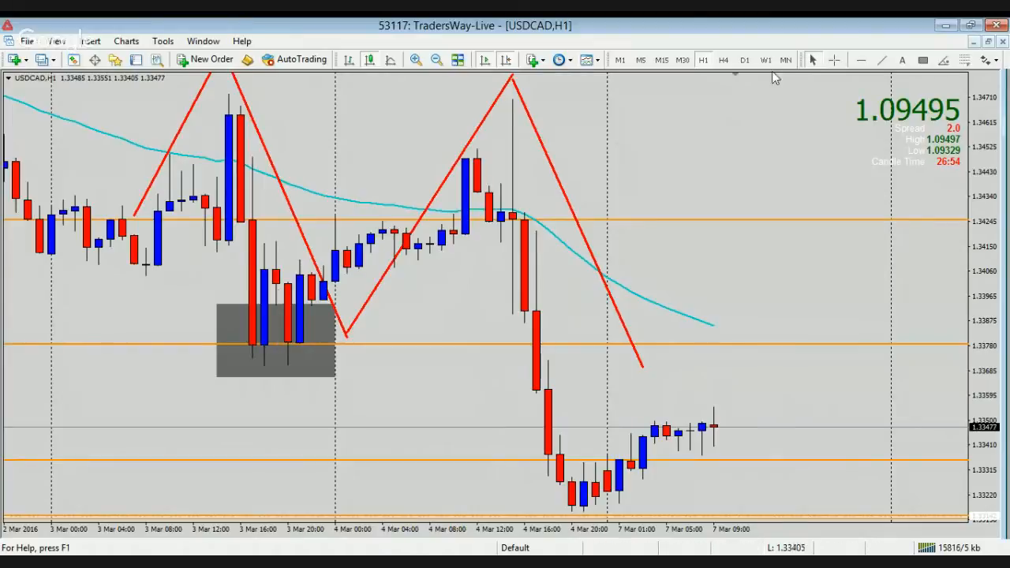
pyautogui.click(923, 60)
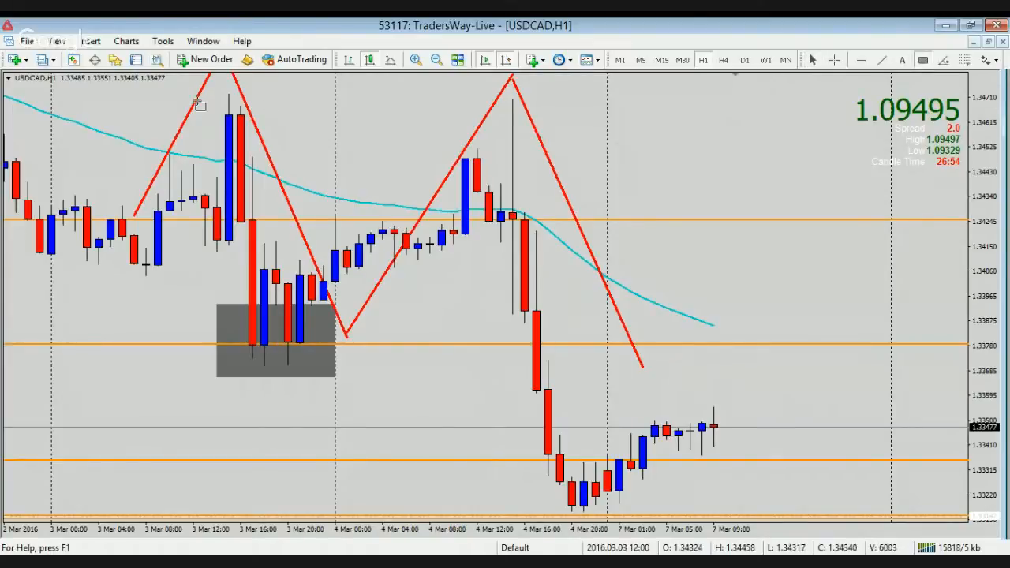
pyautogui.moveTo(193, 100); pyautogui.dragTo(287, 152)
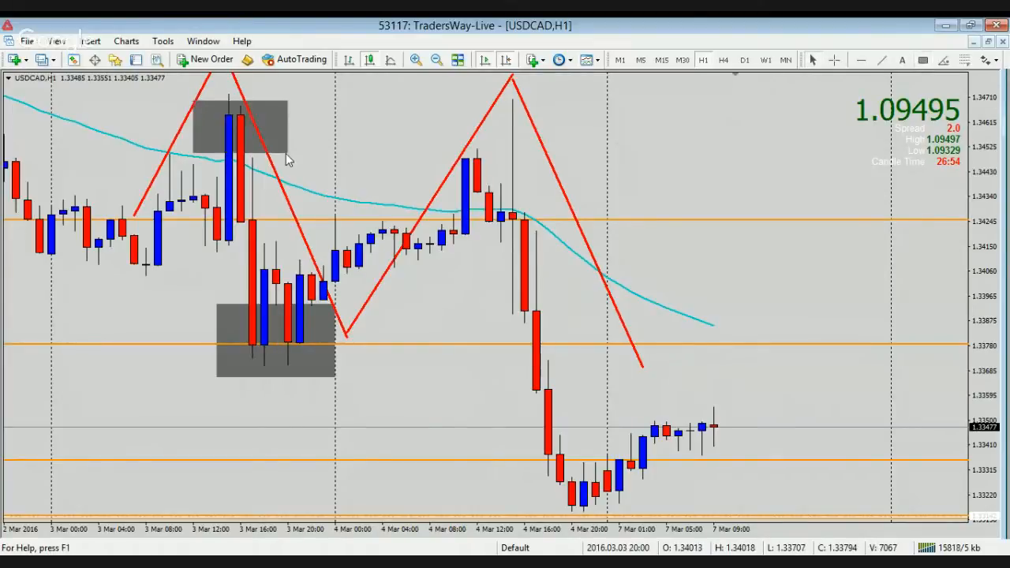
# Step: Try a horizontal line at about 1.3464 across the candle body tops in the 3 March high rectangle
pyautogui.click(250, 115)
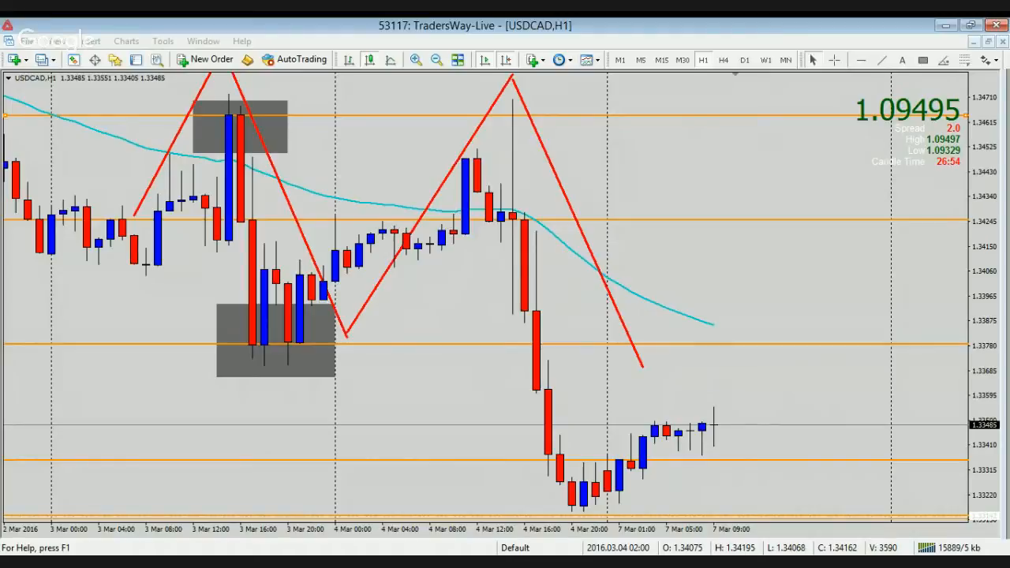
pyautogui.click(576, 354)
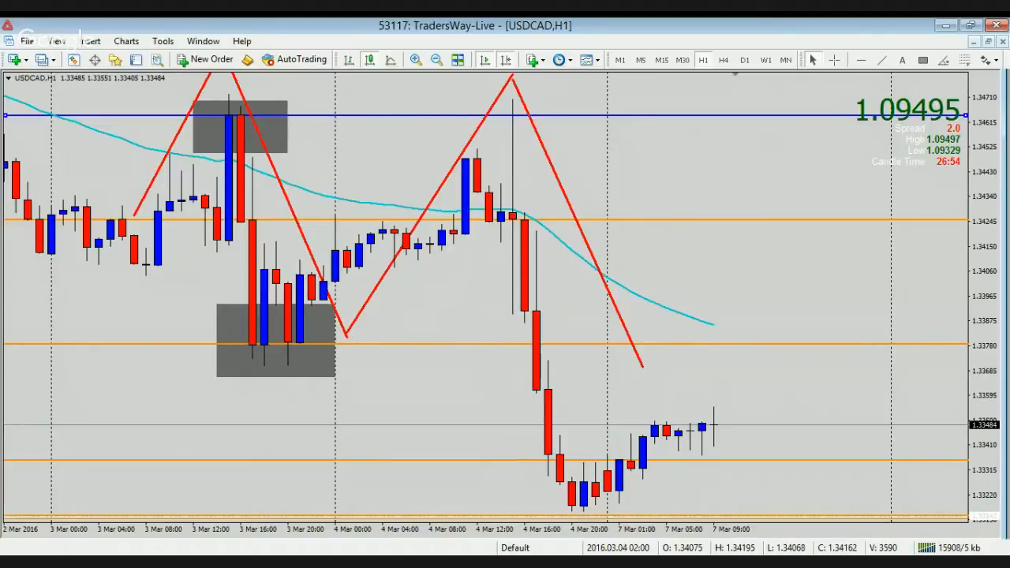
pyautogui.press('Delete')
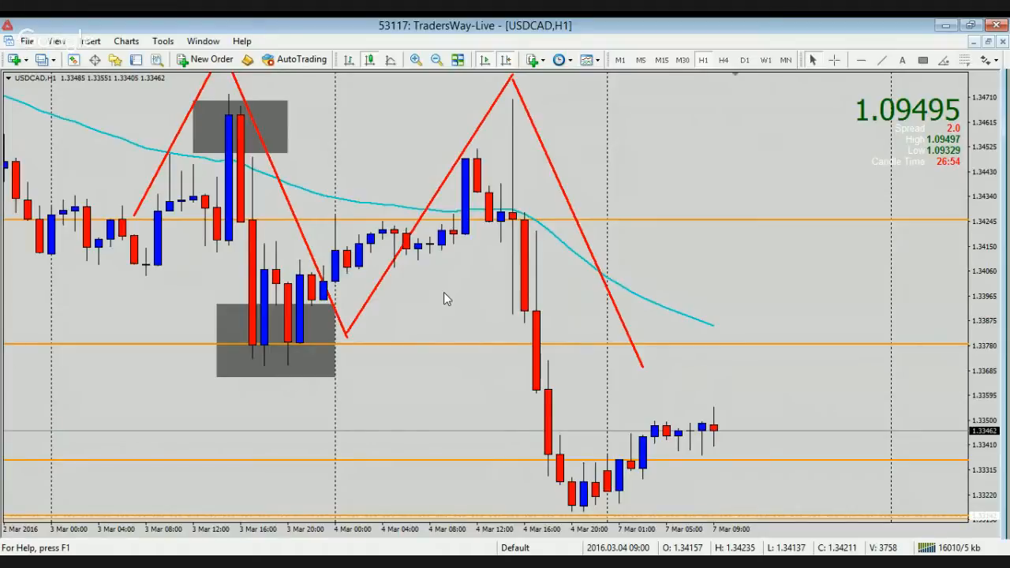
# Step: Review the decline back through late February 2016 and switch the USDCAD chart to the H4 timeframe
pyautogui.click(436, 60)
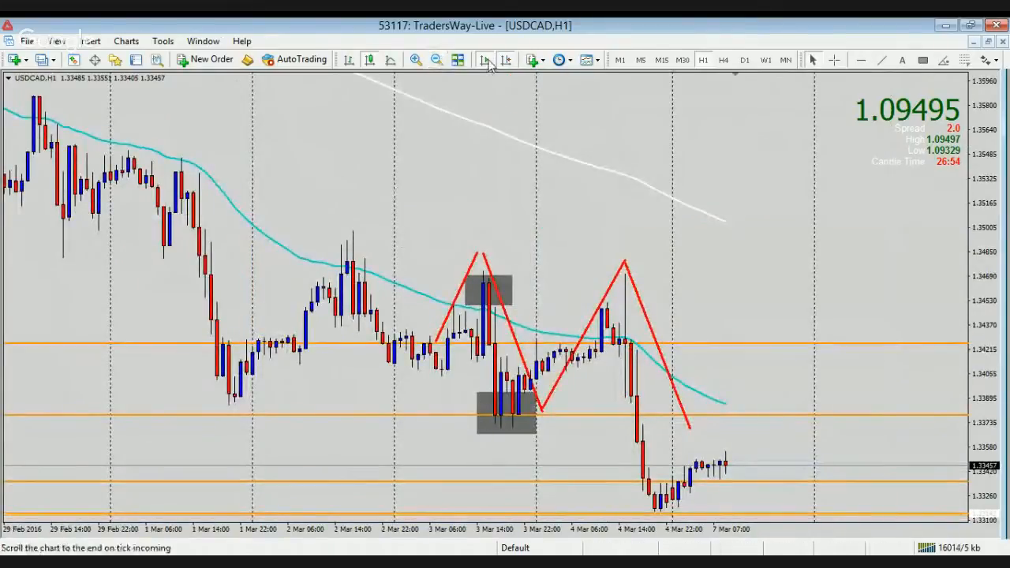
pyautogui.moveTo(270, 208); pyautogui.dragTo(451, 210)
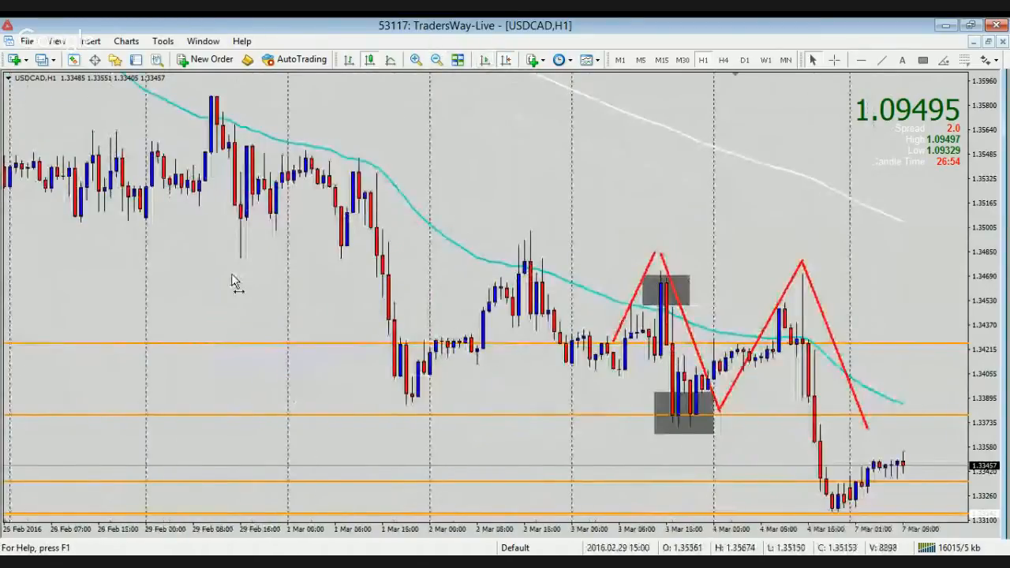
pyautogui.moveTo(231, 273); pyautogui.dragTo(464, 330)
pyautogui.moveTo(352, 226); pyautogui.dragTo(504, 232)
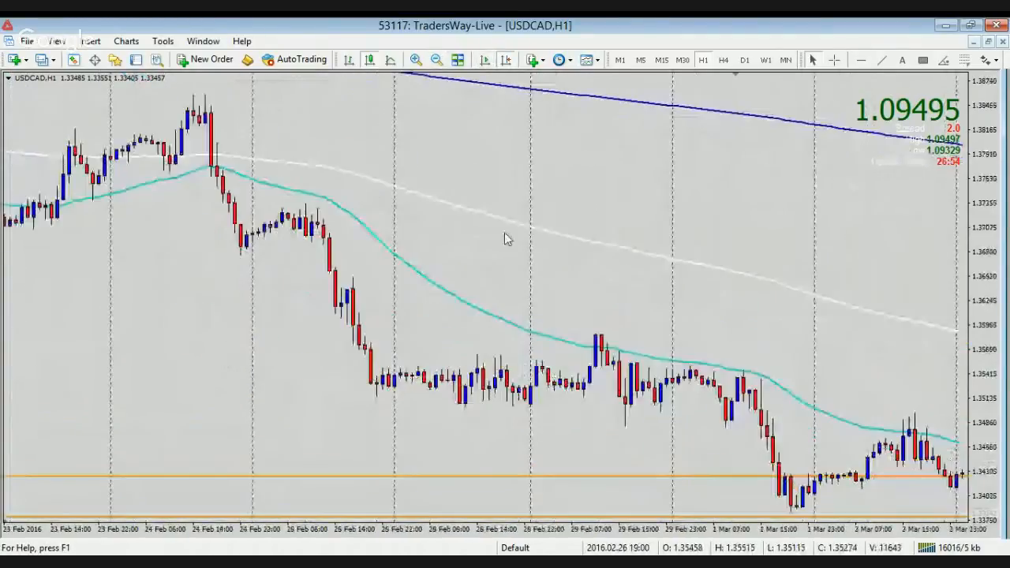
pyautogui.moveTo(234, 305); pyautogui.dragTo(464, 306)
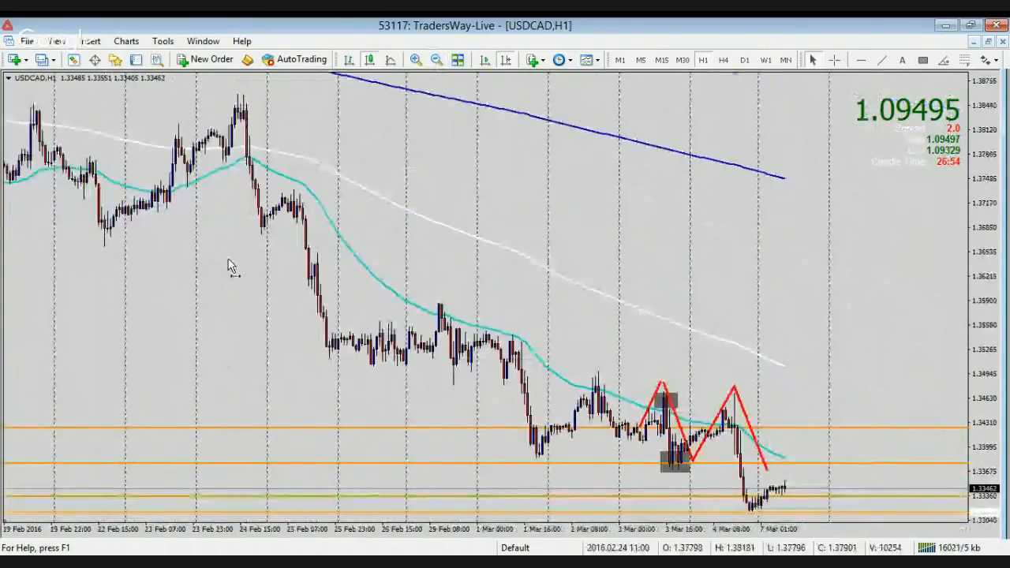
pyautogui.moveTo(230, 266); pyautogui.dragTo(462, 262)
pyautogui.click(723, 60)
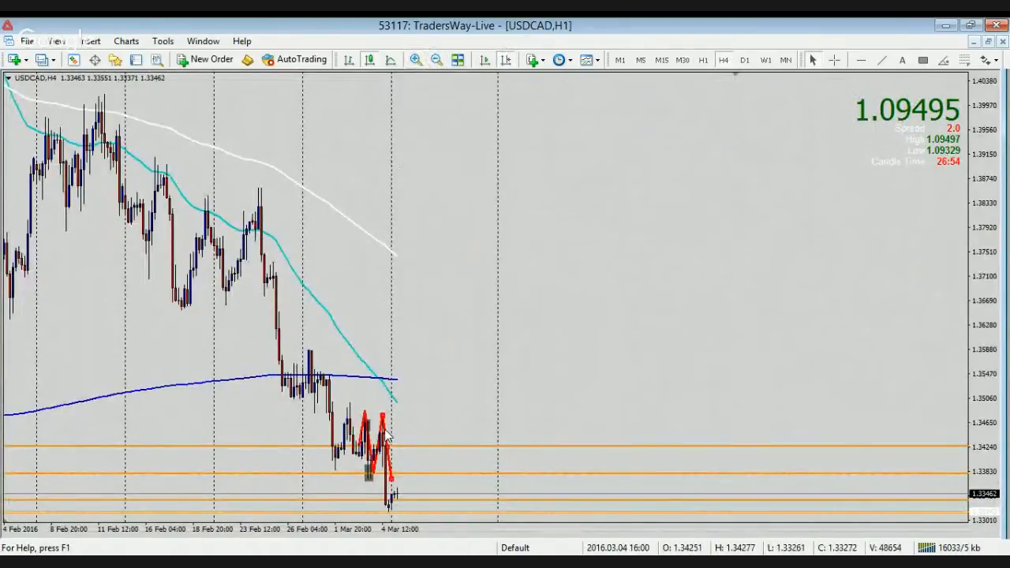
# Step: Delete three red trendlines in early March: both legs of the 4 March peak and the rising leg into the 3 March peak
pyautogui.rightClick(386, 436)
pyautogui.click(435, 340)
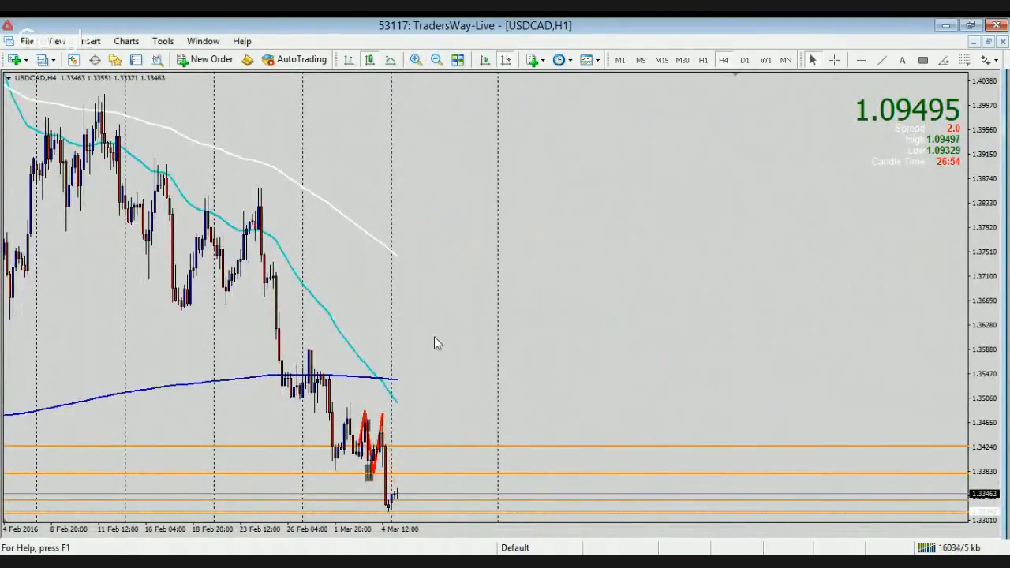
pyautogui.doubleClick(380, 433)
pyautogui.rightClick(381, 433)
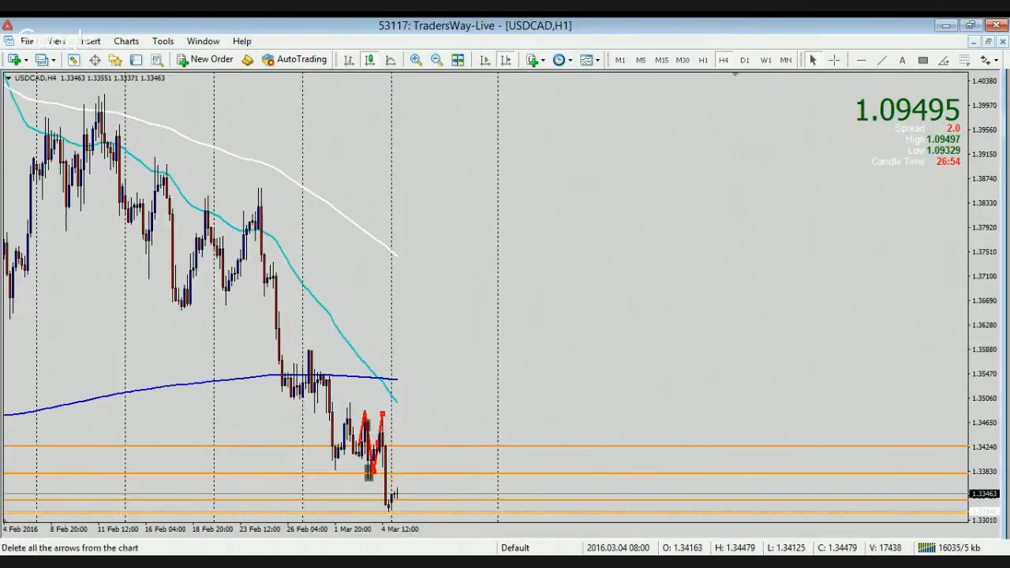
pyautogui.click(430, 338)
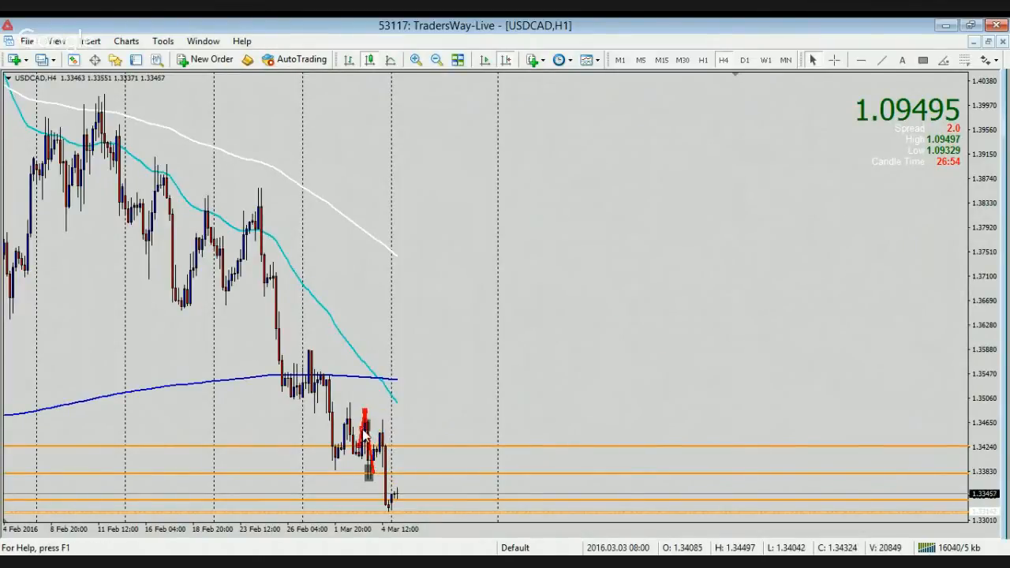
pyautogui.rightClick(364, 432)
pyautogui.click(408, 336)
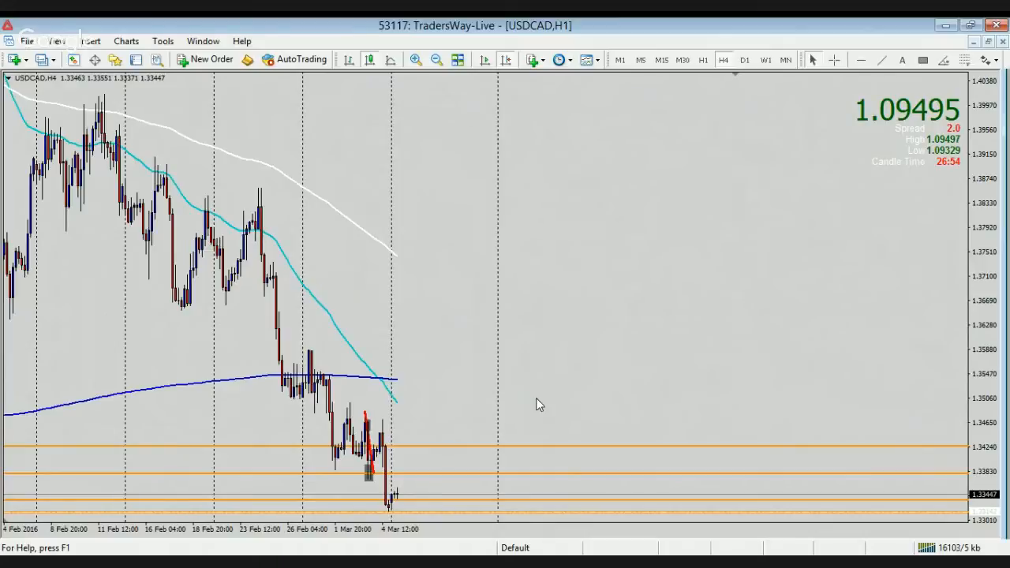
# Step: On the H4 chart, draw one trendline rising to the 19 February high and another falling from it toward the 22 February low
pyautogui.click(416, 59)
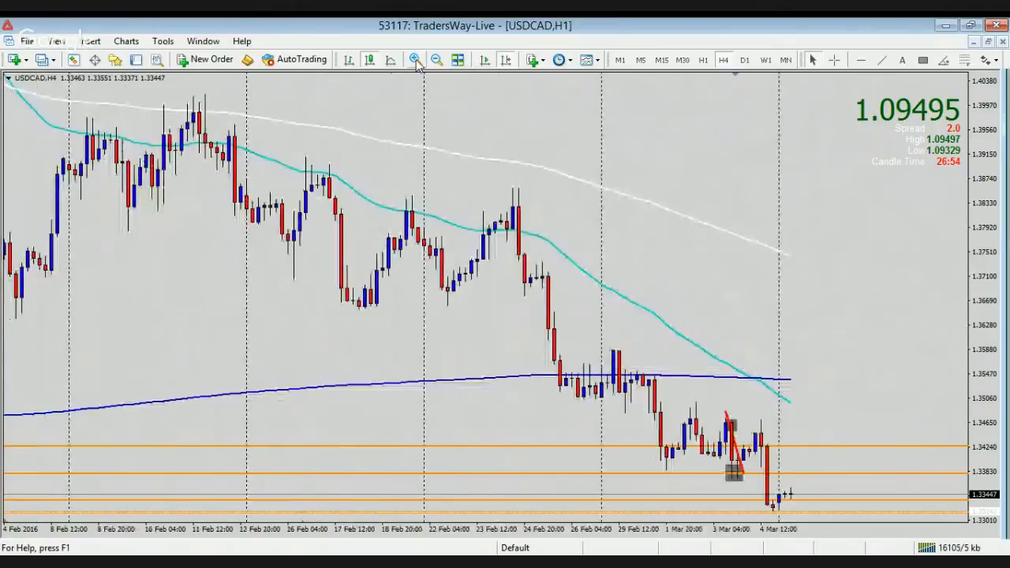
pyautogui.moveTo(525, 107); pyautogui.dragTo(427, 101)
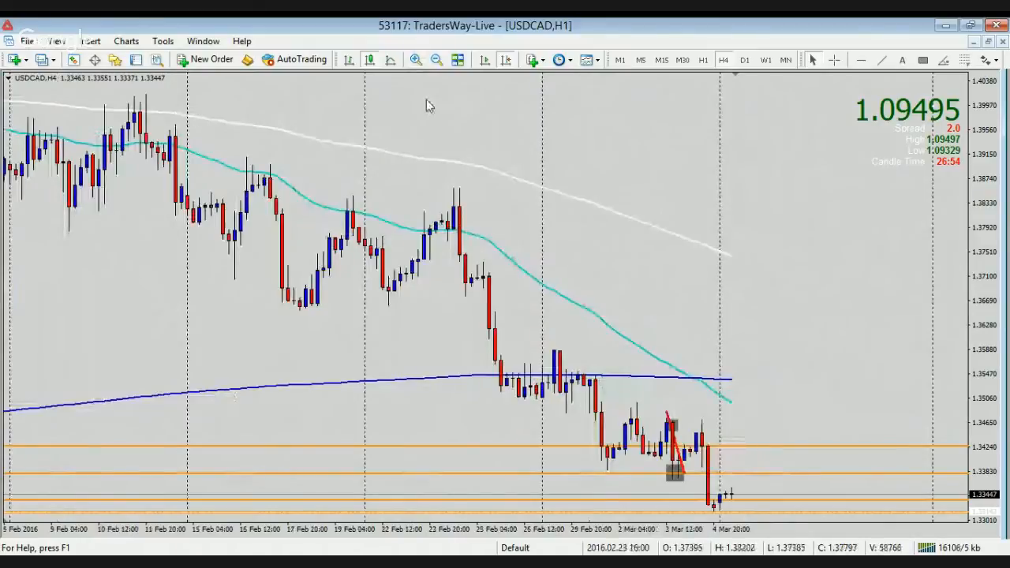
pyautogui.click(417, 61)
pyautogui.click(417, 60)
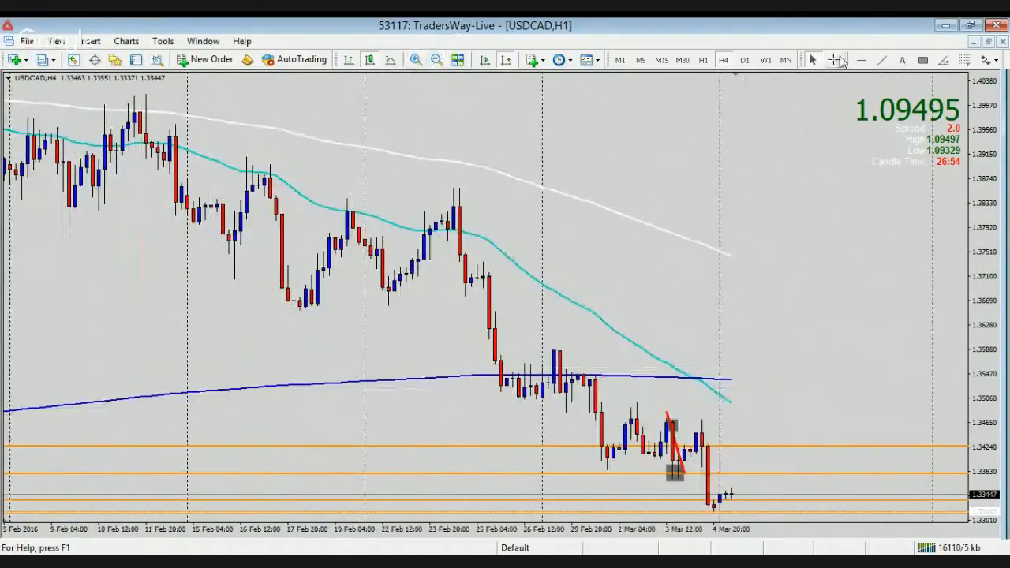
pyautogui.click(881, 60)
pyautogui.moveTo(293, 267); pyautogui.dragTo(342, 179)
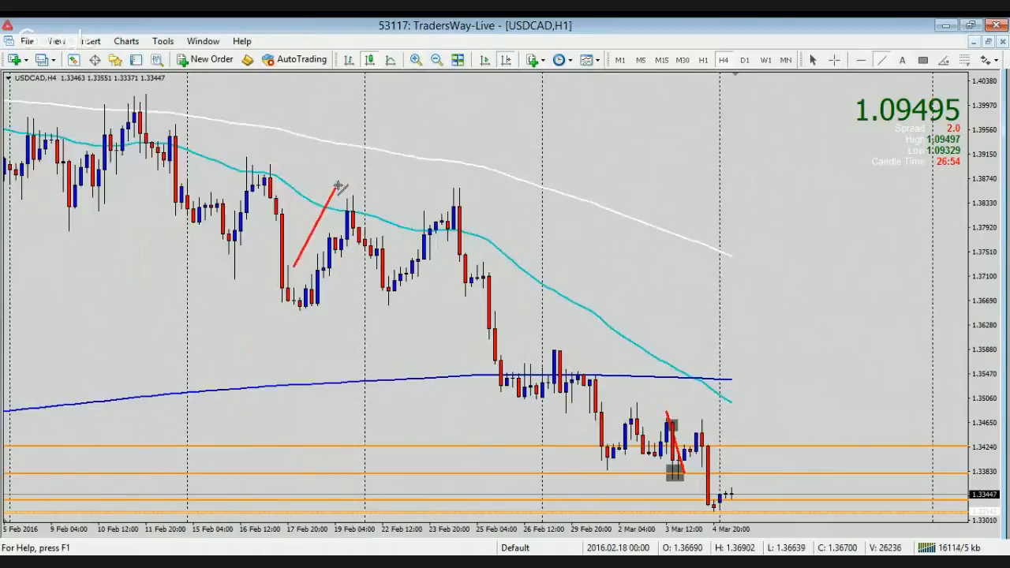
pyautogui.click(882, 60)
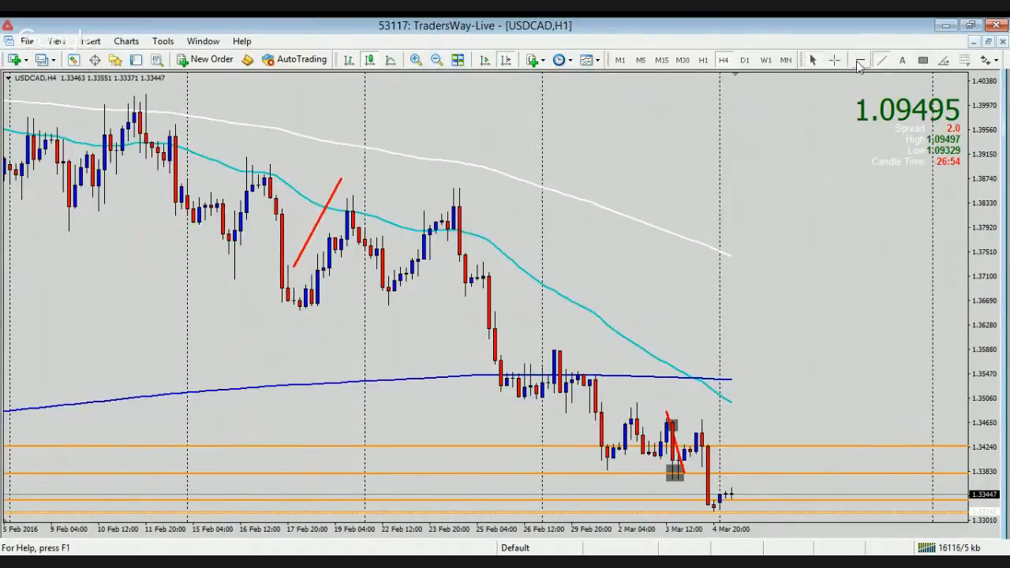
pyautogui.moveTo(353, 183); pyautogui.dragTo(399, 255)
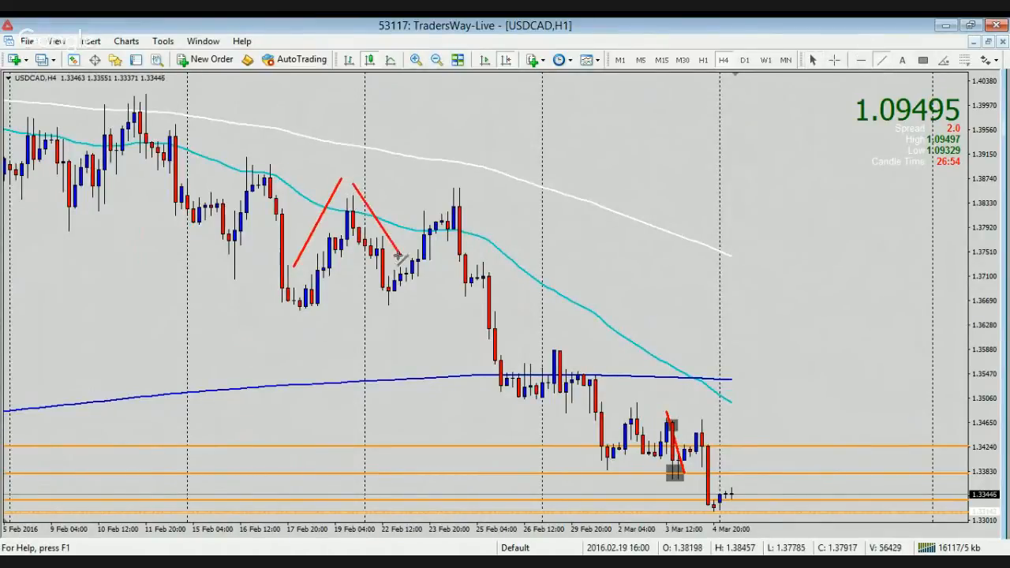
# Step: Draw trendlines rising from the 22 February low to the 24 February high and falling from it, plus a horizontal line at about 1.3820
pyautogui.click(881, 60)
pyautogui.moveTo(399, 267); pyautogui.dragTo(459, 147)
pyautogui.click(883, 61)
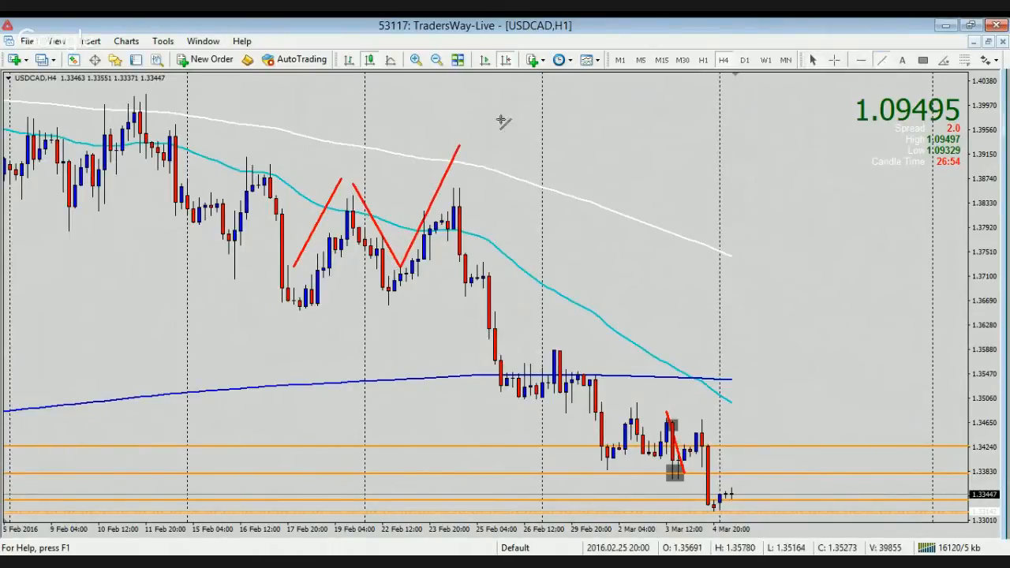
pyautogui.moveTo(460, 146); pyautogui.dragTo(518, 316)
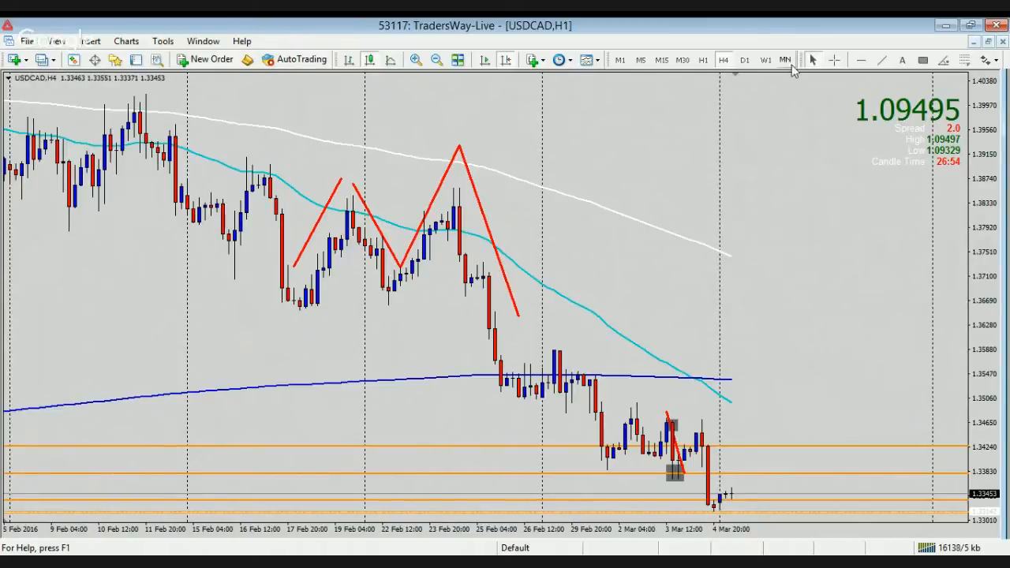
pyautogui.click(861, 61)
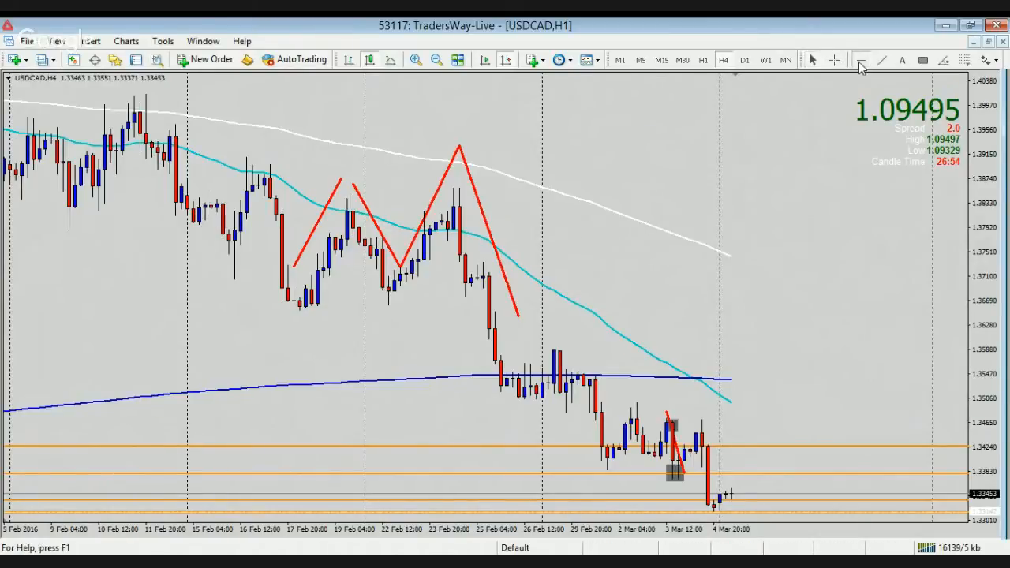
pyautogui.click(360, 211)
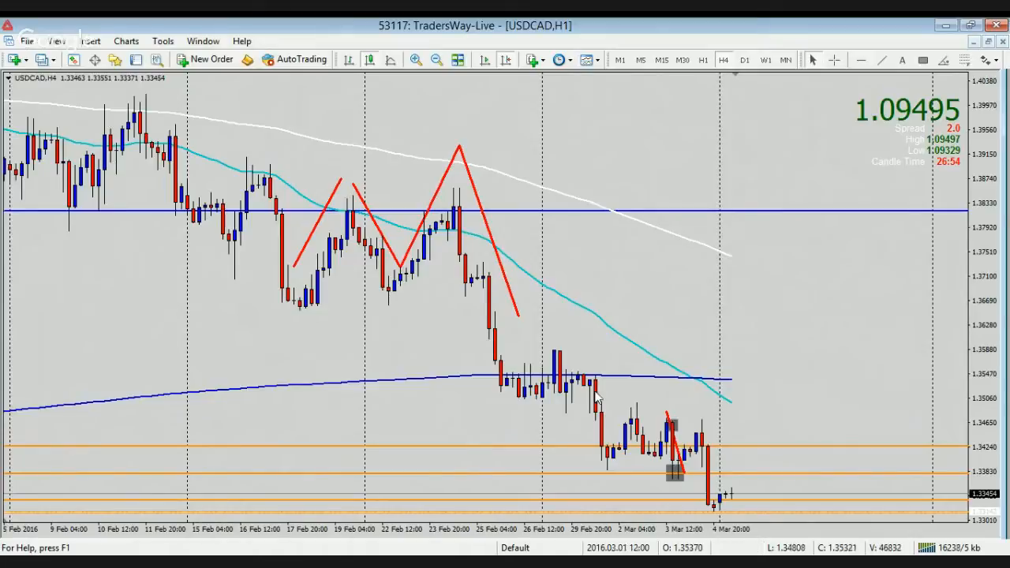
# Step: Delete the red trendline falling from the 3 March high and all the orange horizontal lines below 1.3465
pyautogui.rightClick(678, 447)
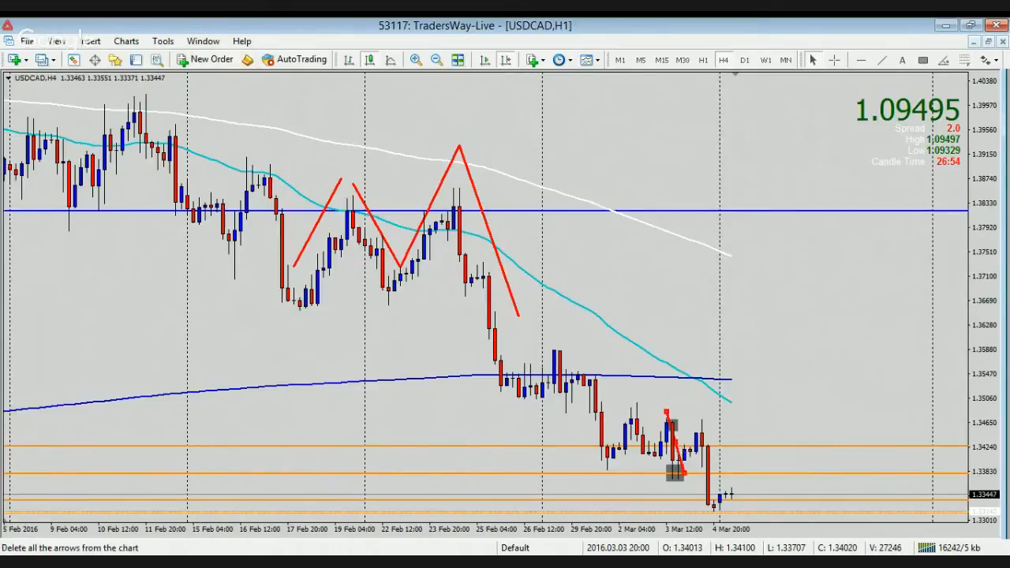
pyautogui.click(701, 469)
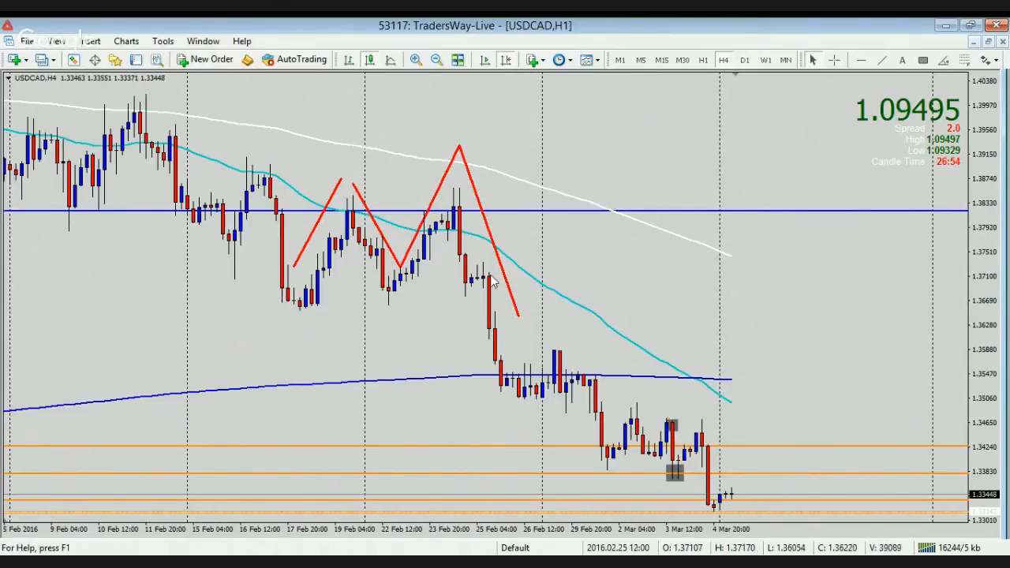
pyautogui.rightClick(444, 448)
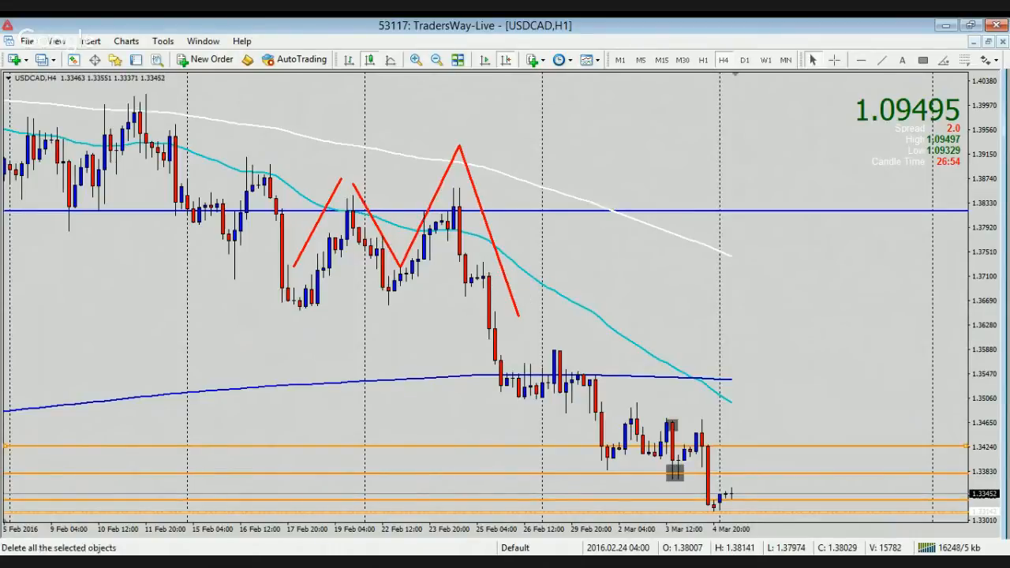
pyautogui.click(466, 471)
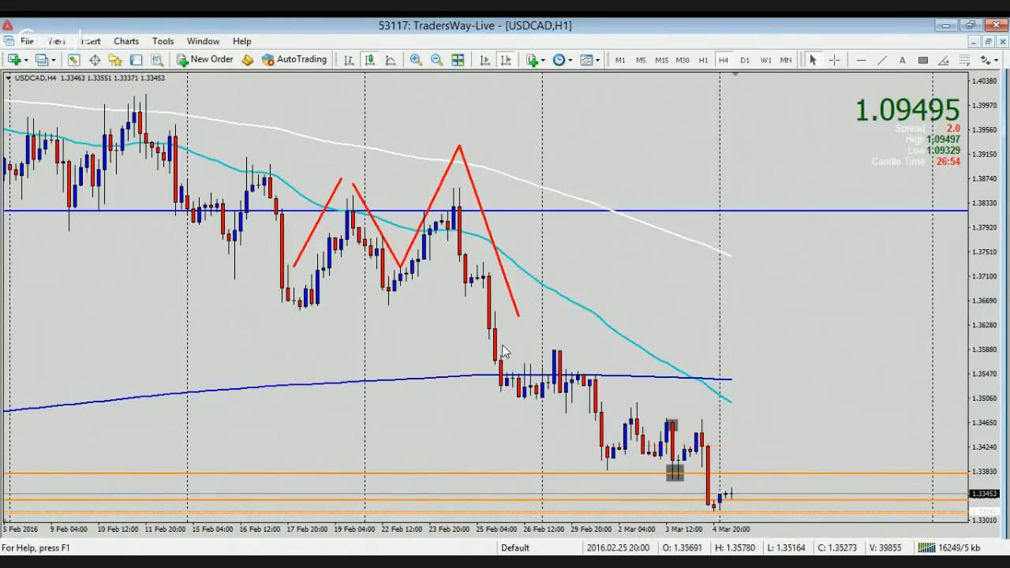
pyautogui.rightClick(446, 473)
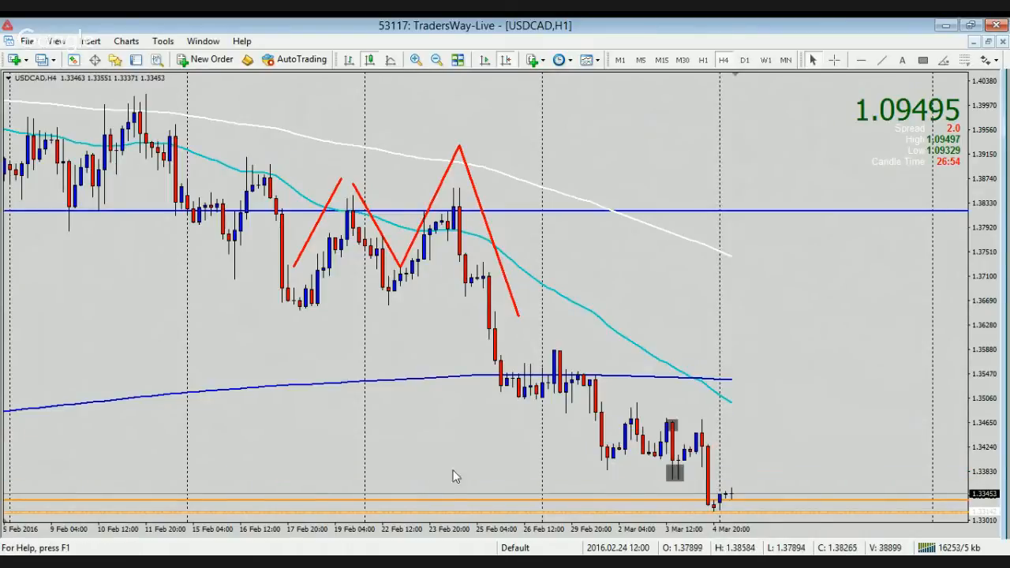
pyautogui.click(451, 472)
pyautogui.rightClick(446, 500)
pyautogui.click(498, 399)
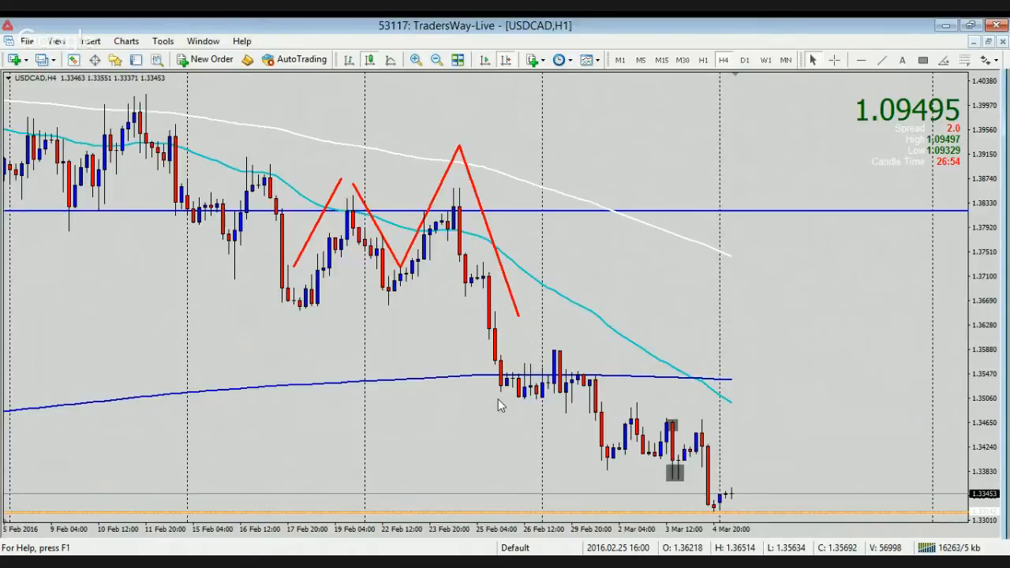
pyautogui.rightClick(437, 513)
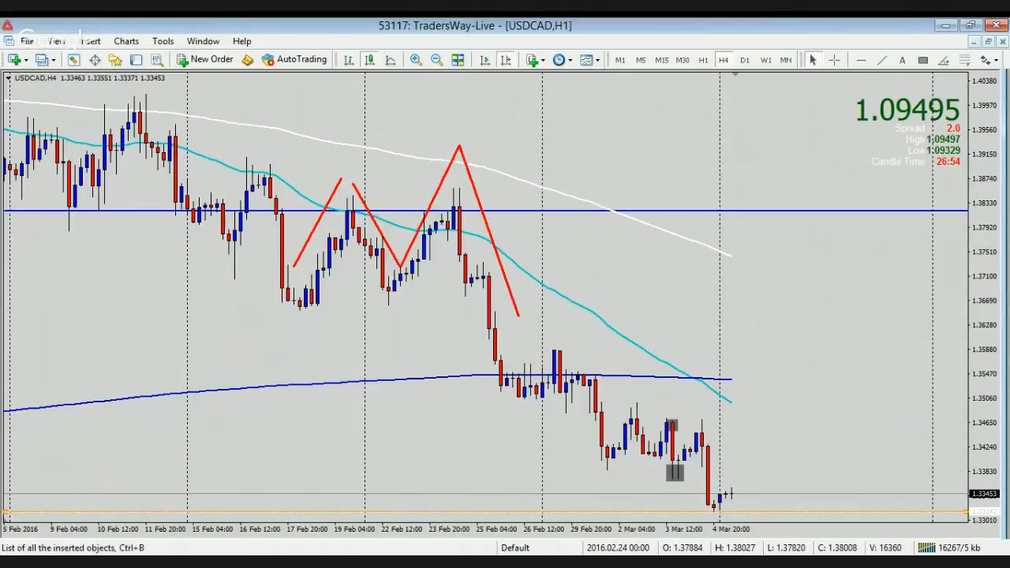
pyautogui.click(476, 432)
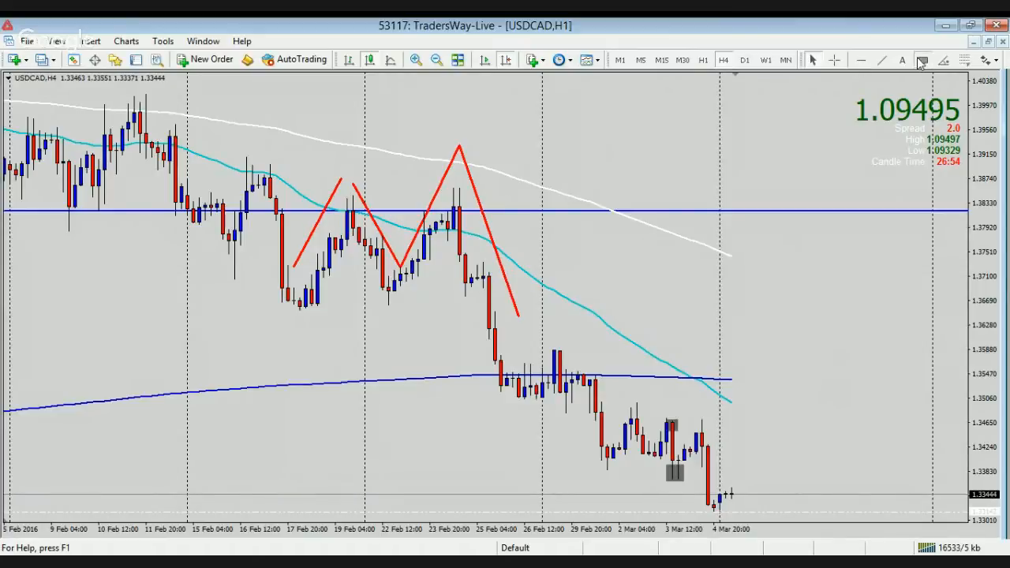
# Step: Mark the swing highs of 11 February, 16–17 February and 19 February with a rectangle over each
pyautogui.moveTo(129, 103); pyautogui.dragTo(158, 124)
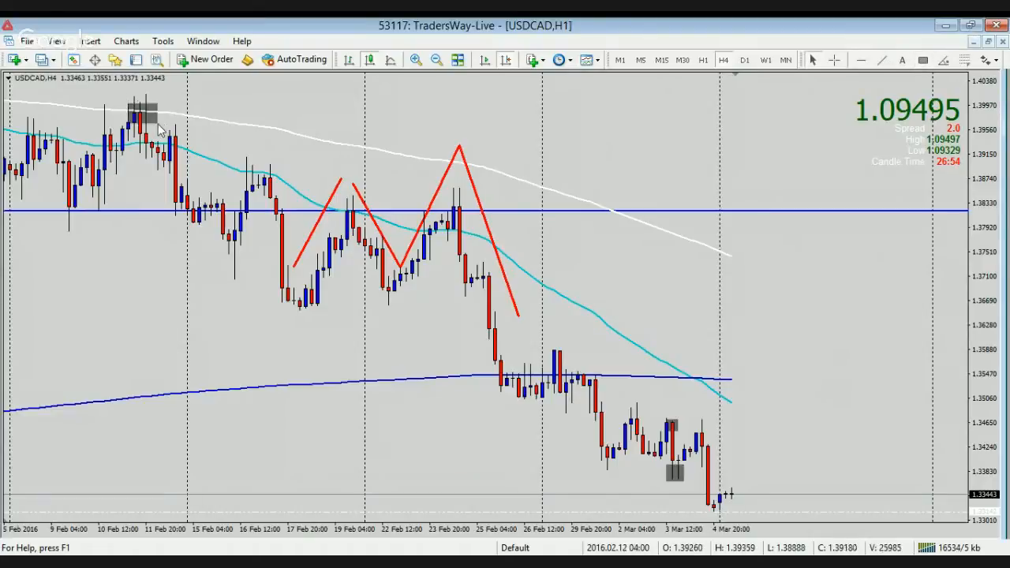
pyautogui.click(924, 60)
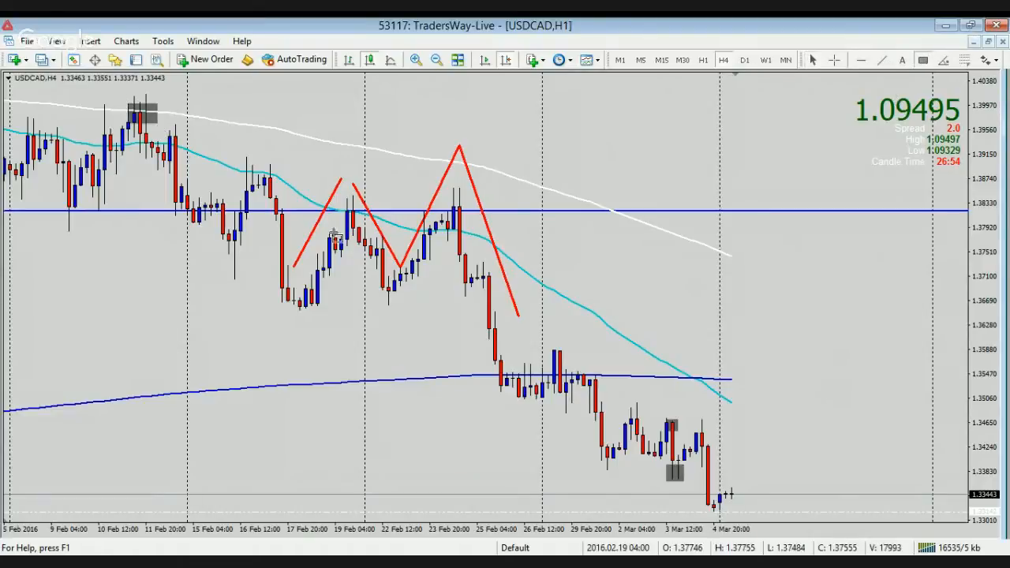
pyautogui.moveTo(235, 160); pyautogui.dragTo(300, 202)
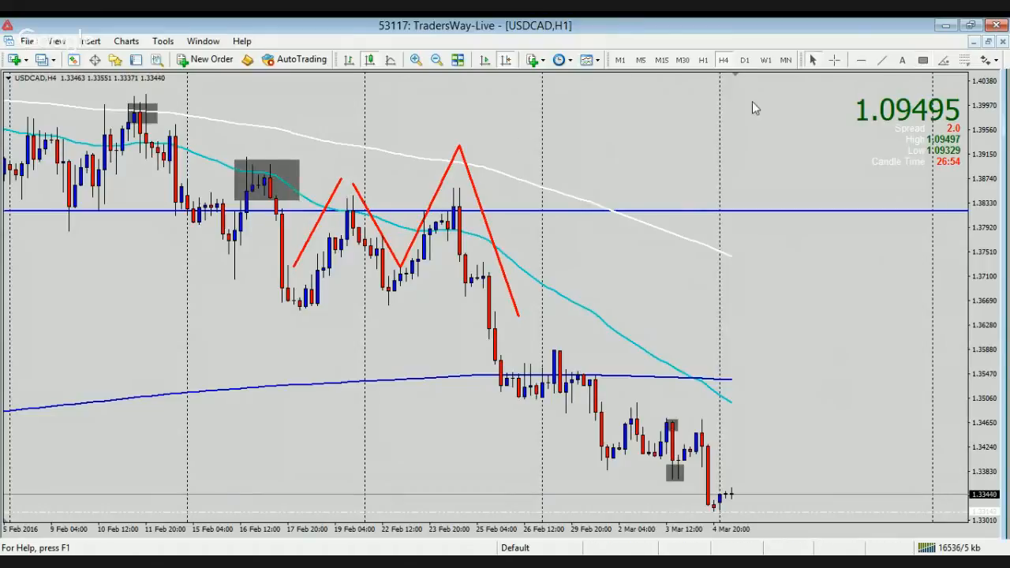
pyautogui.click(924, 60)
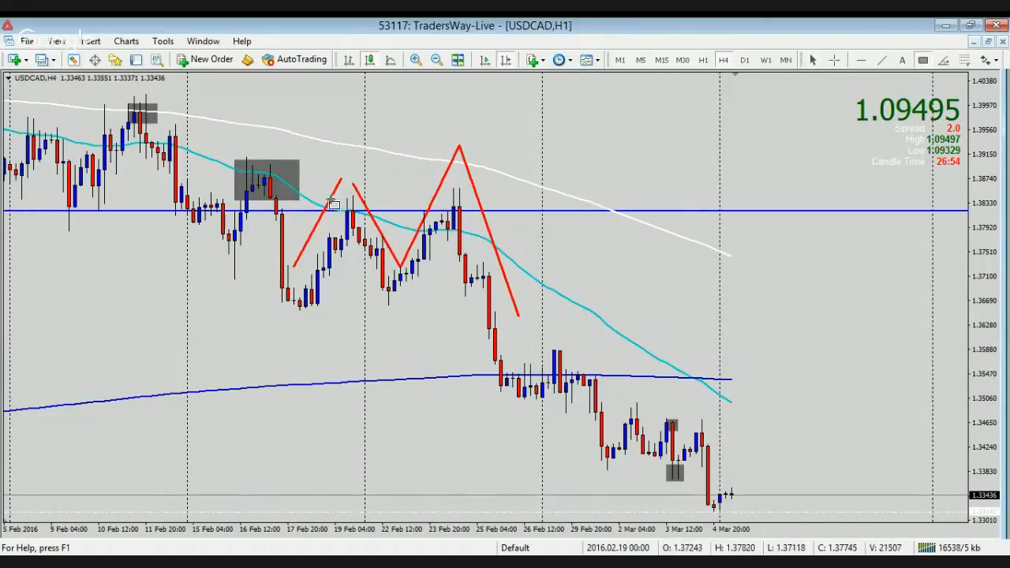
pyautogui.moveTo(329, 199); pyautogui.dragTo(365, 227)
# Step: Draw rectangles around the swing lows of 18 February and 22 February
pyautogui.click(924, 60)
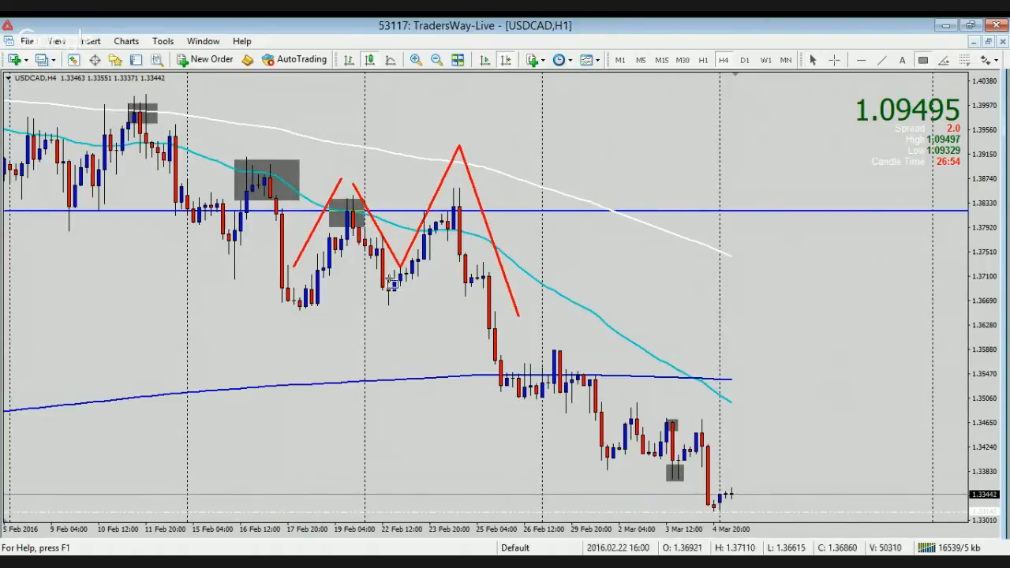
pyautogui.moveTo(264, 298); pyautogui.dragTo(341, 319)
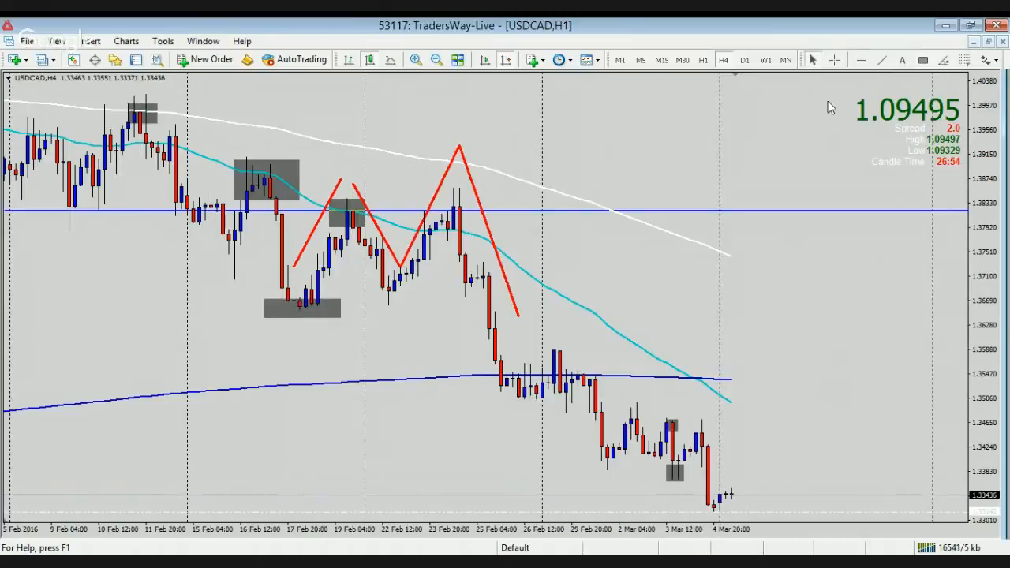
pyautogui.click(923, 60)
pyautogui.moveTo(371, 275); pyautogui.dragTo(400, 307)
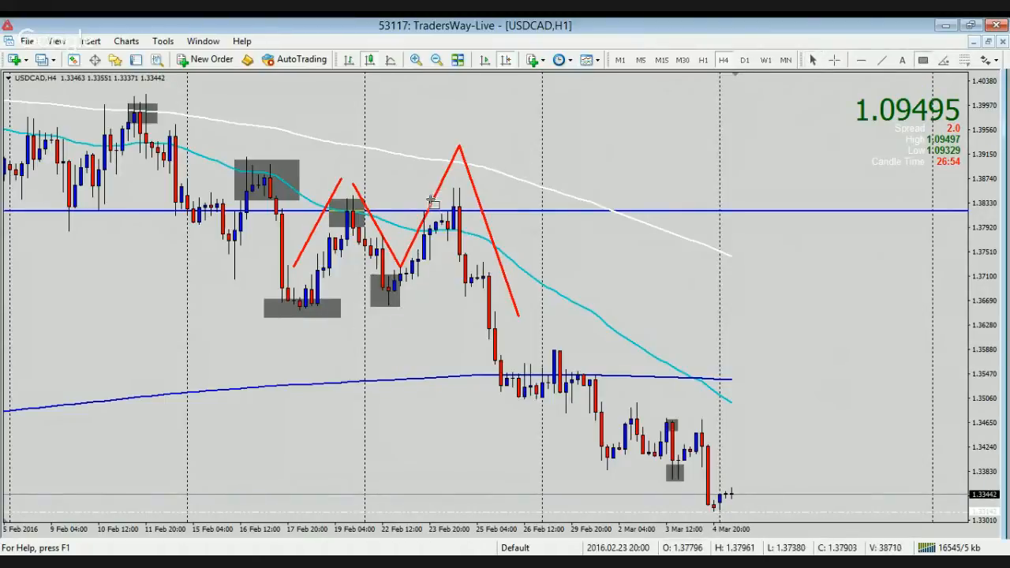
# Step: Draw rectangles over the 24 February high and around the swing lows of 16 February and 9–10 February
pyautogui.moveTo(429, 199)
pyautogui.mouseDown()
pyautogui.moveTo(464, 235)
pyautogui.moveTo(489, 237)
pyautogui.mouseUp()
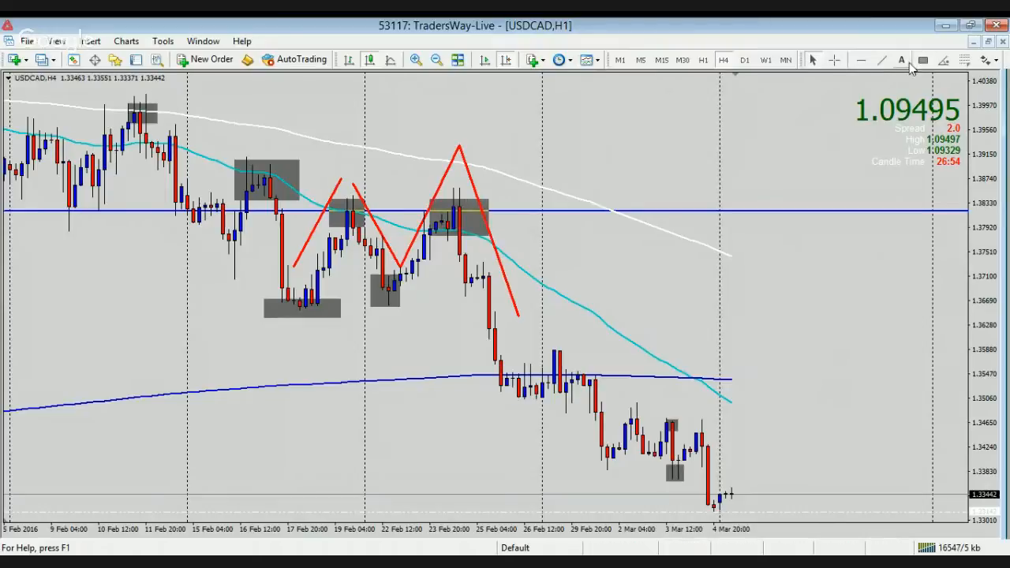
pyautogui.click(924, 60)
pyautogui.moveTo(212, 236); pyautogui.dragTo(252, 259)
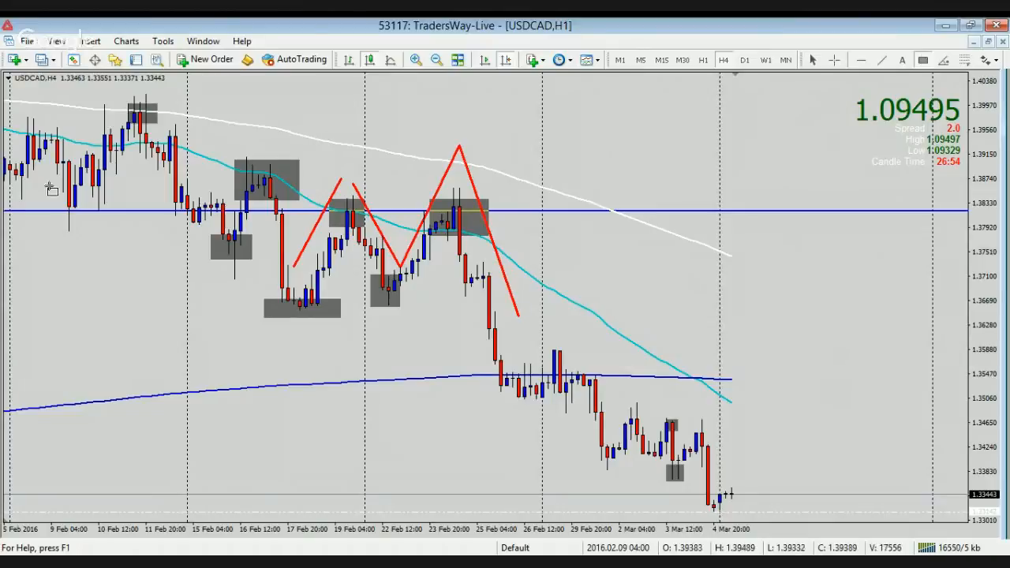
pyautogui.moveTo(51, 191); pyautogui.dragTo(122, 248)
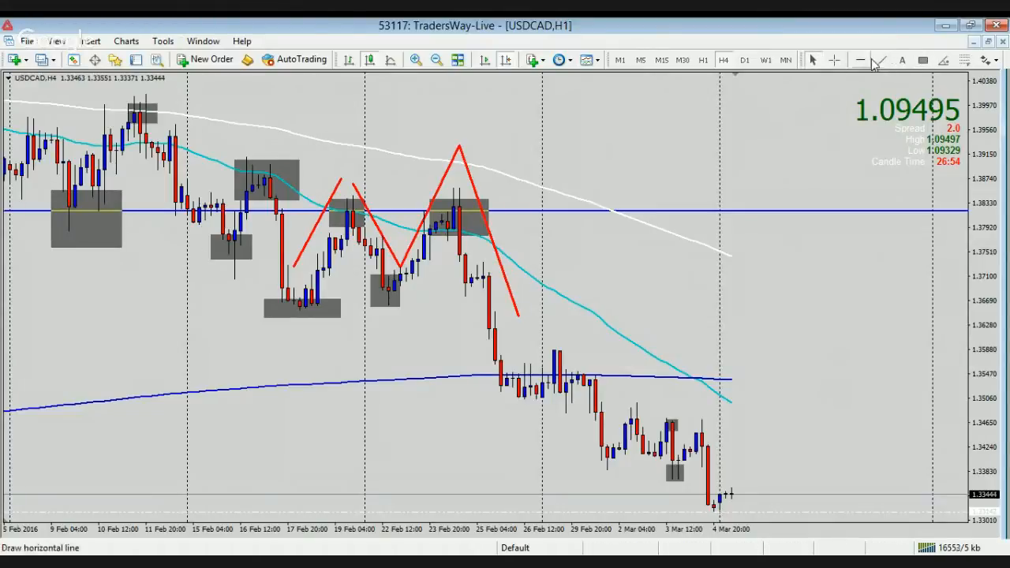
# Step: Place horizontal lines through the marked swing rectangles at about 1.3986, 1.3874, 1.3686 and 1.3660
pyautogui.click(148, 112)
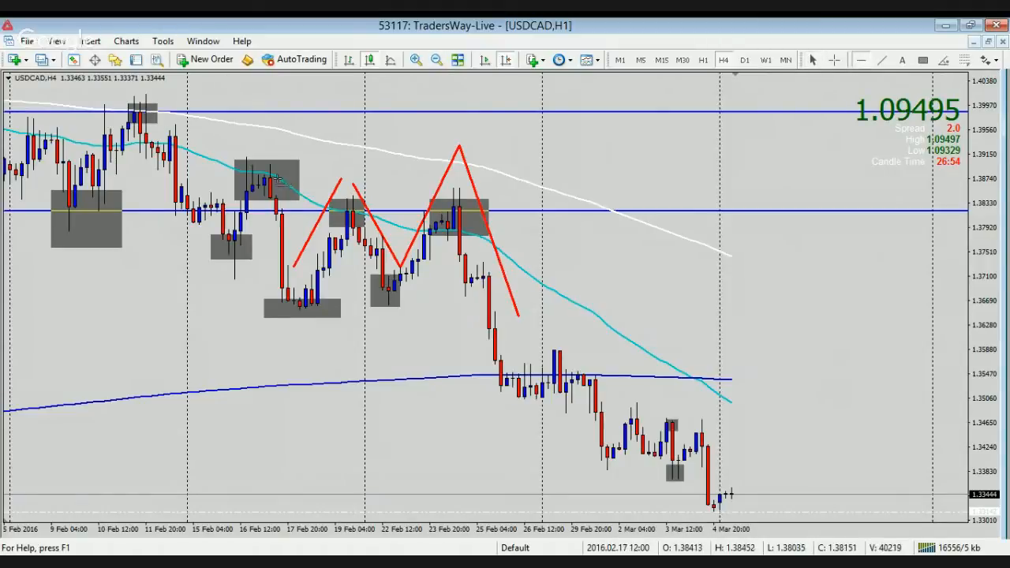
pyautogui.click(277, 179)
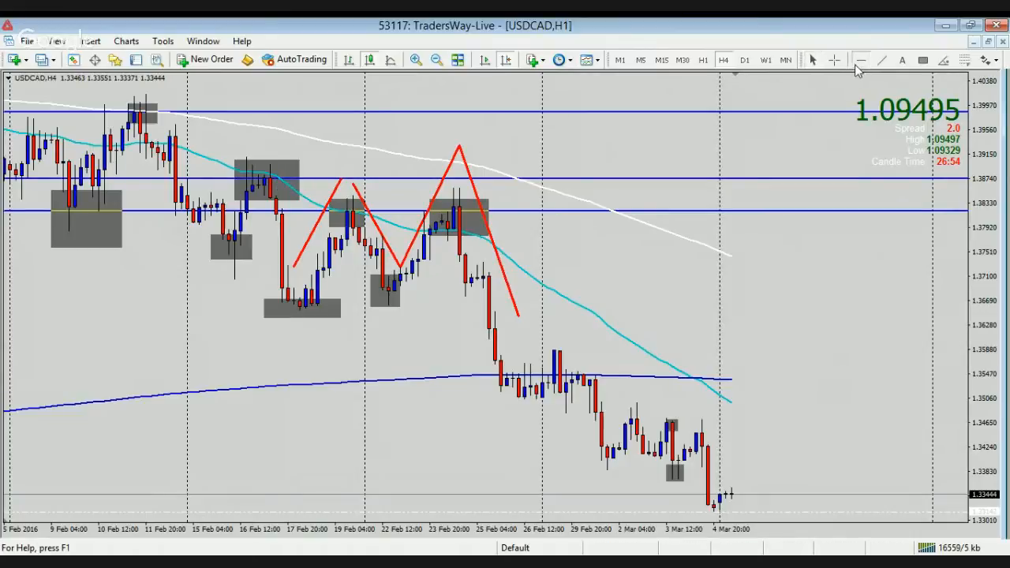
pyautogui.click(393, 291)
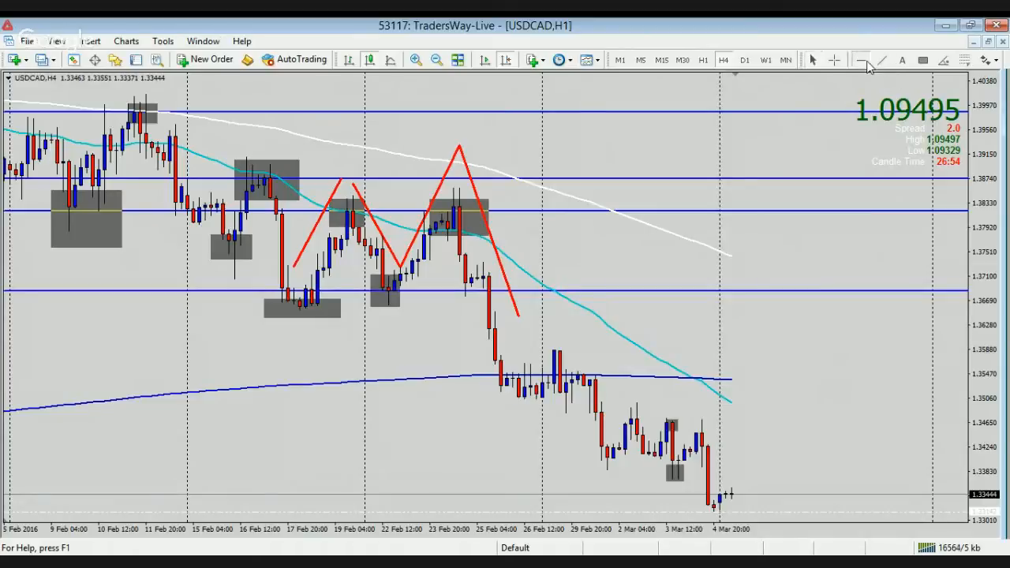
pyautogui.click(862, 60)
pyautogui.click(314, 306)
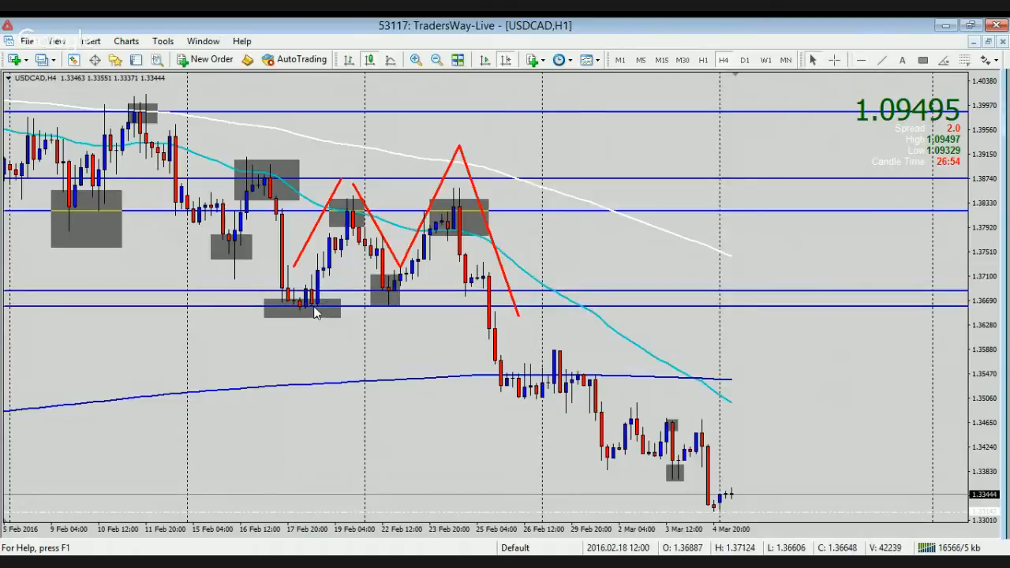
pyautogui.click(861, 60)
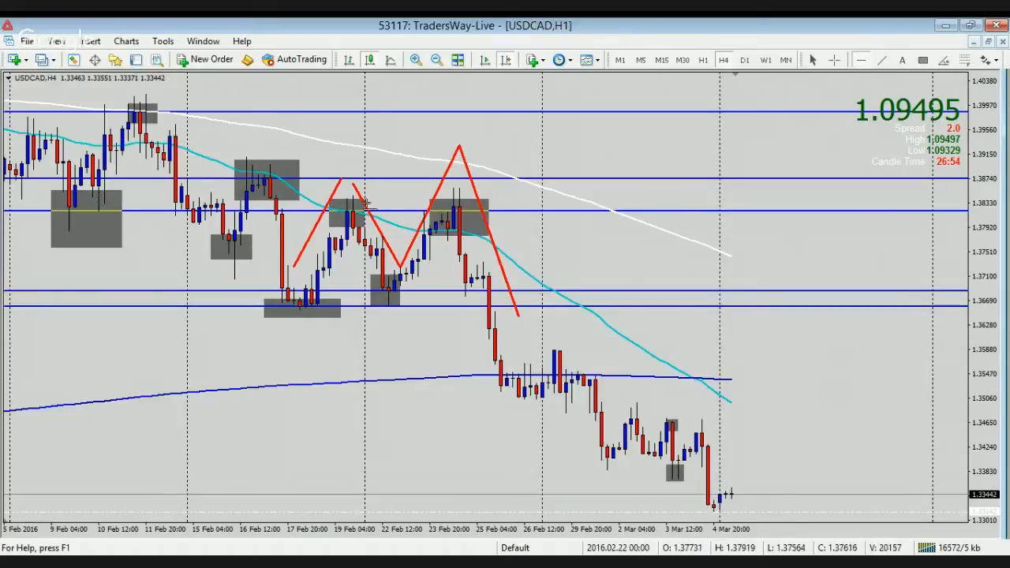
pyautogui.click(672, 98)
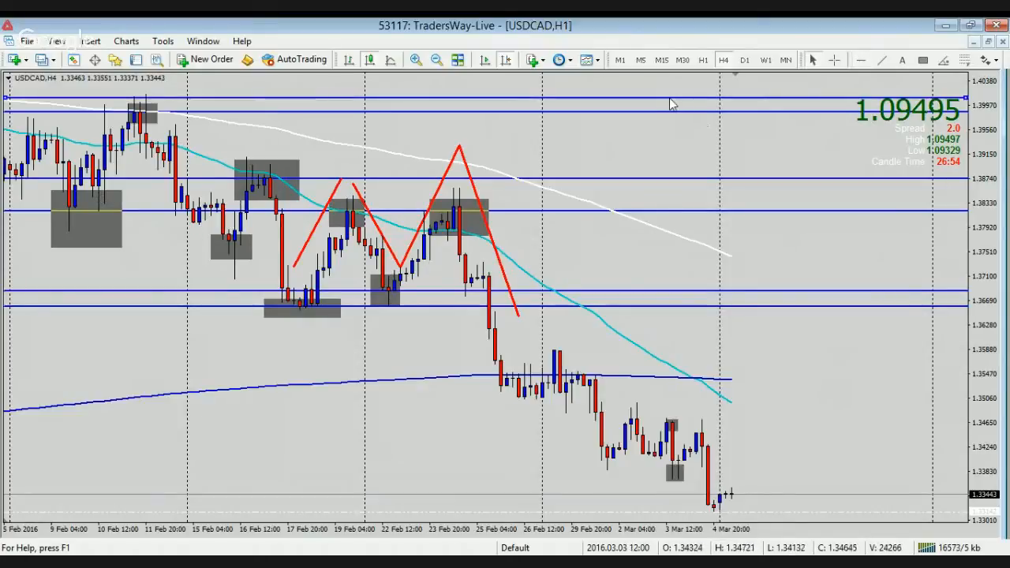
pyautogui.press('Delete')
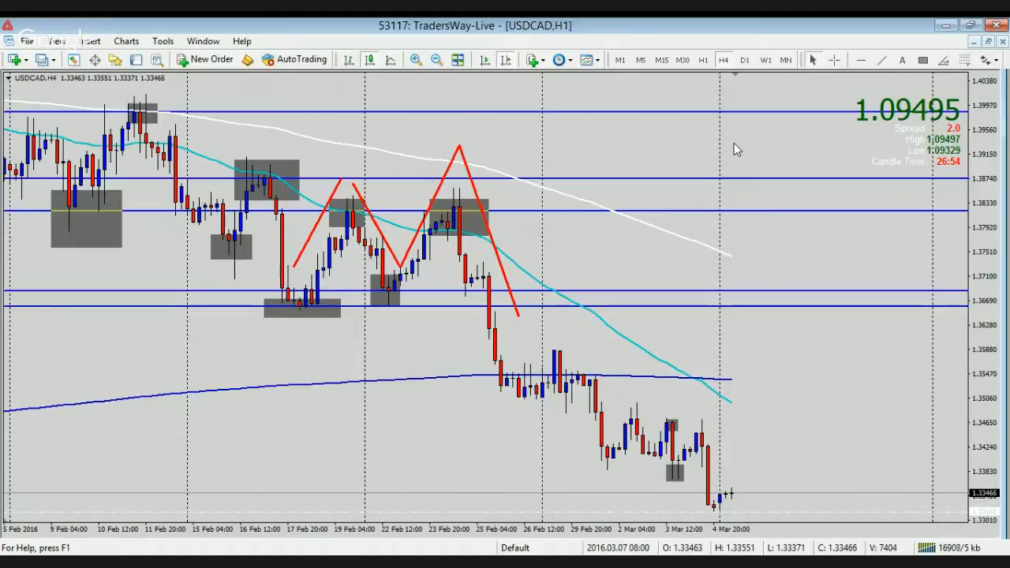
# Step: Show the Market Watch quotes list beside the chart and hide it again
pyautogui.click(469, 562)
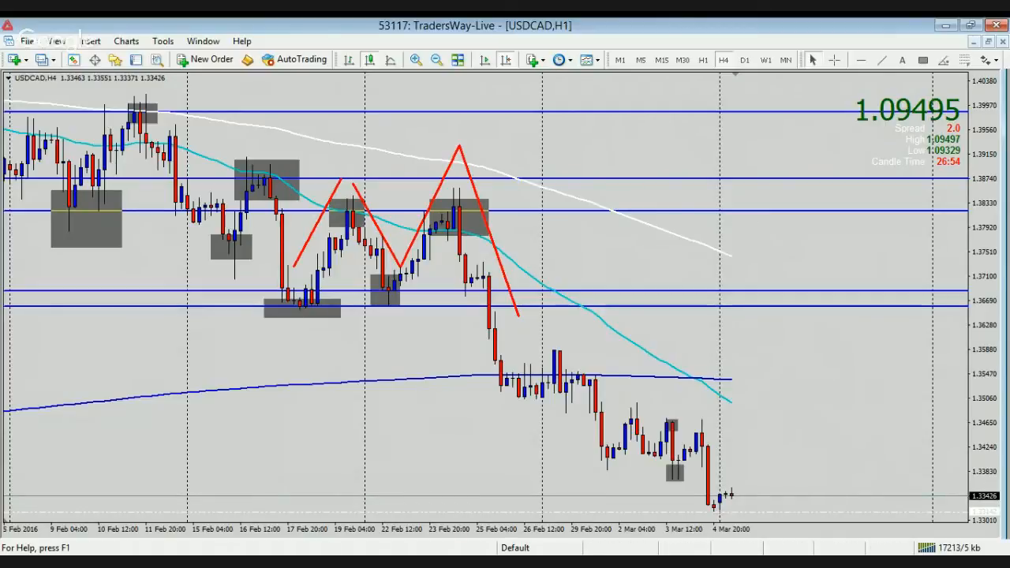
pyautogui.click(56, 42)
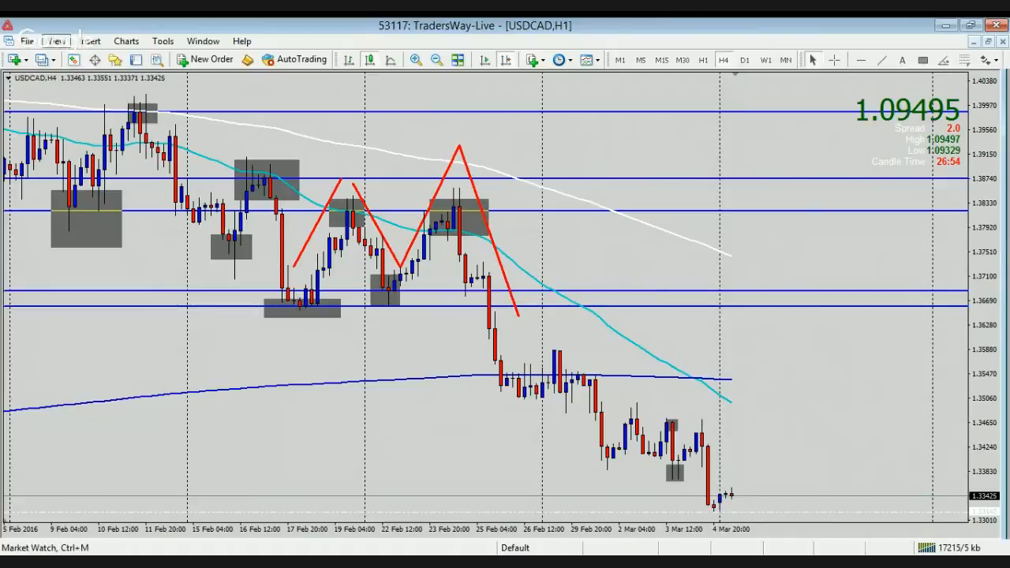
pyautogui.click(66, 169)
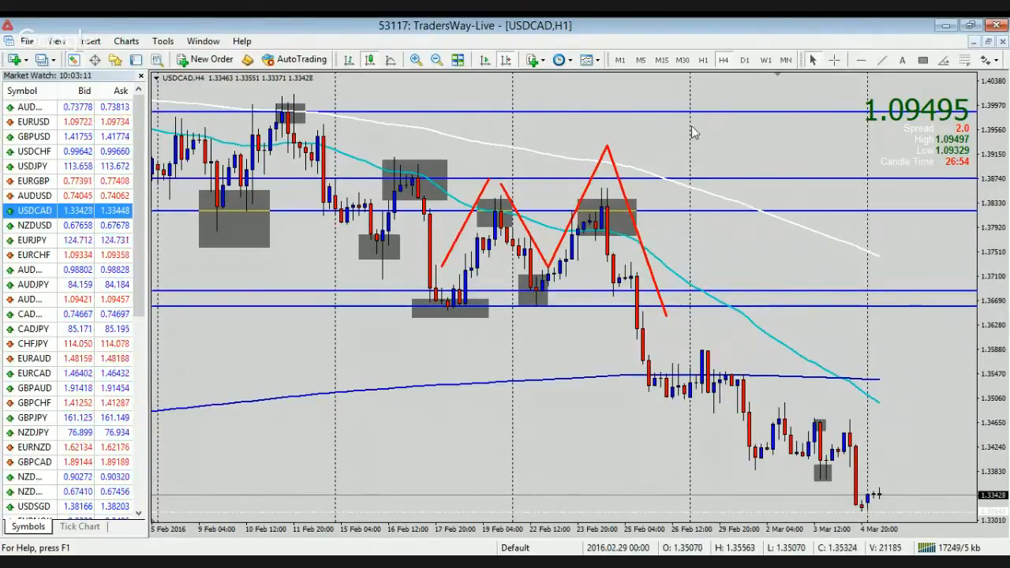
pyautogui.hotkey('ctrl', 'm')
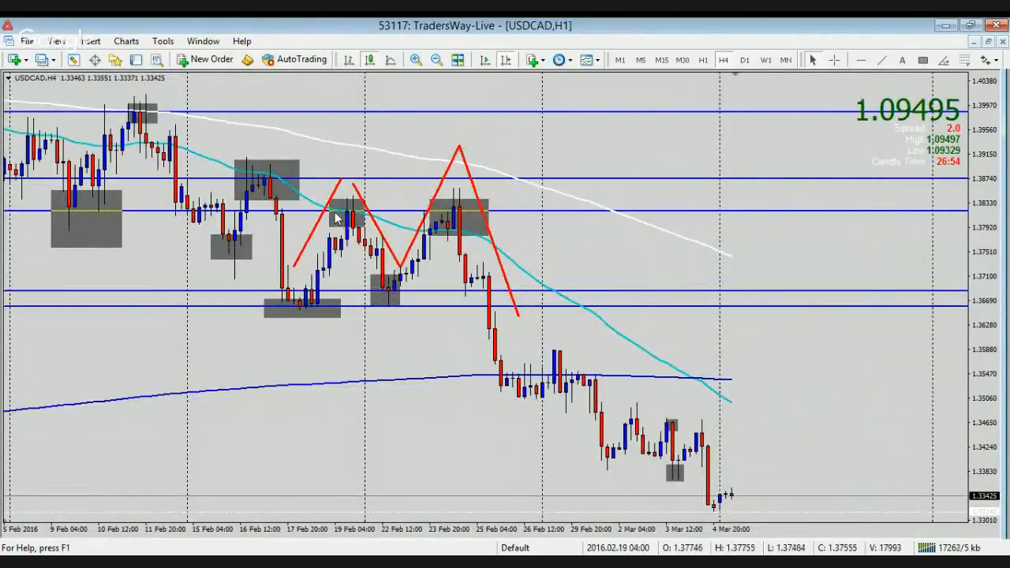
# Step: Examine the USDCAD H4 price history from February 2016 back to August 2015 against the marked levels
pyautogui.moveTo(262, 150); pyautogui.dragTo(339, 146)
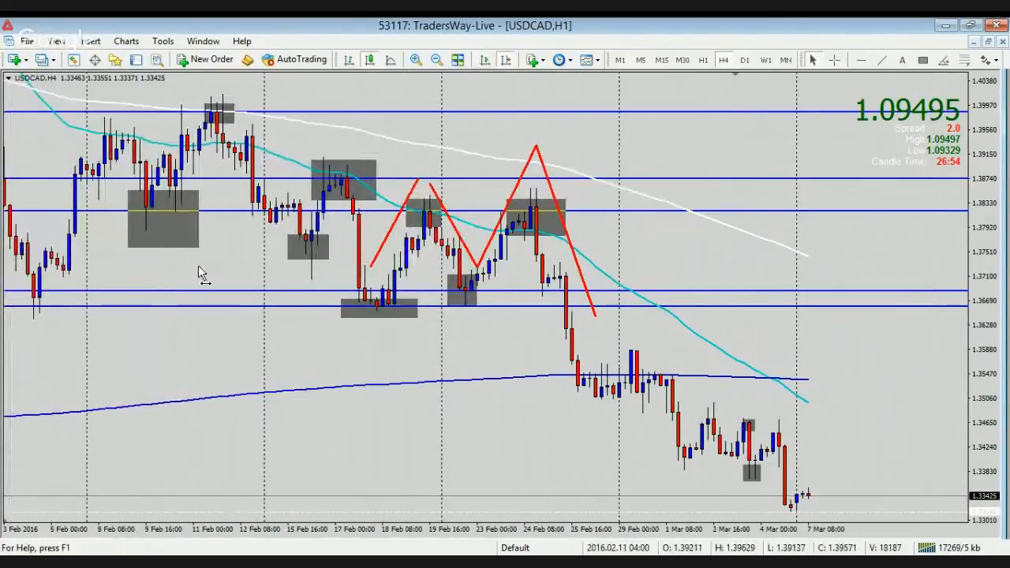
pyautogui.moveTo(198, 266); pyautogui.dragTo(550, 339)
pyautogui.moveTo(230, 168); pyautogui.dragTo(487, 193)
pyautogui.moveTo(219, 241); pyautogui.dragTo(511, 252)
pyautogui.click(436, 60)
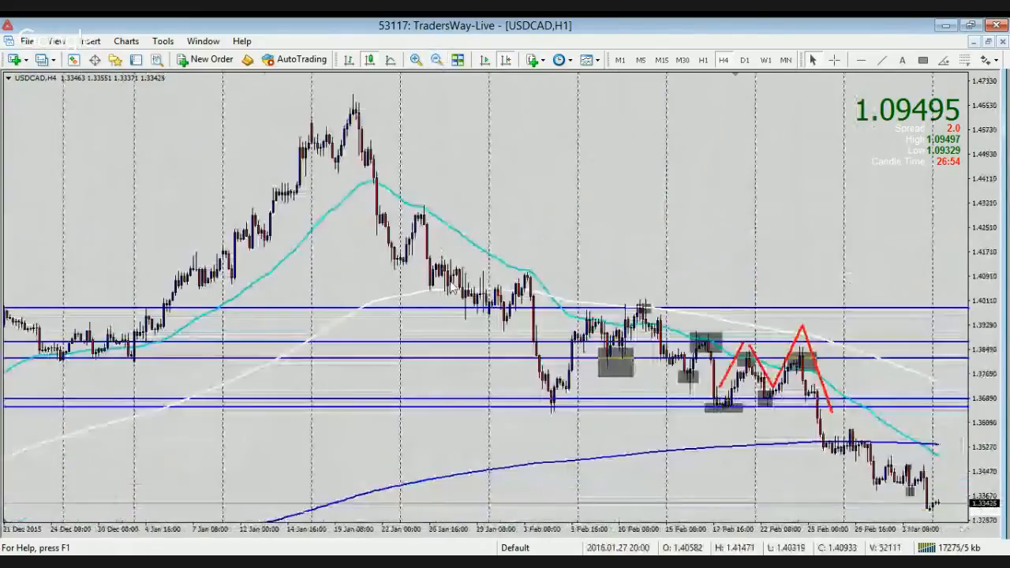
pyautogui.moveTo(363, 294); pyautogui.dragTo(658, 304)
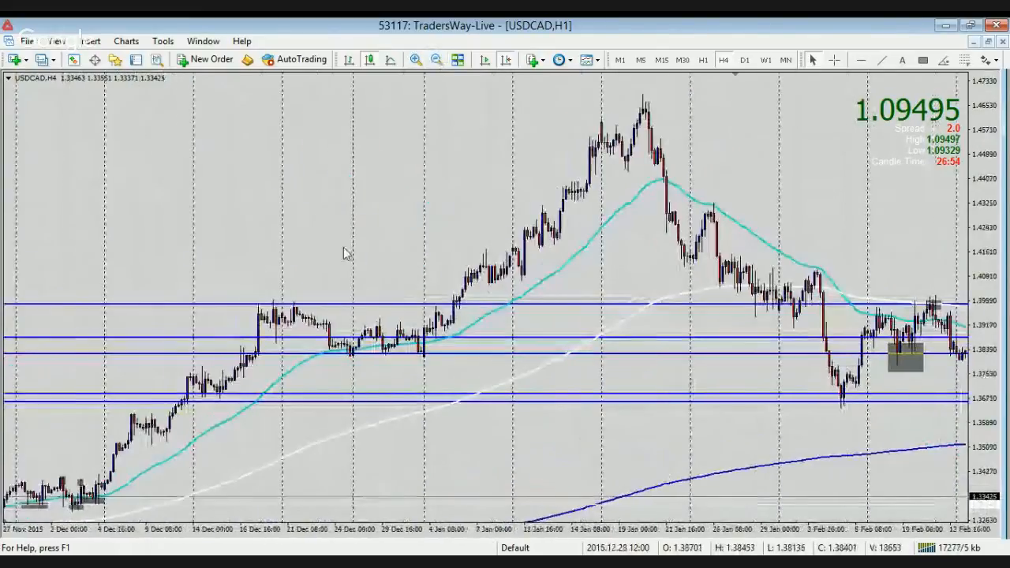
pyautogui.moveTo(344, 247); pyautogui.dragTo(577, 257)
pyautogui.moveTo(301, 255); pyautogui.dragTo(552, 272)
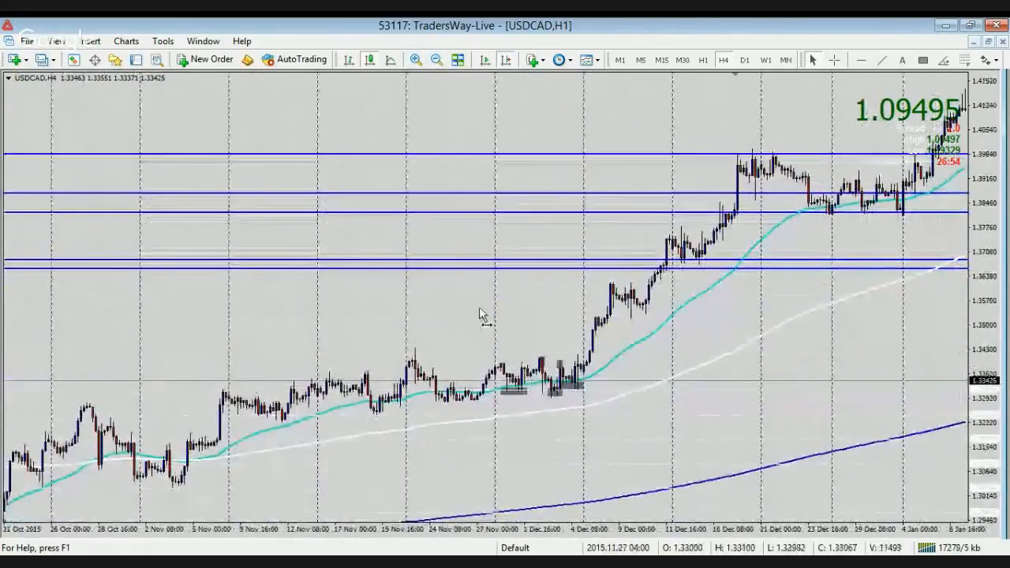
pyautogui.moveTo(480, 316)
pyautogui.mouseDown()
pyautogui.moveTo(463, 311)
pyautogui.moveTo(587, 325)
pyautogui.mouseUp()
pyautogui.moveTo(334, 351); pyautogui.dragTo(532, 380)
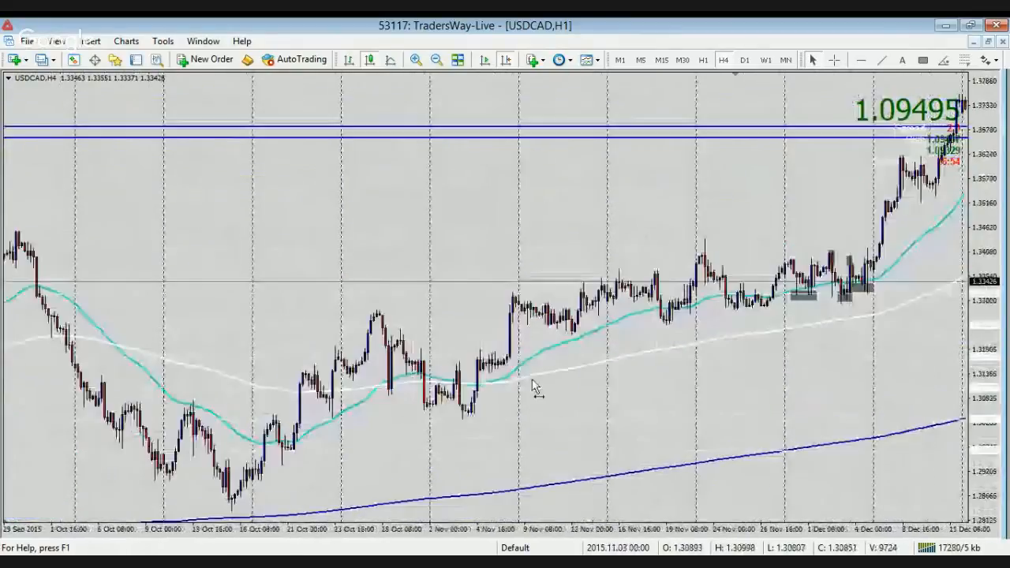
pyautogui.moveTo(366, 407)
pyautogui.mouseDown()
pyautogui.moveTo(568, 438)
pyautogui.moveTo(469, 417)
pyautogui.mouseUp()
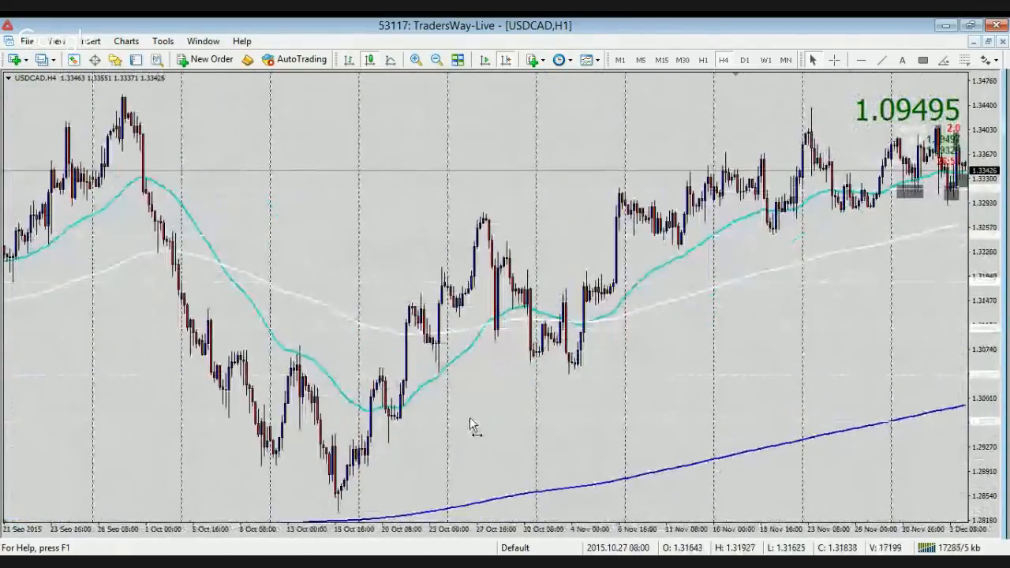
pyautogui.moveTo(124, 410); pyautogui.dragTo(329, 413)
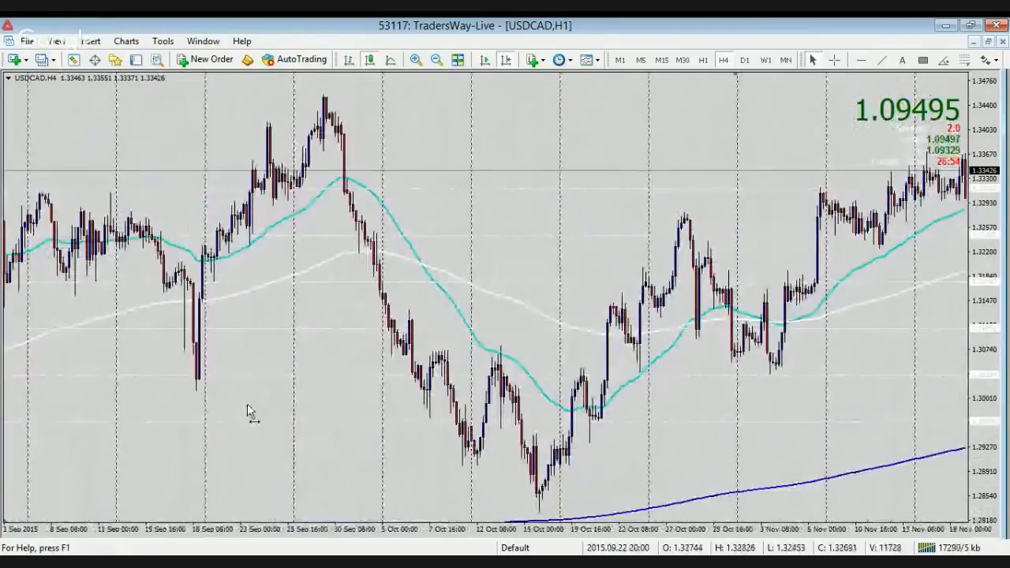
pyautogui.moveTo(247, 404); pyautogui.dragTo(564, 417)
pyautogui.moveTo(401, 400); pyautogui.dragTo(770, 351)
# Step: Look through the earlier 2015 price history for a comparable reversal, focusing on the swing lows of late April to mid-May 2015
pyautogui.click(437, 60)
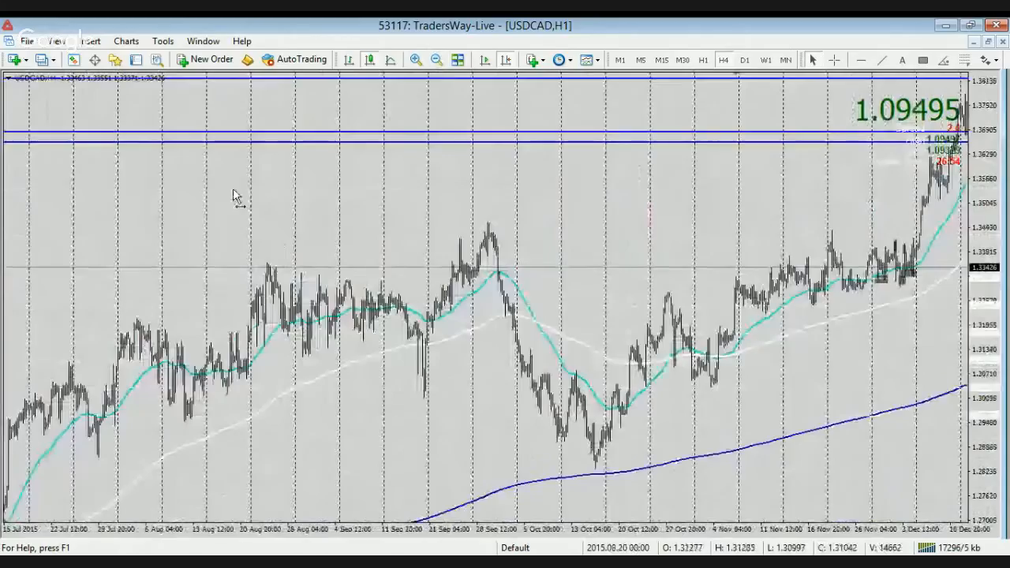
pyautogui.moveTo(233, 189); pyautogui.dragTo(570, 207)
pyautogui.moveTo(254, 297); pyautogui.dragTo(478, 285)
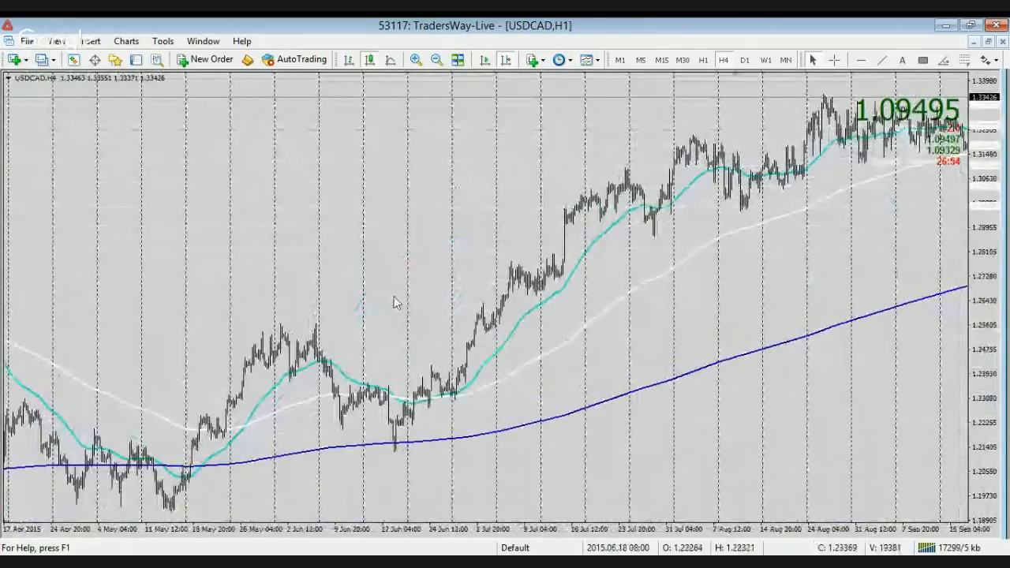
pyautogui.moveTo(257, 308); pyautogui.dragTo(458, 297)
pyautogui.click(416, 60)
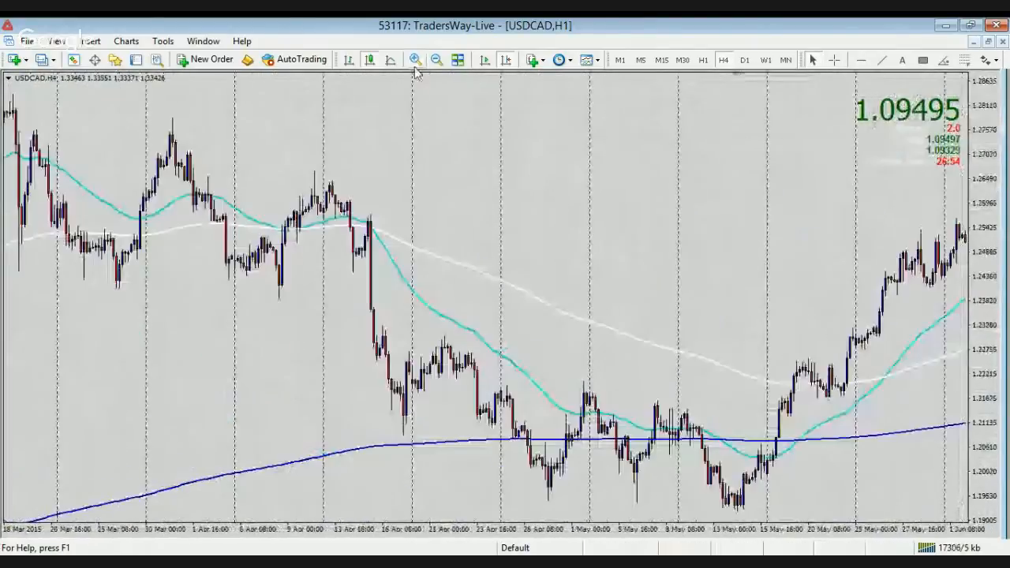
pyautogui.moveTo(650, 255); pyautogui.dragTo(514, 289)
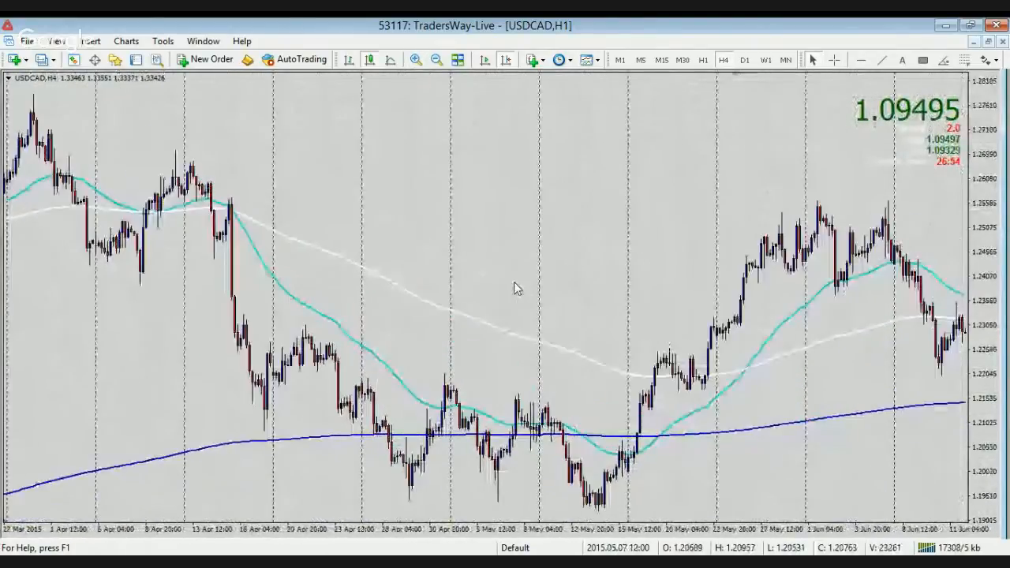
pyautogui.moveTo(505, 169); pyautogui.dragTo(396, 167)
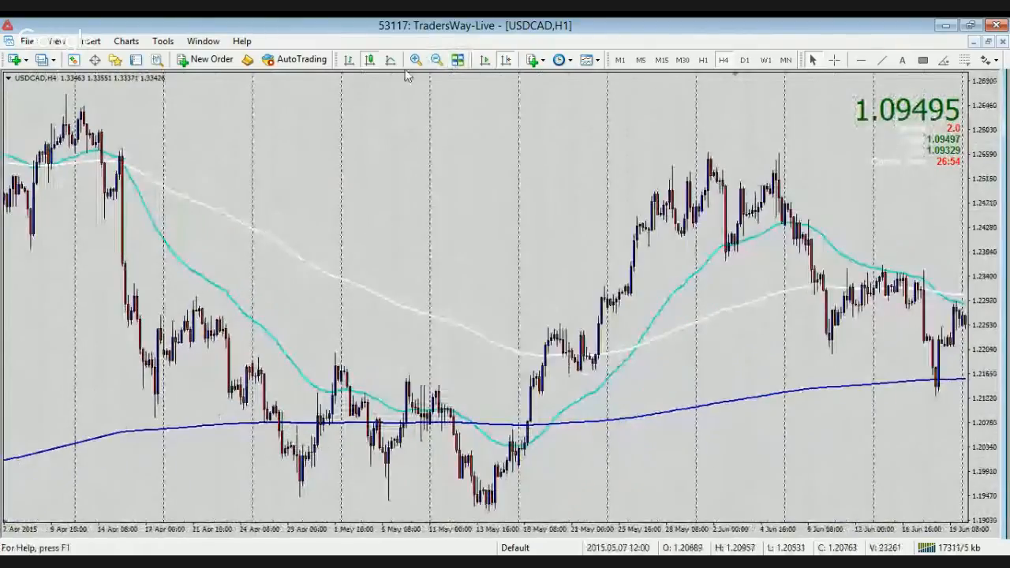
pyautogui.click(415, 60)
pyautogui.moveTo(639, 264); pyautogui.dragTo(434, 255)
# Step: Draw four trendlines forming a W beneath the price swings from 24 April to 8 May 2015, with its lows at 29 April and 6 May
pyautogui.click(882, 60)
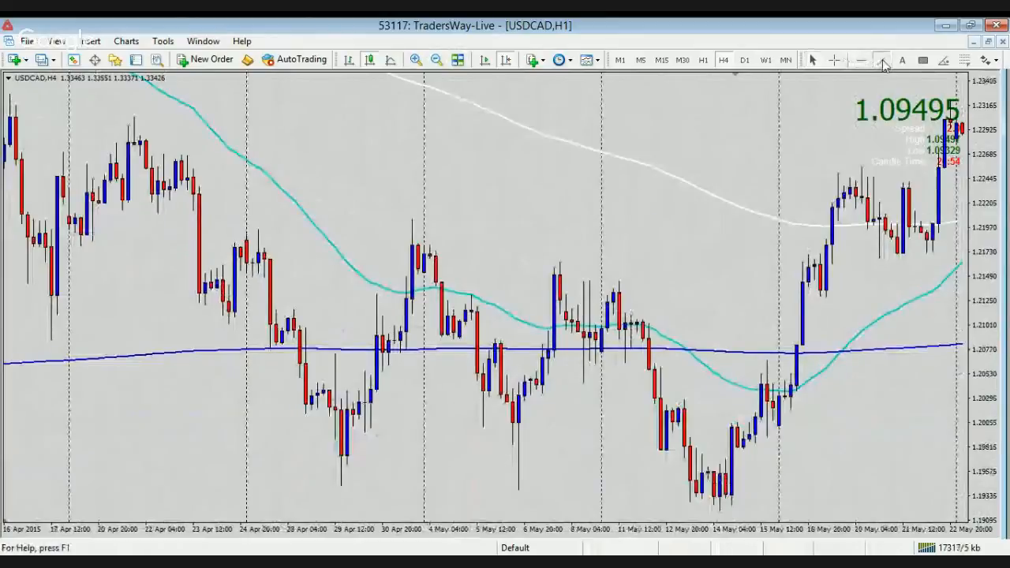
pyautogui.moveTo(235, 331); pyautogui.dragTo(323, 499)
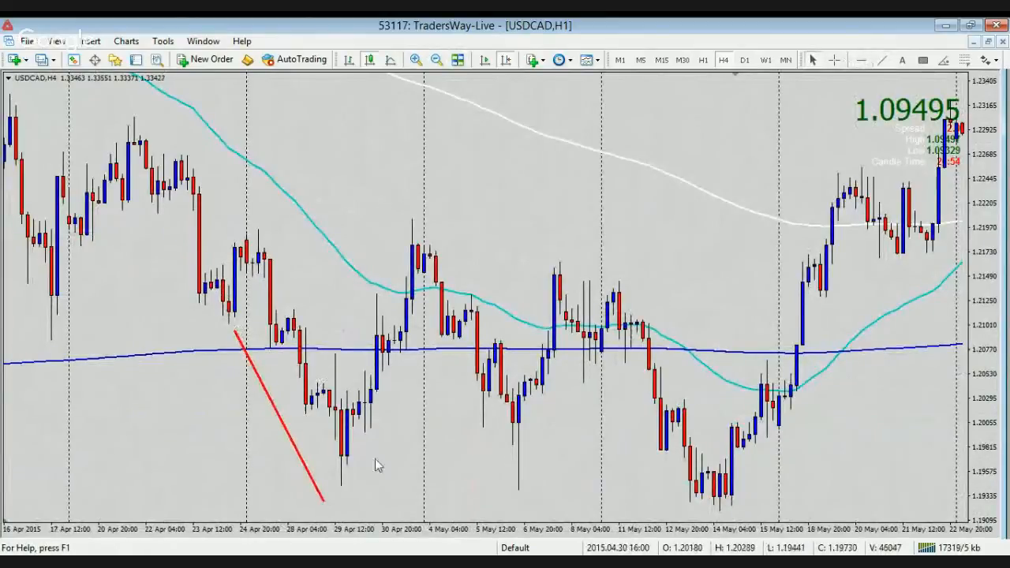
pyautogui.click(881, 60)
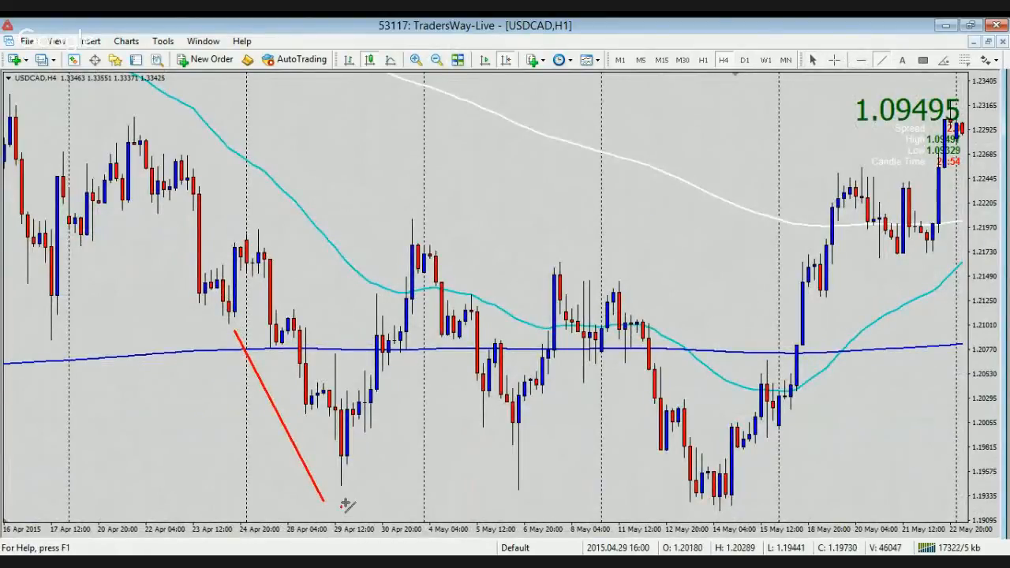
pyautogui.moveTo(343, 506)
pyautogui.mouseDown()
pyautogui.moveTo(412, 403)
pyautogui.moveTo(424, 361)
pyautogui.moveTo(518, 493)
pyautogui.moveTo(513, 508)
pyautogui.mouseUp()
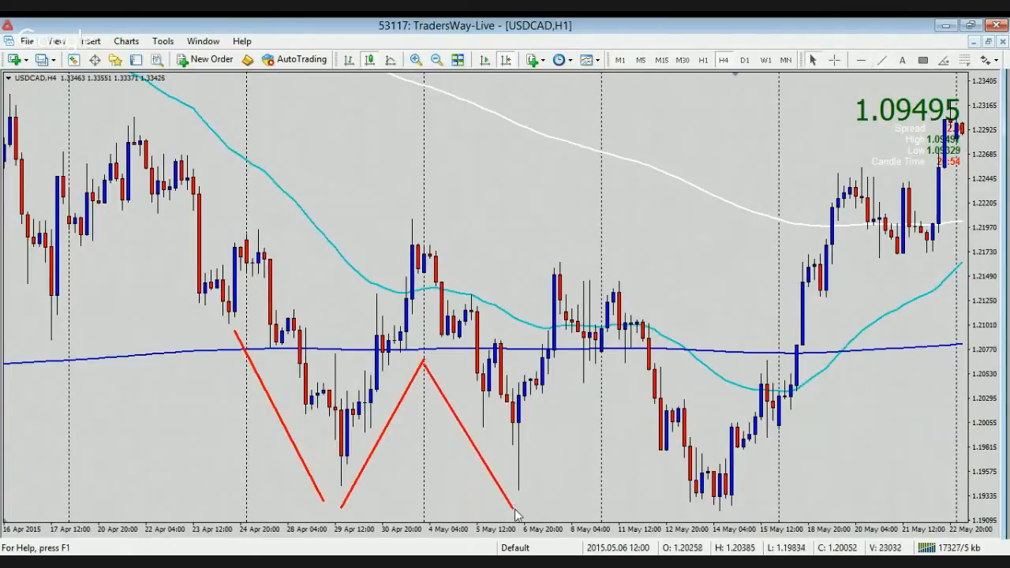
pyautogui.click(882, 60)
pyautogui.moveTo(519, 513); pyautogui.dragTo(572, 373)
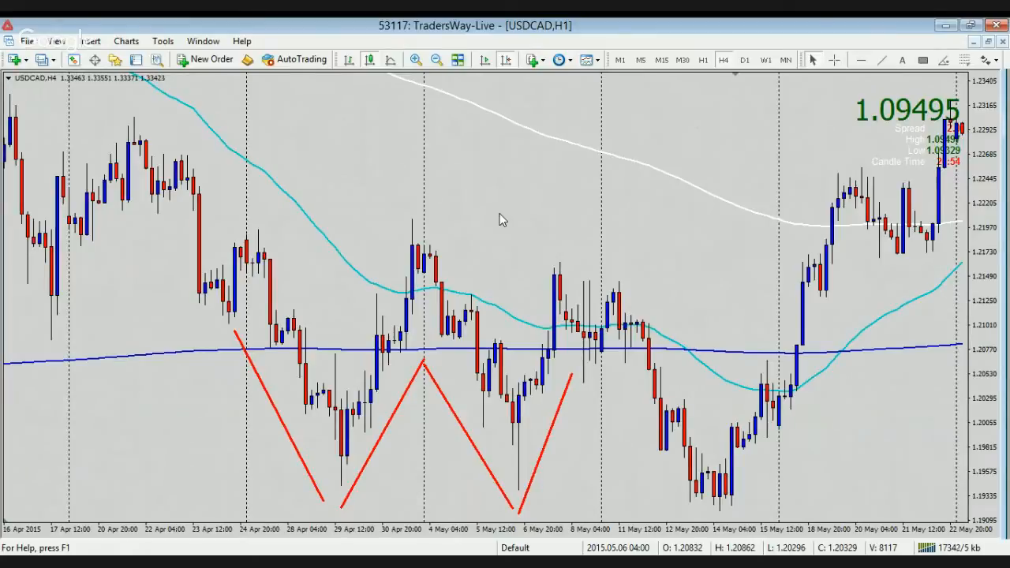
# Step: Place a horizontal line at about 1.1972 and draw a rectangle around the 29 April 2015 swing low, spanning about 1.1950 to 1.2004
pyautogui.click(861, 60)
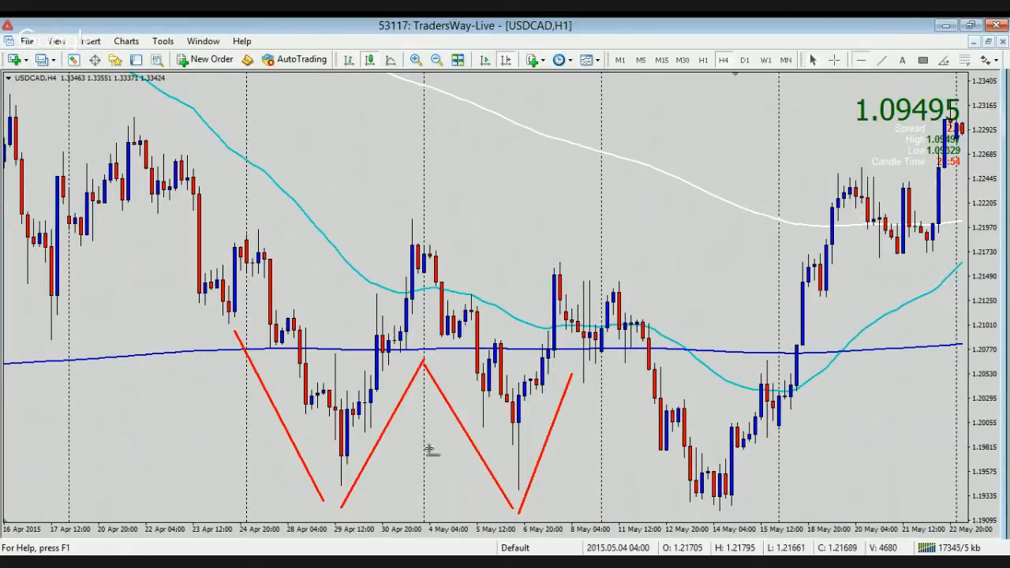
pyautogui.click(353, 457)
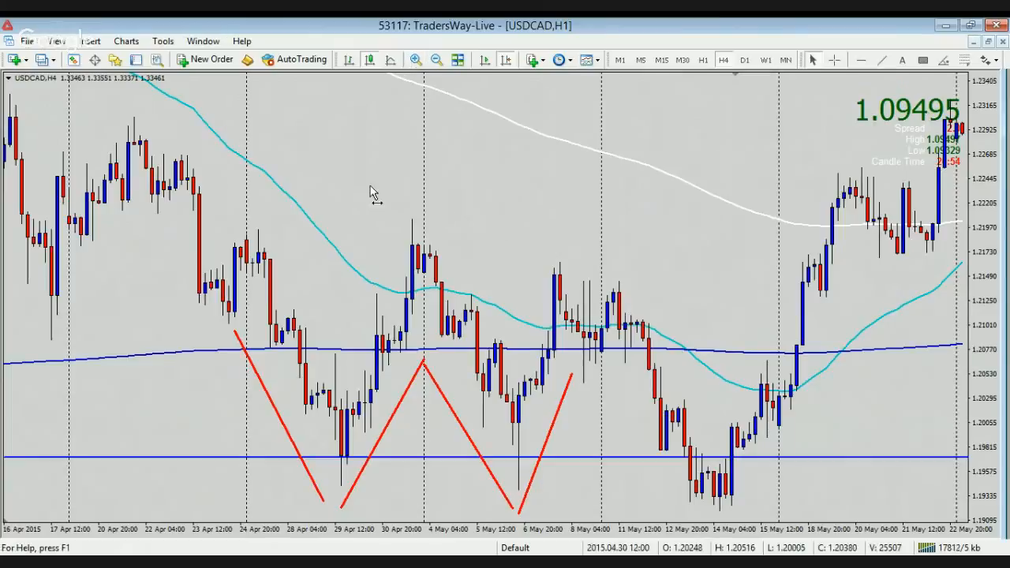
pyautogui.scroll(2, 372, 191)
pyautogui.scroll(-3, 375, 187)
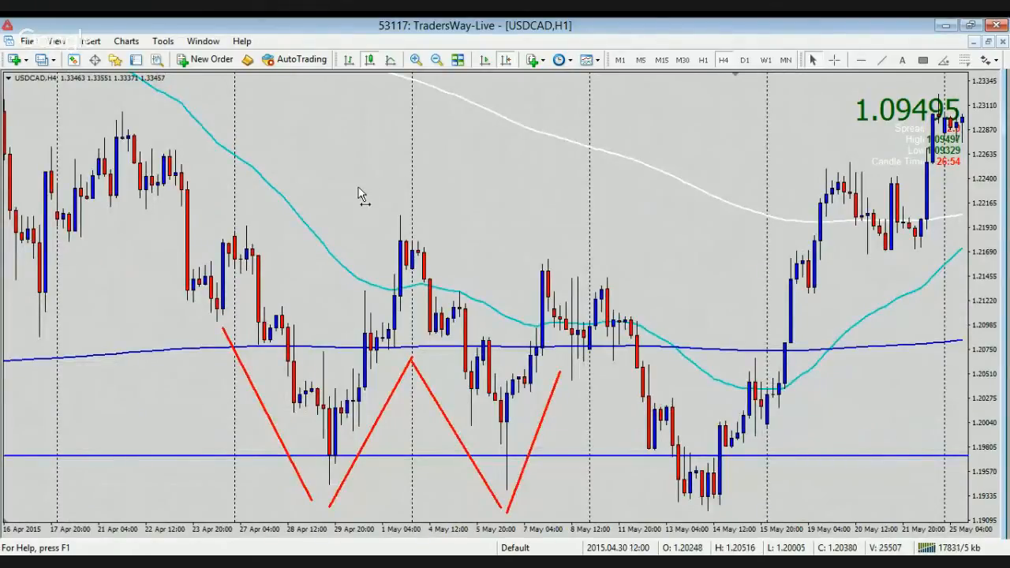
pyautogui.scroll(1, 361, 193)
pyautogui.scroll(5, 361, 194)
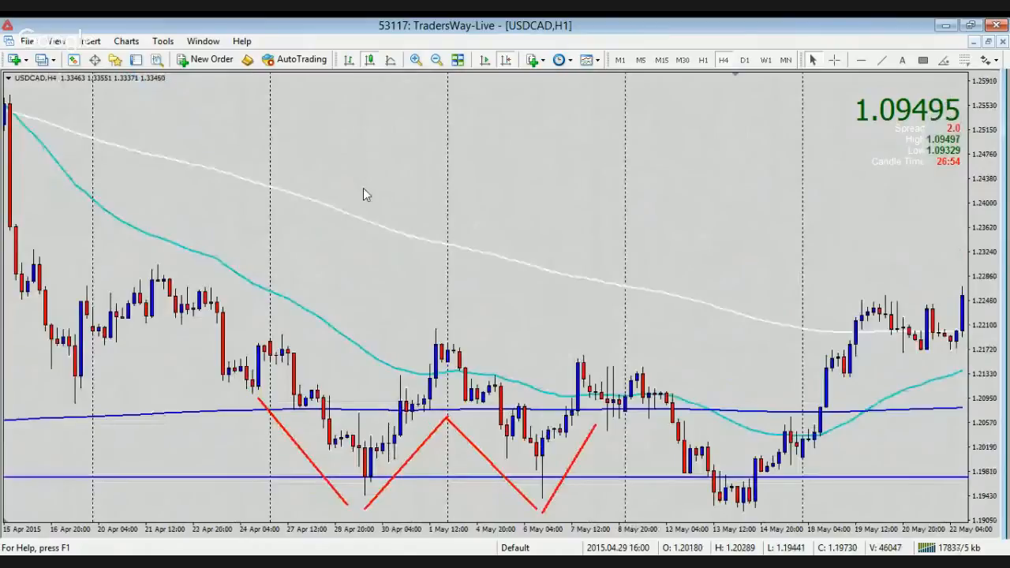
pyautogui.scroll(-5, 361, 192)
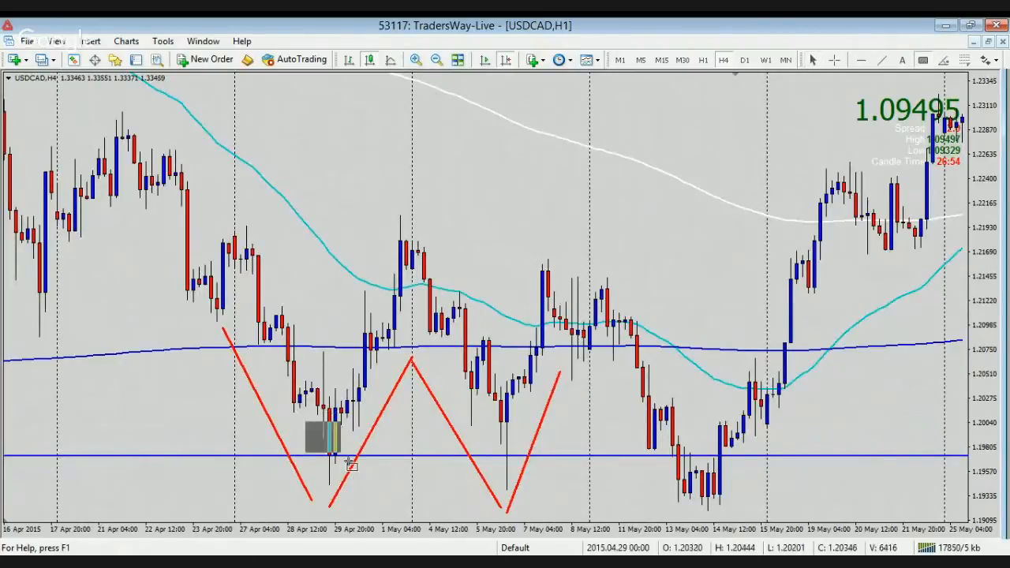
pyautogui.moveTo(349, 466); pyautogui.dragTo(365, 485)
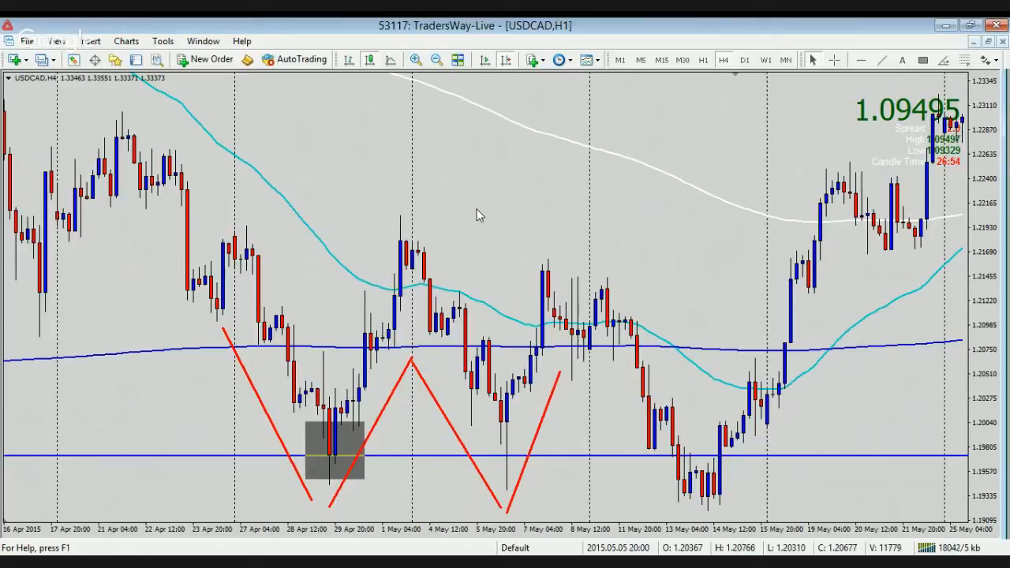
# Step: Examine the price action following the W pattern from May through September 2015
pyautogui.moveTo(477, 215); pyautogui.dragTo(331, 195)
pyautogui.moveTo(725, 207); pyautogui.dragTo(554, 214)
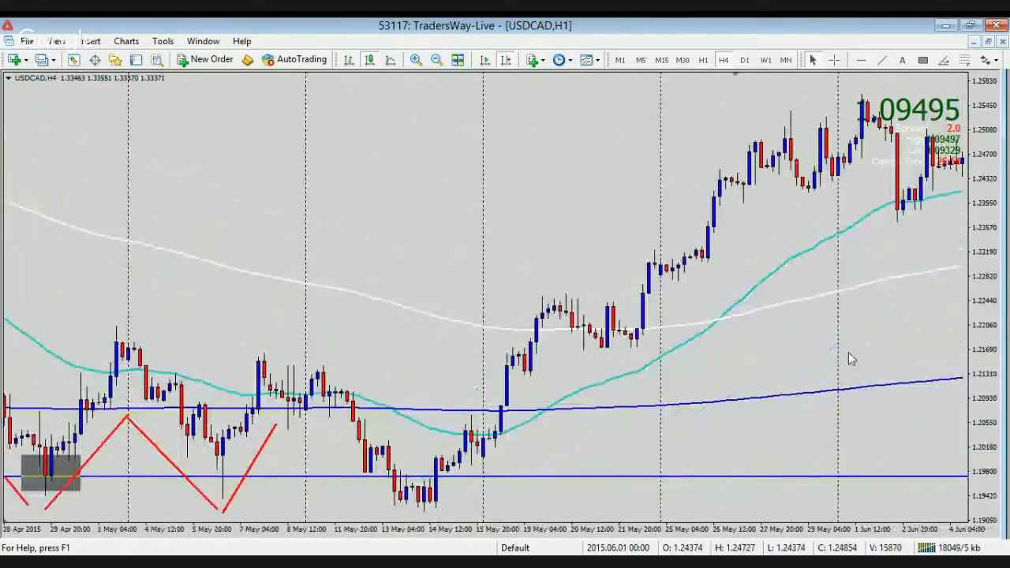
pyautogui.moveTo(848, 359); pyautogui.dragTo(471, 302)
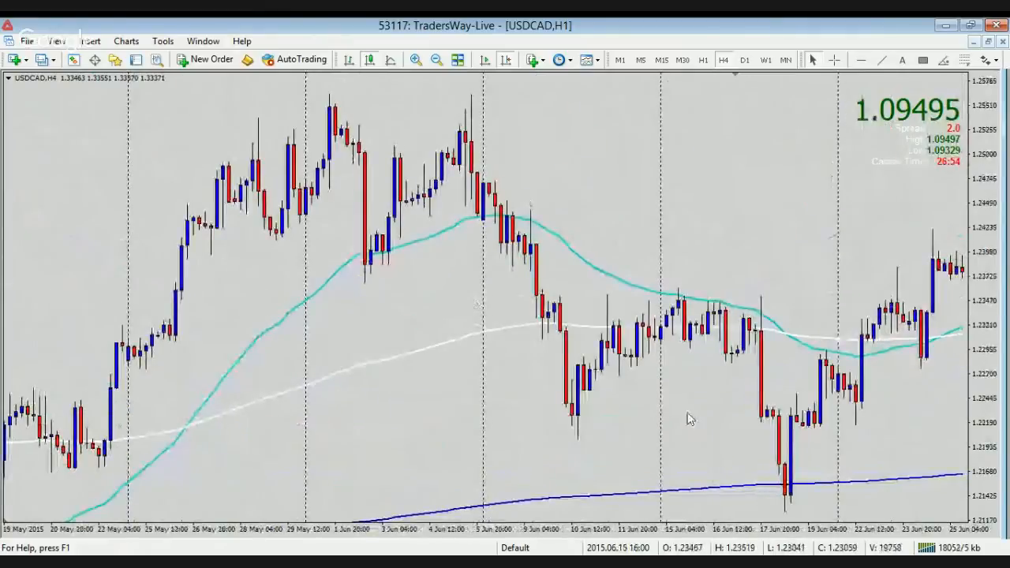
pyautogui.moveTo(688, 418); pyautogui.dragTo(471, 372)
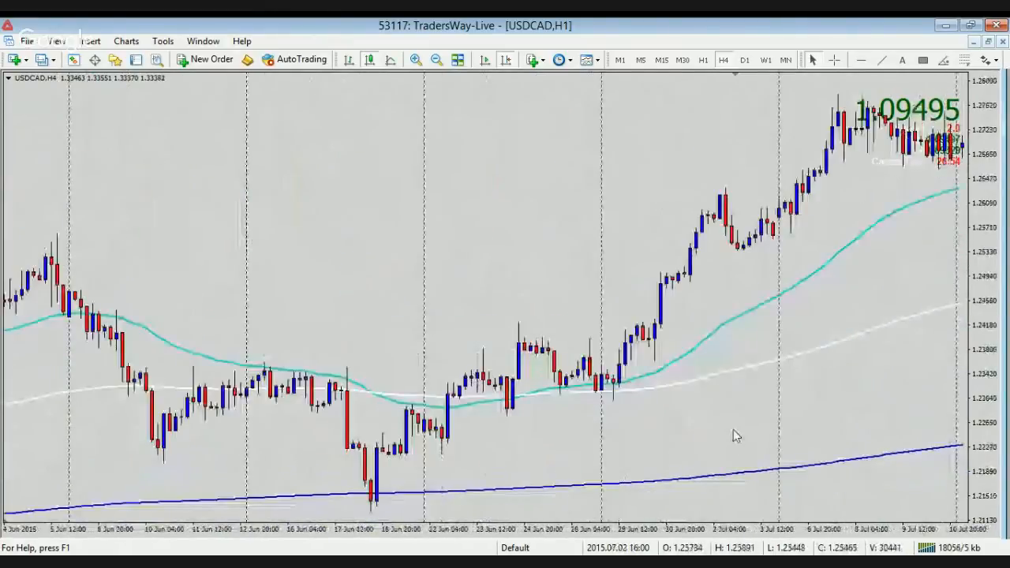
pyautogui.moveTo(734, 429); pyautogui.dragTo(585, 390)
pyautogui.moveTo(767, 417); pyautogui.dragTo(415, 360)
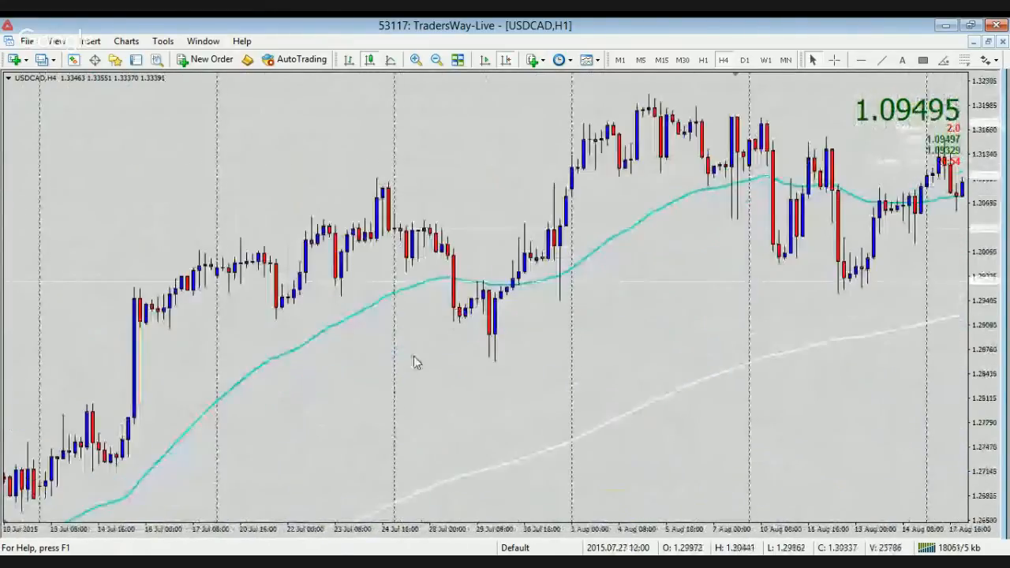
pyautogui.moveTo(697, 368); pyautogui.dragTo(479, 344)
pyautogui.moveTo(830, 413); pyautogui.dragTo(539, 364)
pyautogui.moveTo(465, 415); pyautogui.dragTo(267, 411)
pyautogui.moveTo(690, 396); pyautogui.dragTo(318, 375)
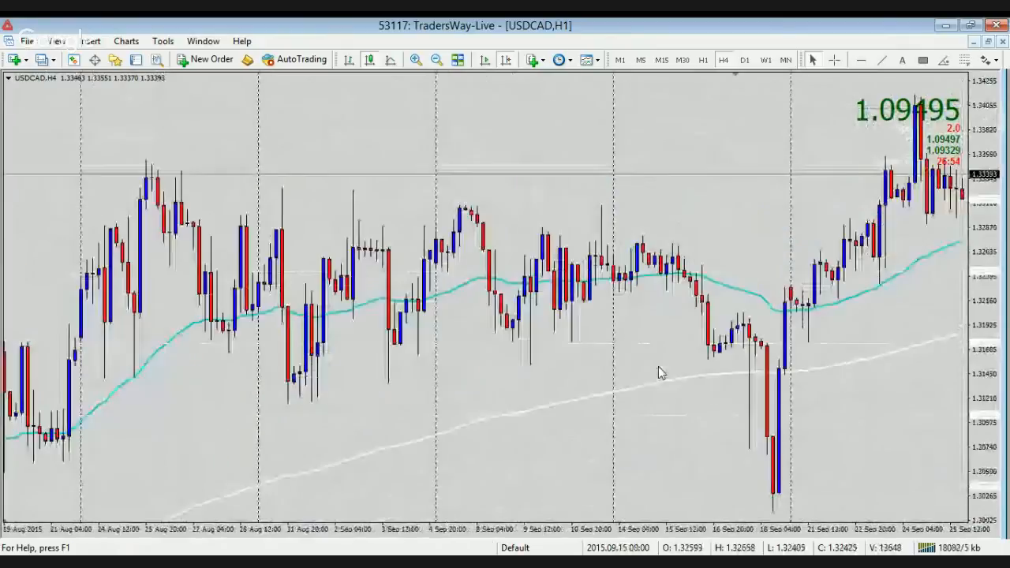
# Step: Look through the September and October 2015 price history for another comparable double top or double bottom
pyautogui.moveTo(951, 359); pyautogui.dragTo(233, 262)
pyautogui.moveTo(435, 270); pyautogui.dragTo(645, 293)
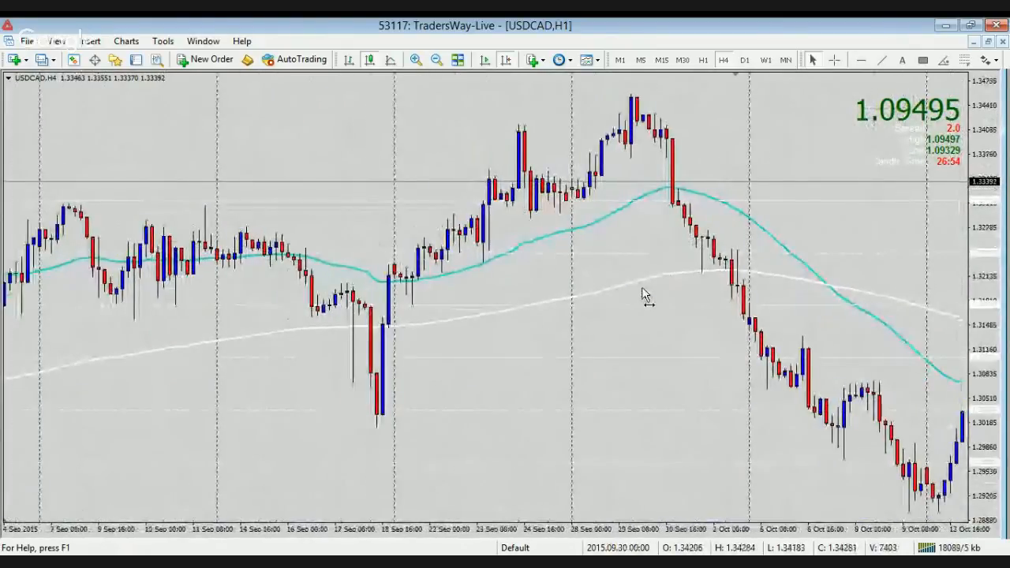
pyautogui.moveTo(551, 299); pyautogui.dragTo(551, 298)
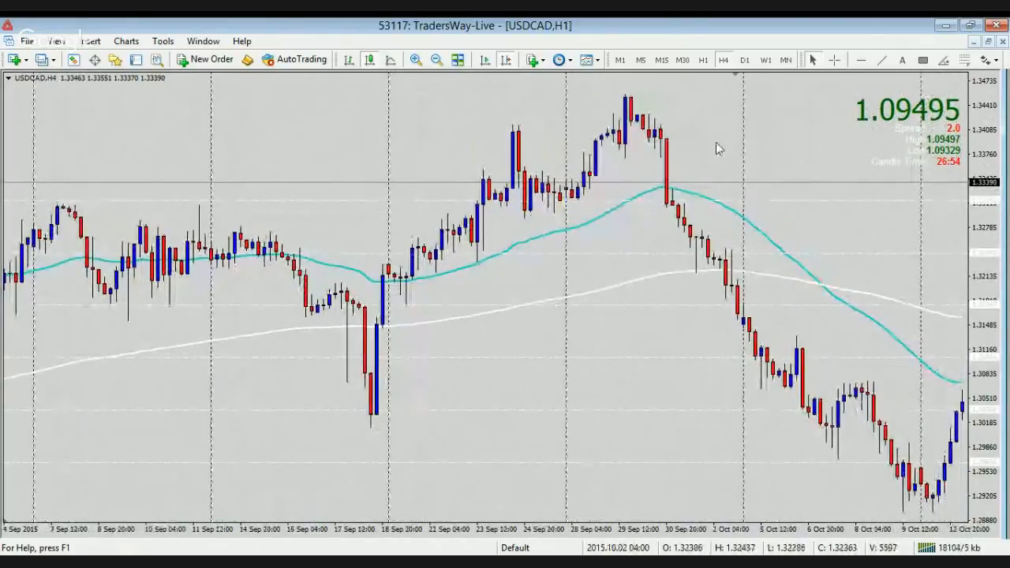
pyautogui.moveTo(761, 221); pyautogui.dragTo(584, 218)
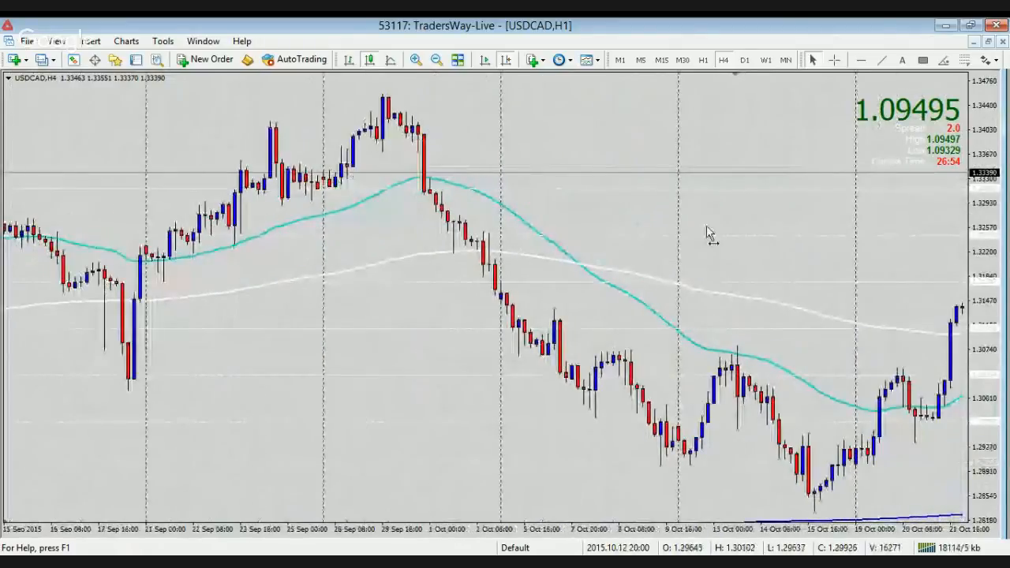
pyautogui.moveTo(707, 227); pyautogui.dragTo(607, 221)
pyautogui.moveTo(727, 237); pyautogui.dragTo(639, 237)
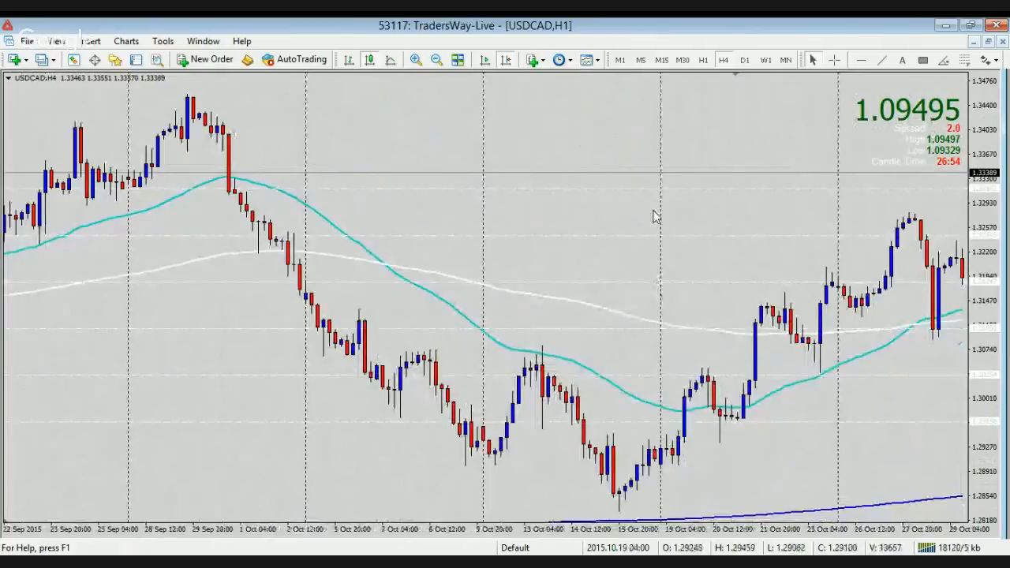
pyautogui.moveTo(598, 142); pyautogui.dragTo(508, 142)
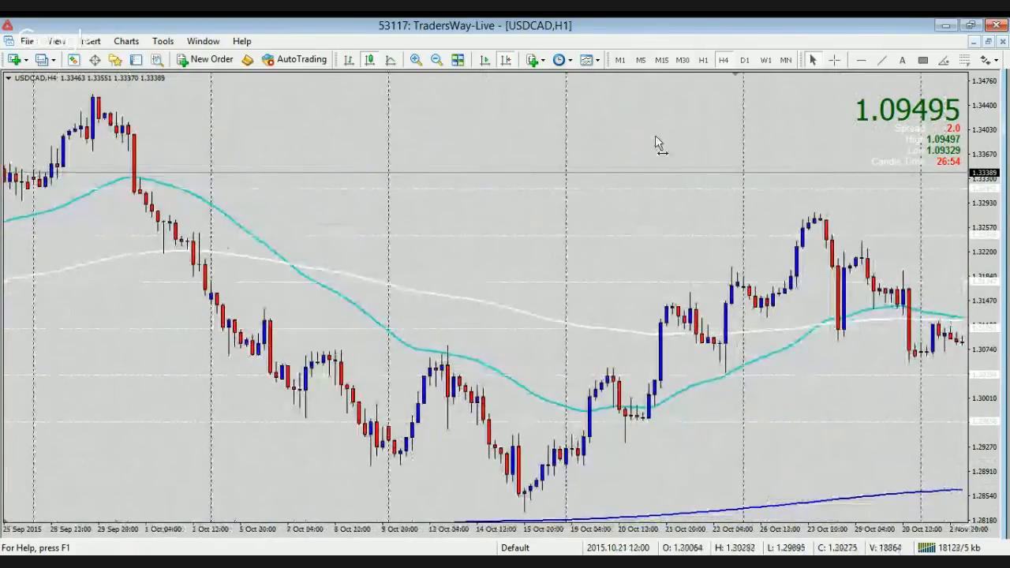
# Step: Examine the price swings from October to late November 2015, focusing on the swing lows around 2 and 4 November
pyautogui.moveTo(691, 145)
pyautogui.mouseDown()
pyautogui.moveTo(480, 144)
pyautogui.moveTo(796, 139)
pyautogui.mouseUp()
pyautogui.moveTo(266, 144)
pyautogui.mouseDown()
pyautogui.moveTo(320, 135)
pyautogui.moveTo(224, 133)
pyautogui.mouseUp()
pyautogui.moveTo(622, 134); pyautogui.dragTo(452, 136)
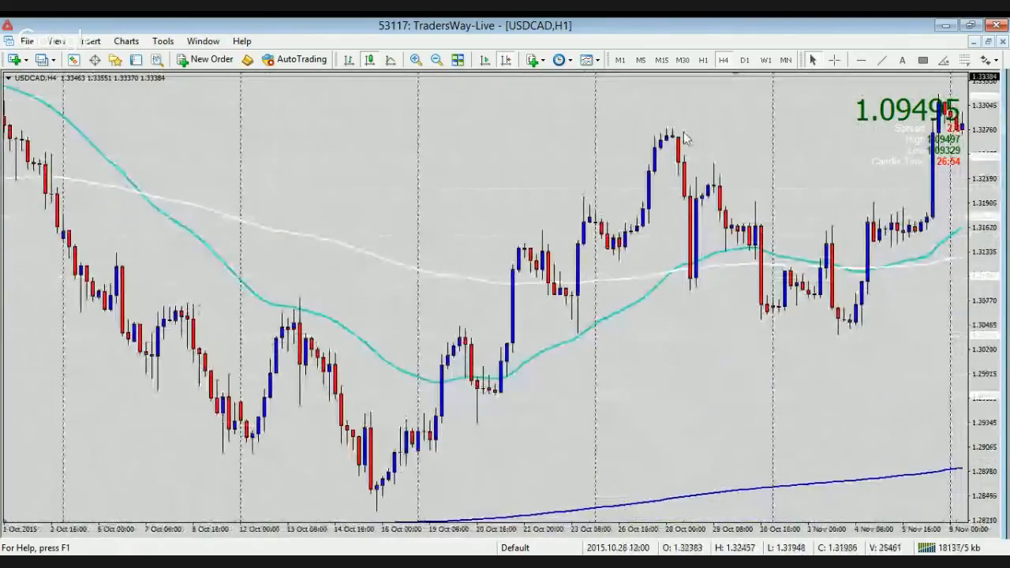
pyautogui.moveTo(740, 136); pyautogui.dragTo(577, 116)
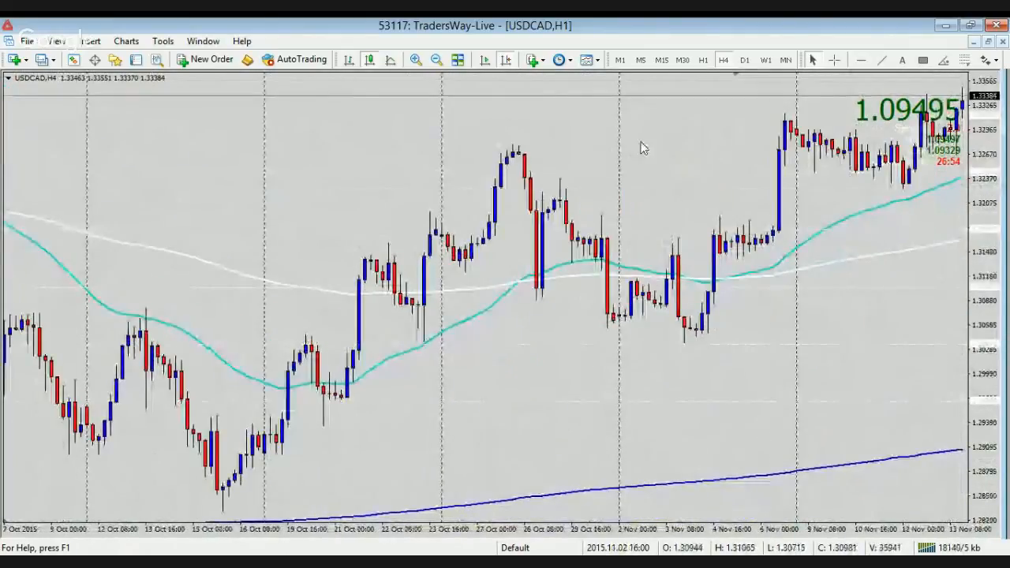
pyautogui.moveTo(640, 142); pyautogui.dragTo(601, 140)
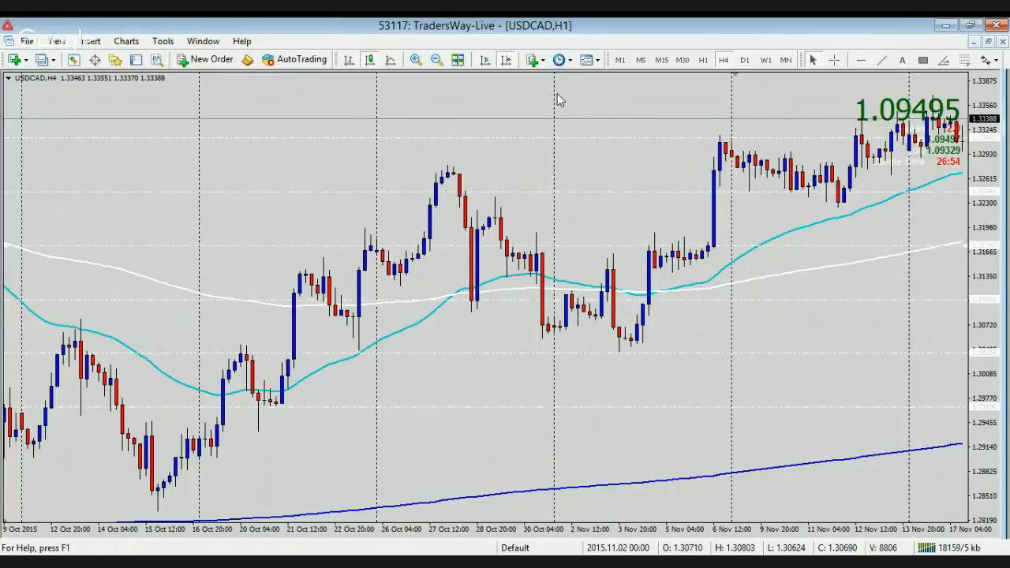
pyautogui.scroll(-3, 667, 100)
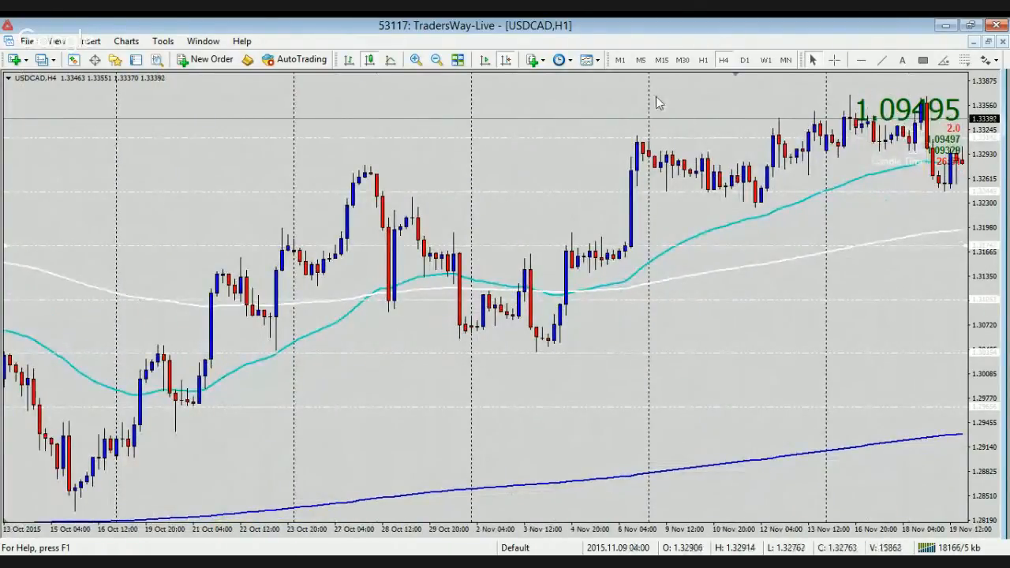
pyautogui.moveTo(663, 101); pyautogui.dragTo(550, 95)
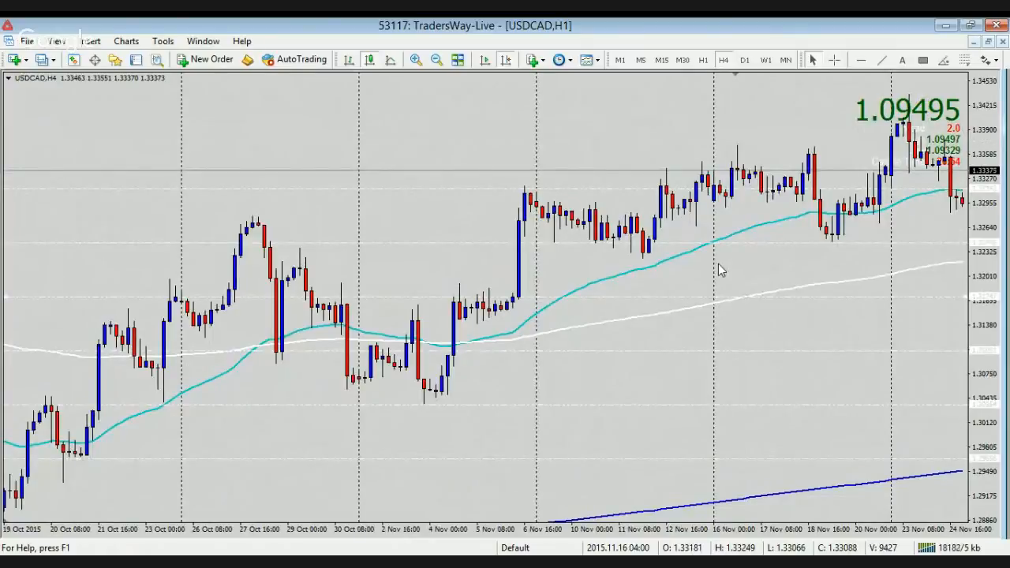
pyautogui.moveTo(719, 265); pyautogui.dragTo(659, 126)
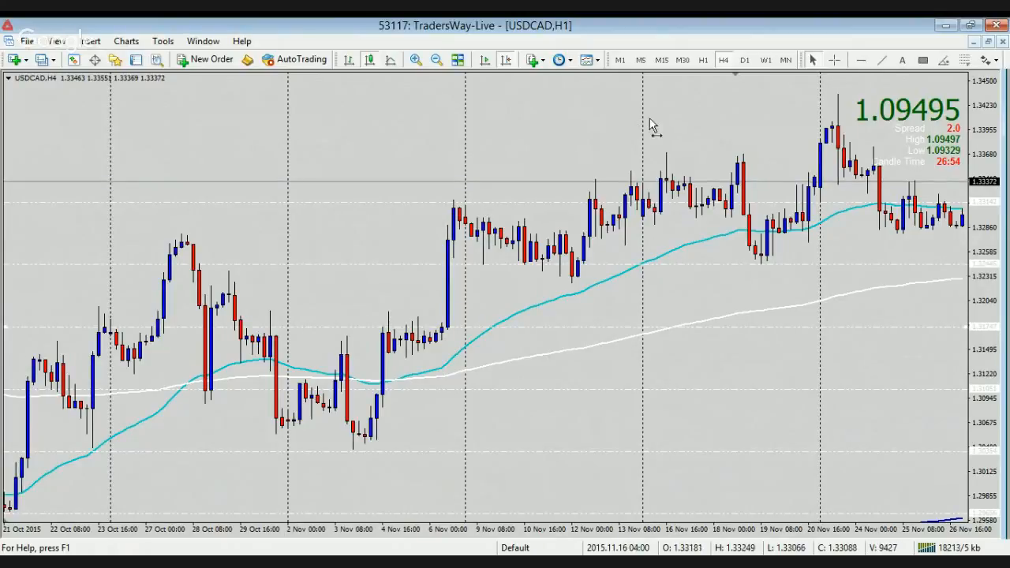
pyautogui.moveTo(652, 126)
pyautogui.mouseDown()
pyautogui.moveTo(608, 124)
pyautogui.moveTo(664, 114)
pyautogui.mouseUp()
pyautogui.moveTo(331, 139); pyautogui.dragTo(472, 133)
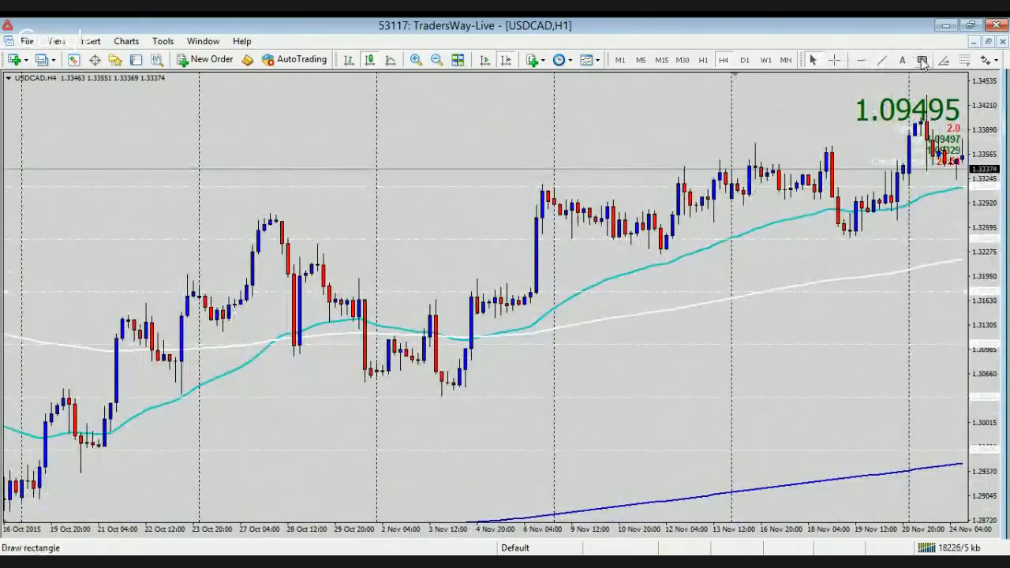
# Step: Draw four trendlines forming a W beneath the price swings from 29 October to 5 November 2015, with its lows around 2 and 4 November
pyautogui.click(882, 60)
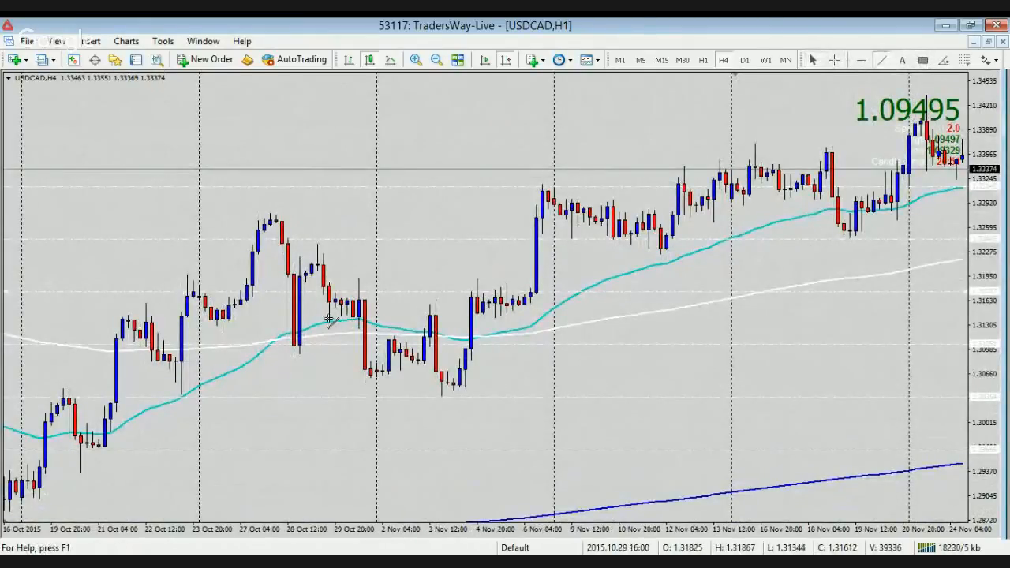
pyautogui.moveTo(328, 320); pyautogui.dragTo(362, 401)
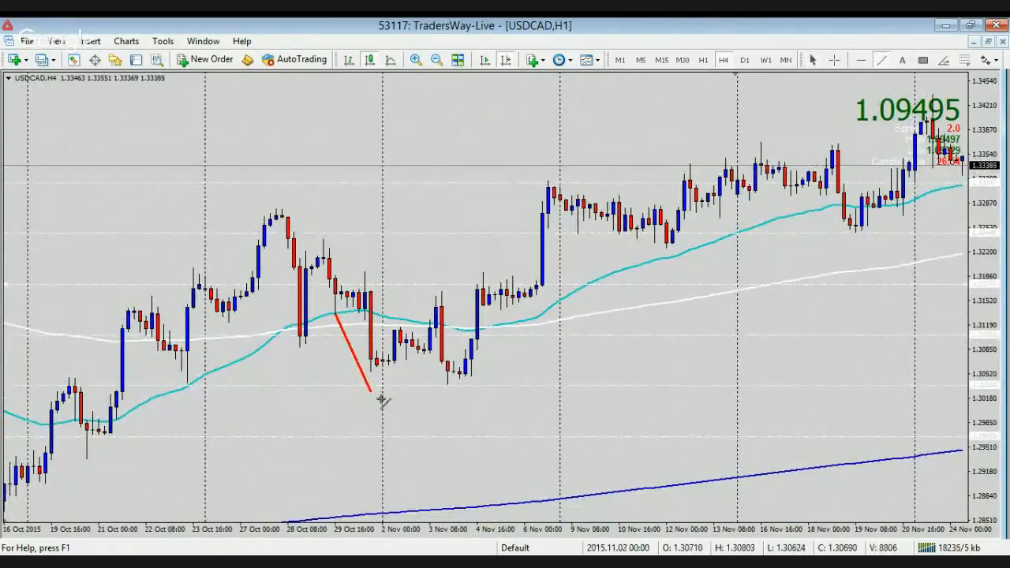
pyautogui.moveTo(383, 399)
pyautogui.mouseDown()
pyautogui.moveTo(419, 352)
pyautogui.moveTo(477, 433)
pyautogui.moveTo(503, 319)
pyautogui.mouseUp()
pyautogui.click(882, 61)
pyautogui.click(882, 60)
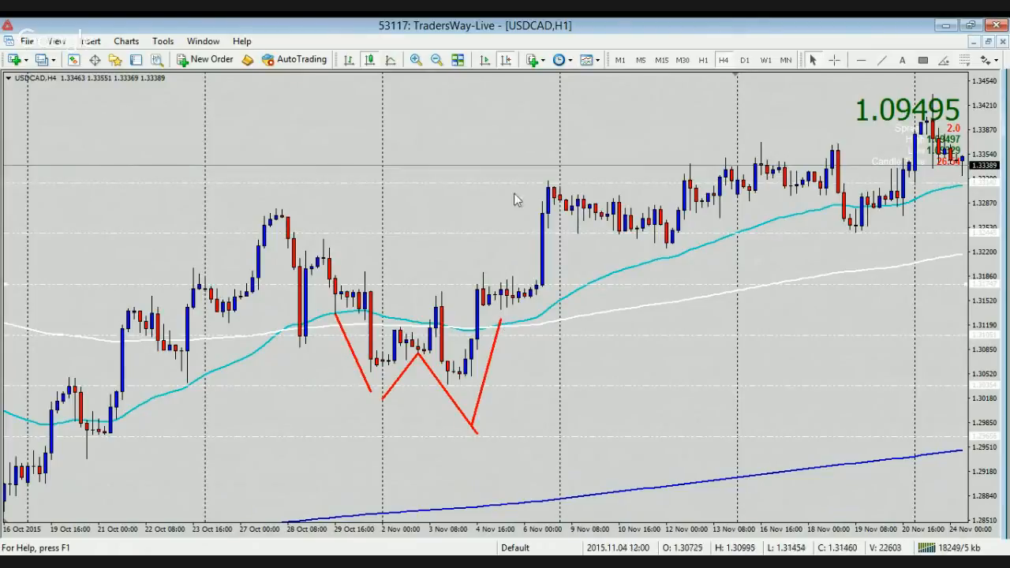
# Step: Draw rectangles around the W's two swing lows and place a horizontal line through the first one at about 1.3066
pyautogui.click(922, 61)
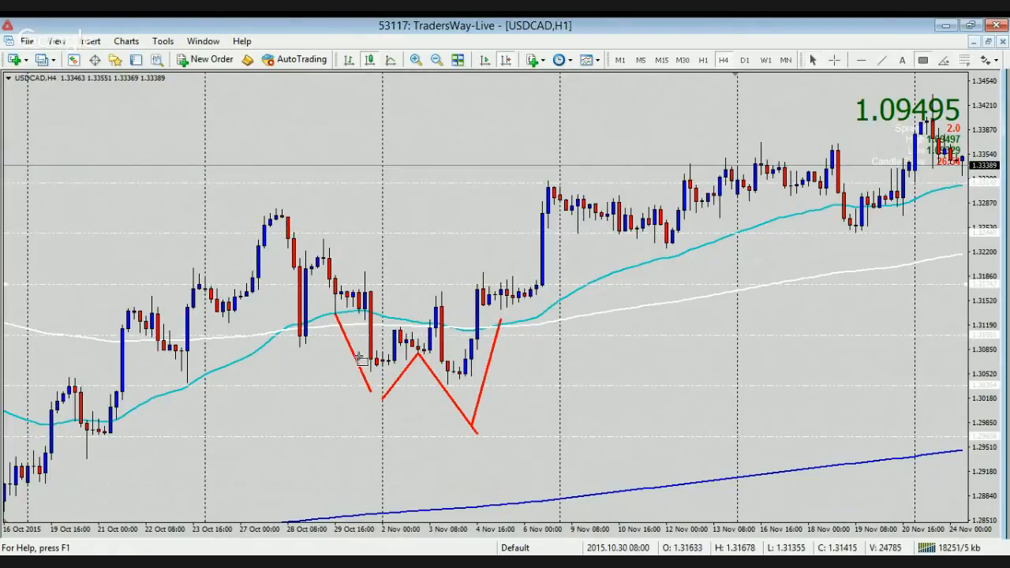
pyautogui.moveTo(359, 356)
pyautogui.mouseDown()
pyautogui.moveTo(401, 380)
pyautogui.moveTo(500, 390)
pyautogui.mouseUp()
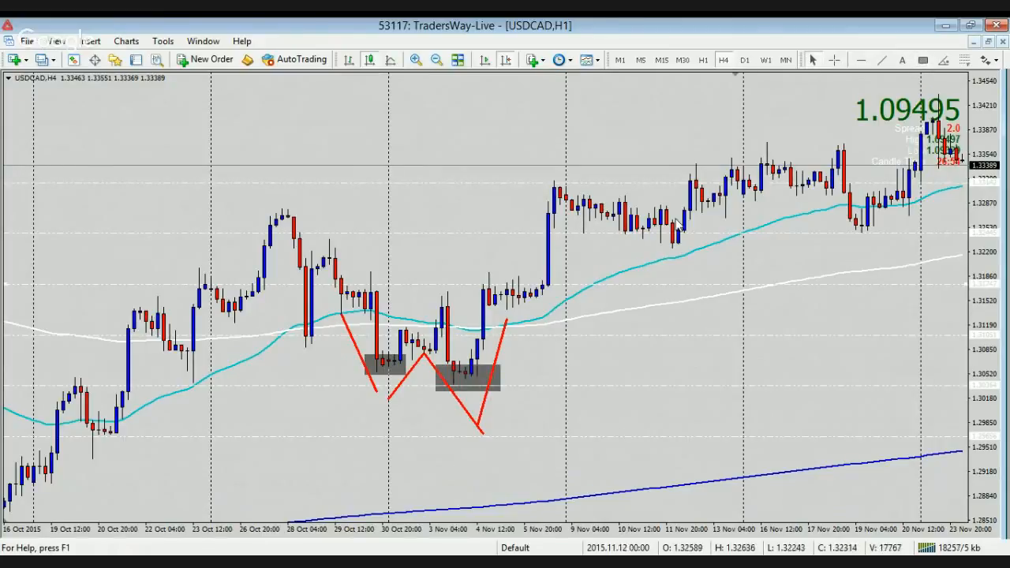
pyautogui.moveTo(622, 140); pyautogui.dragTo(607, 140)
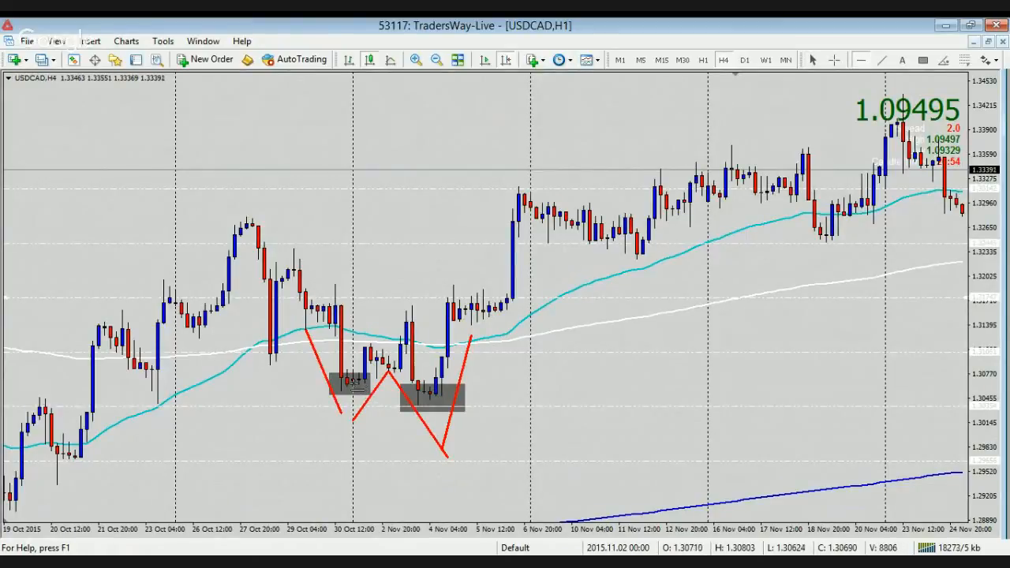
pyautogui.click(353, 384)
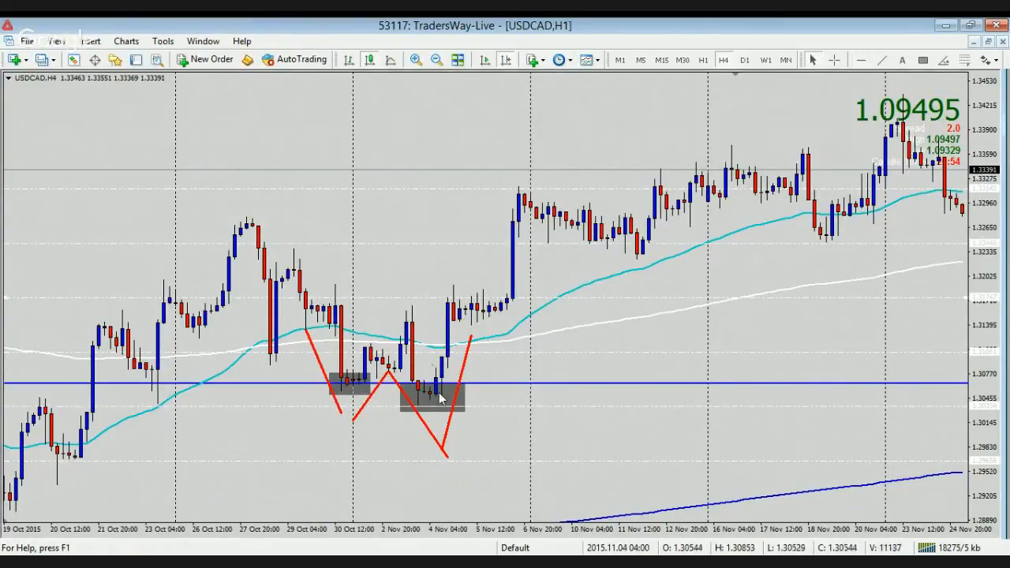
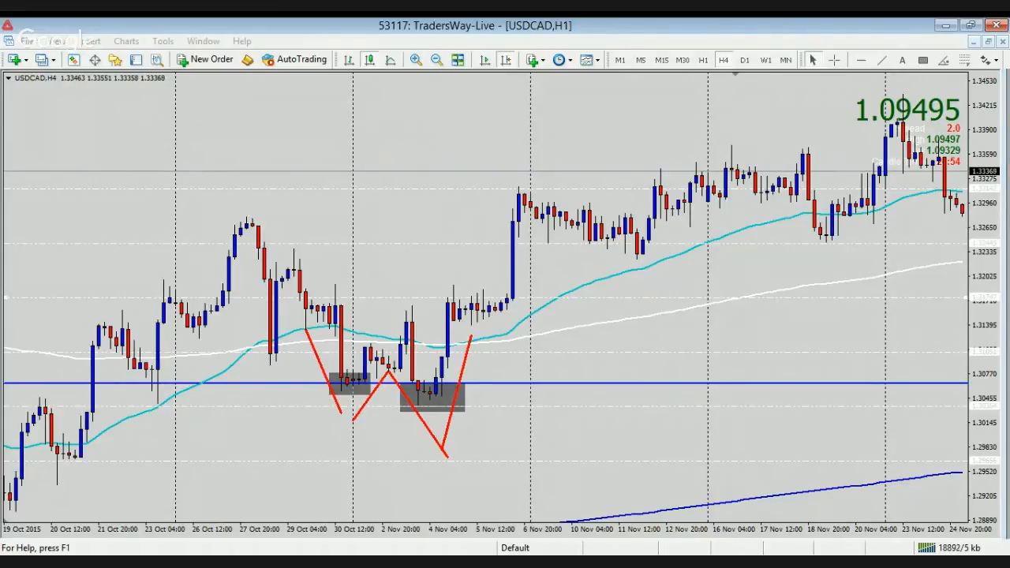
# Step: Switch to the Google Hangouts window in Google Chrome
pyautogui.moveTo(360, 486)
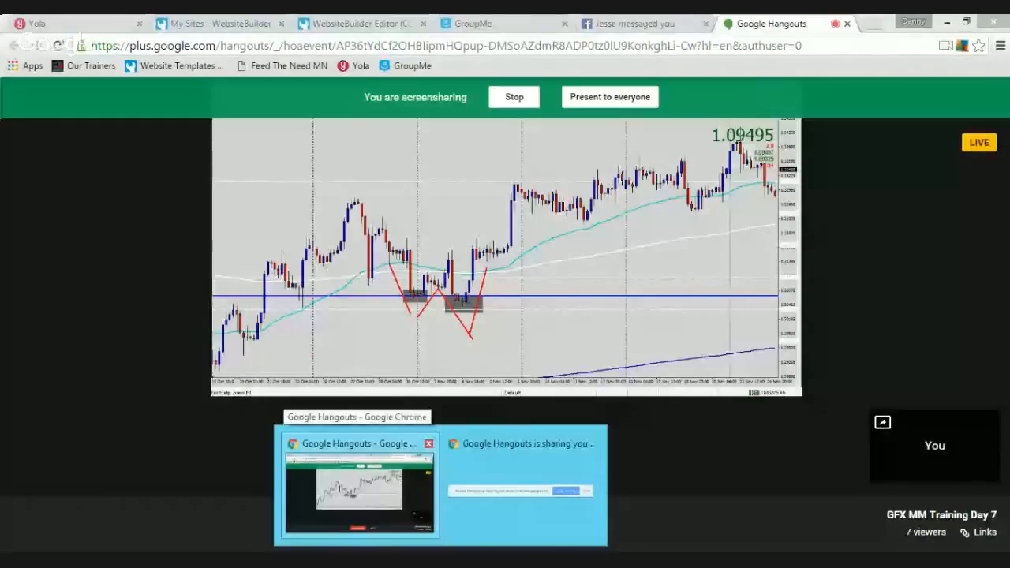